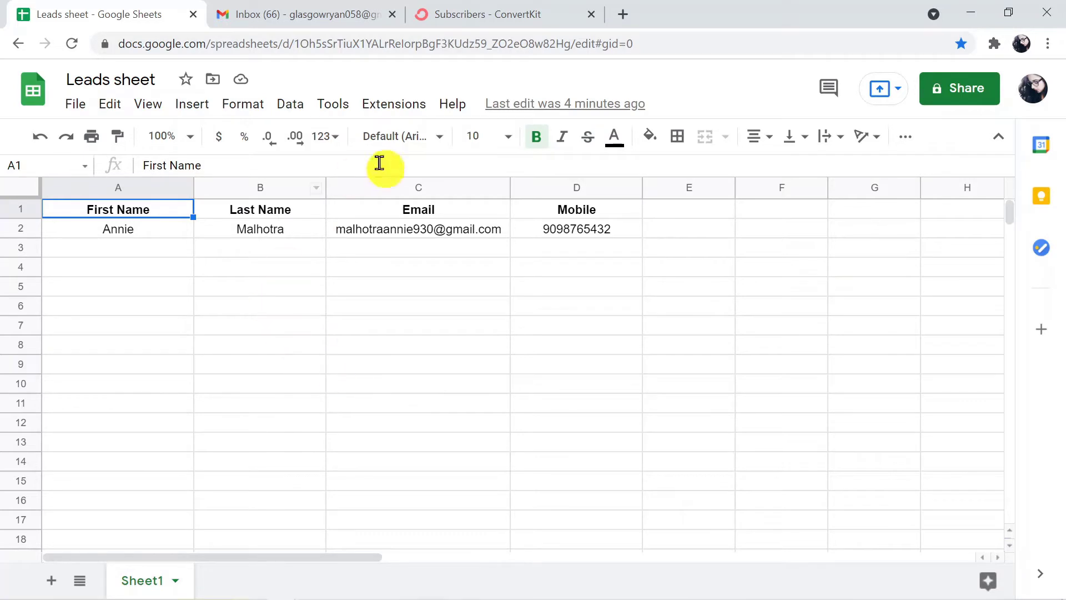
Check that the ConvertKit subscriber list is still empty, then return to the Leads sheet.
left_click(489, 14)
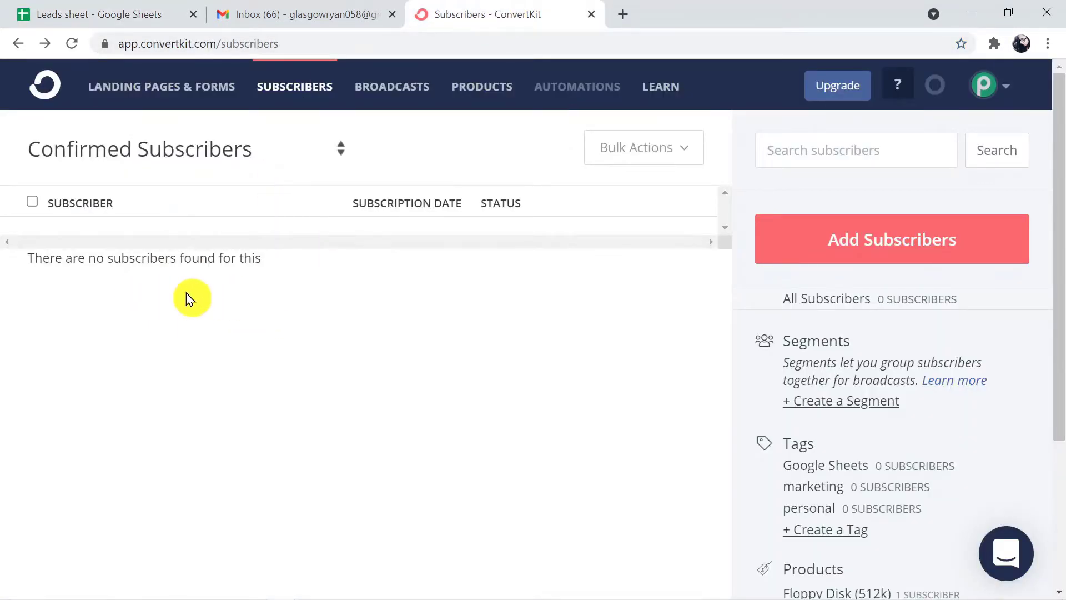
left_click(131, 14)
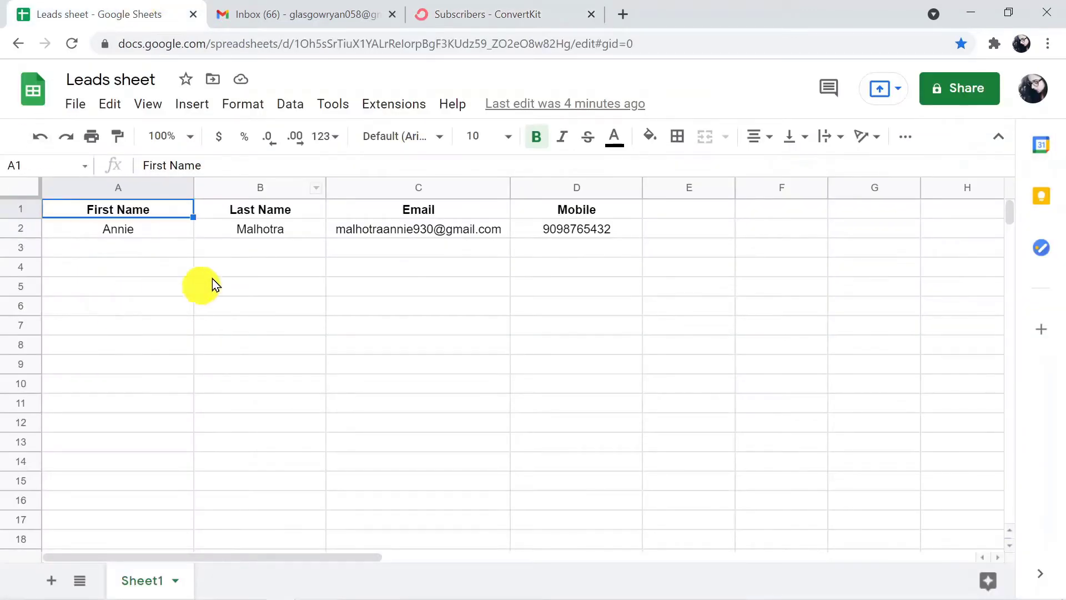
left_click(504, 10)
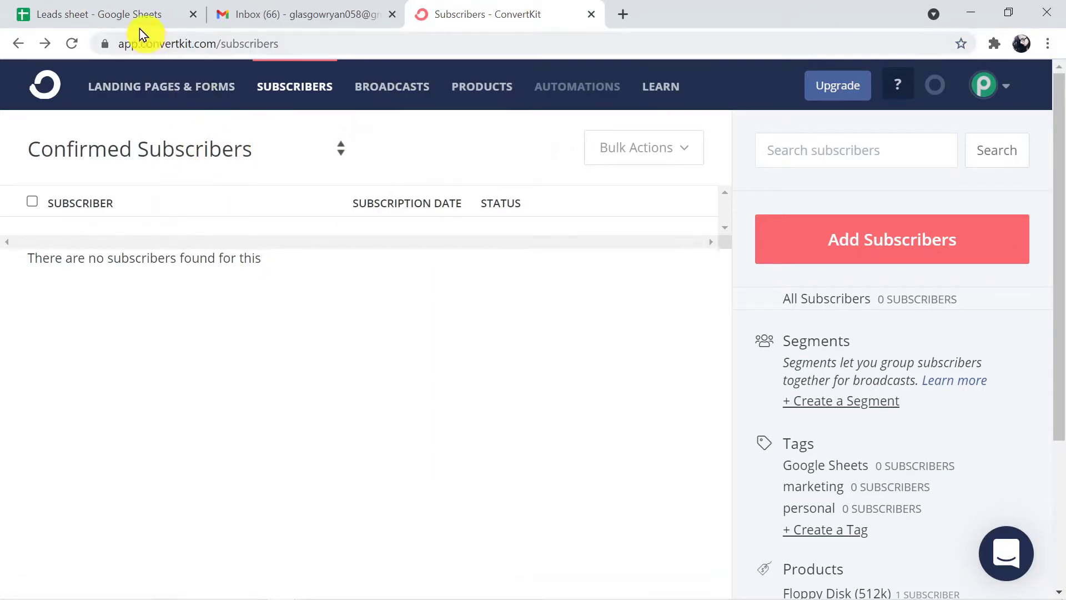
left_click(135, 14)
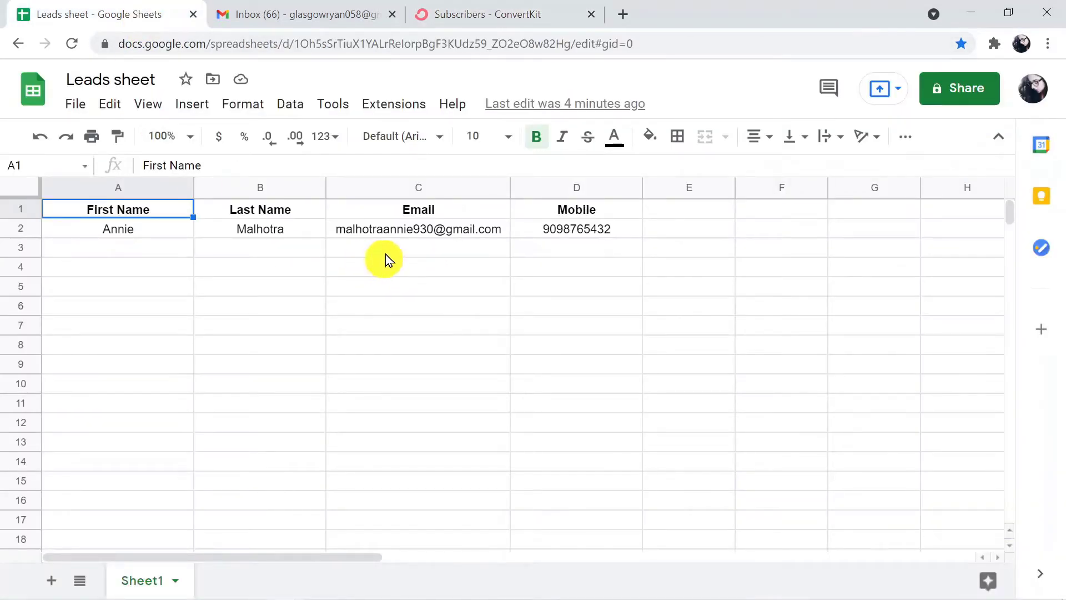
left_click(477, 17)
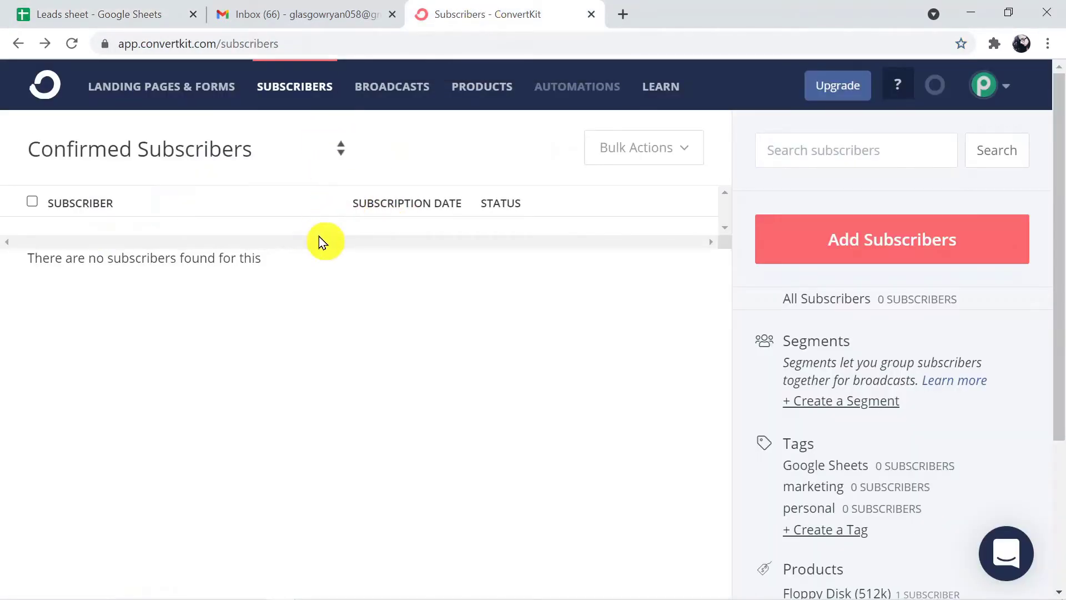
left_click(133, 12)
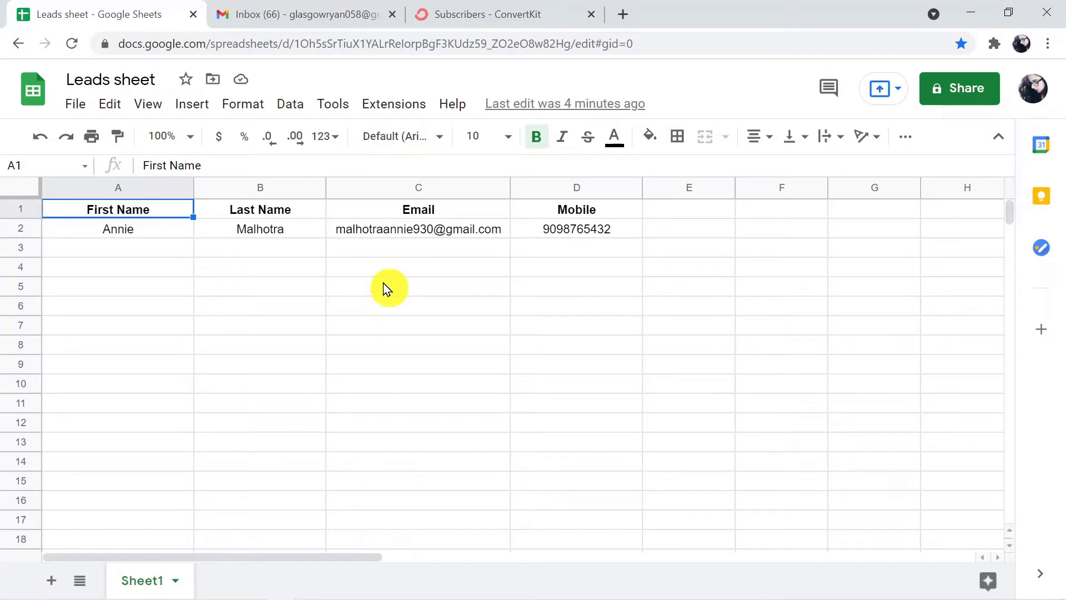
left_click(459, 14)
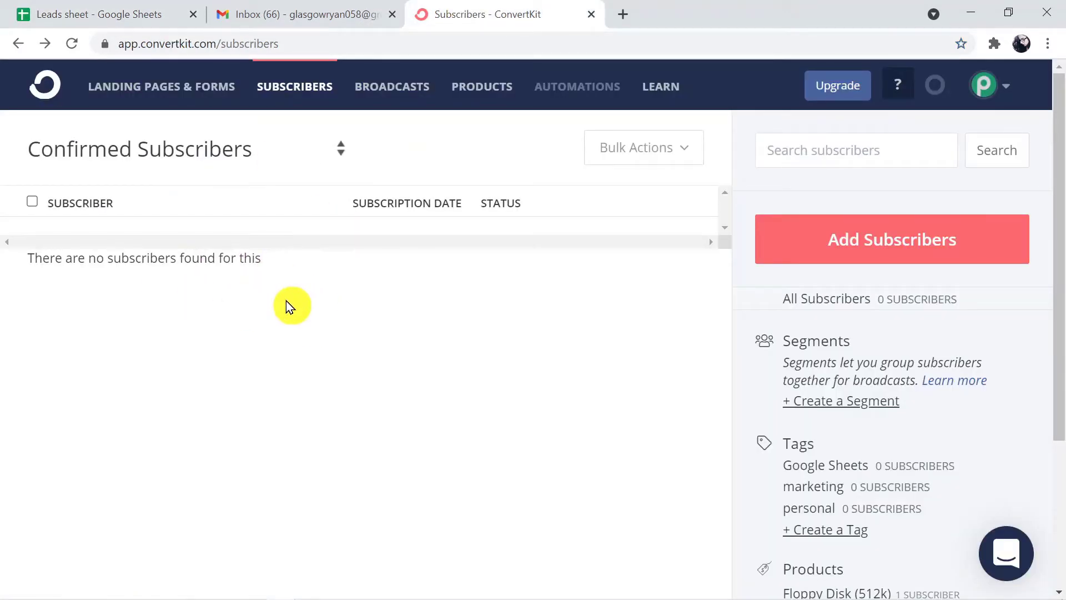
left_click(151, 12)
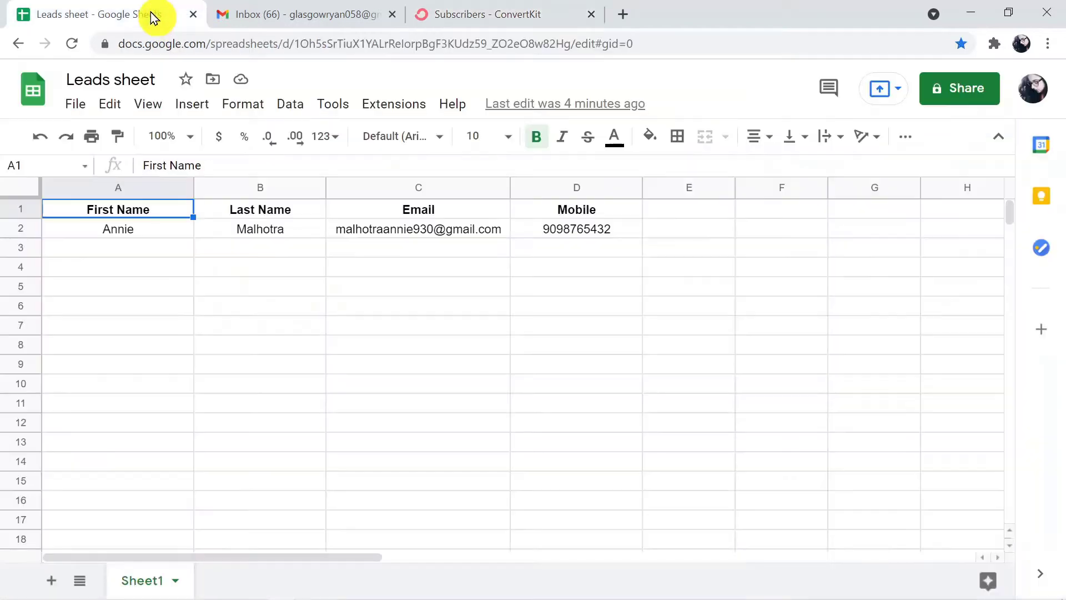
Enter the lead's first name in A3, last name in B3, email in C3 and mobile in D3.
left_click(128, 252)
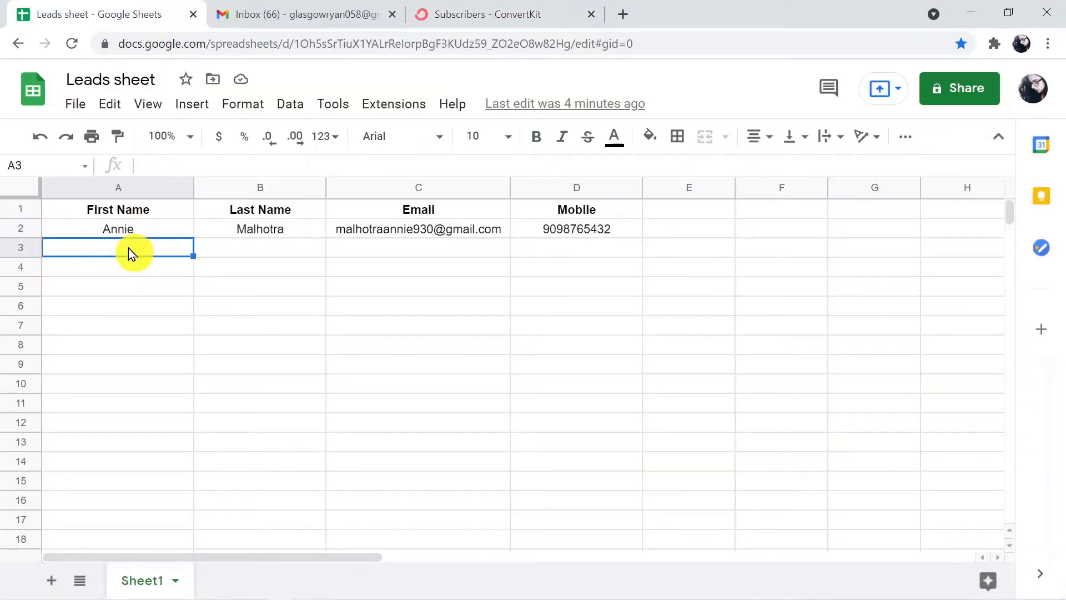
left_click(271, 258)
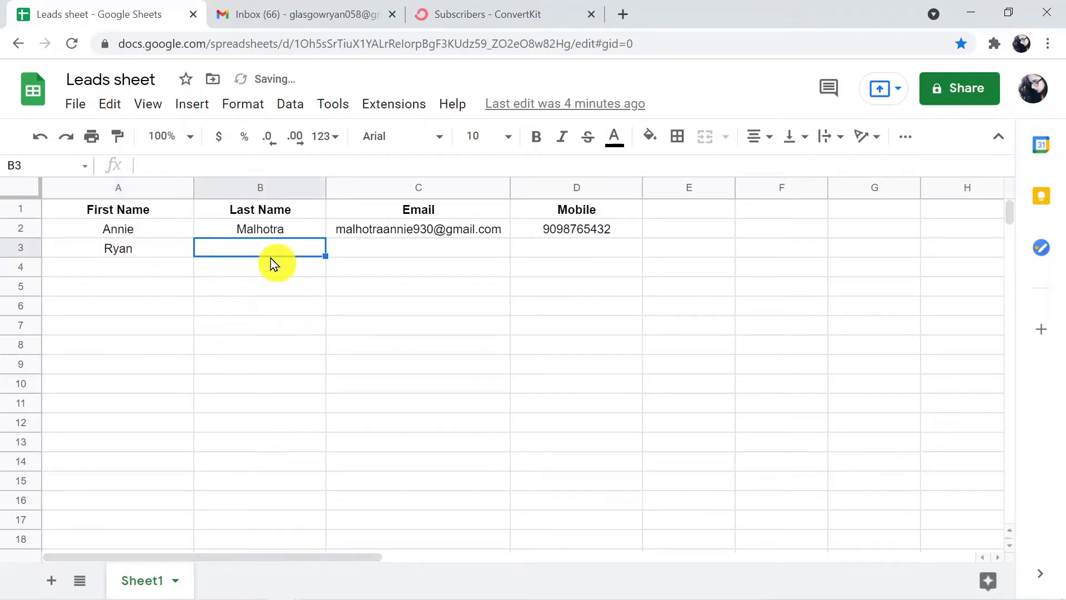
left_click(371, 250)
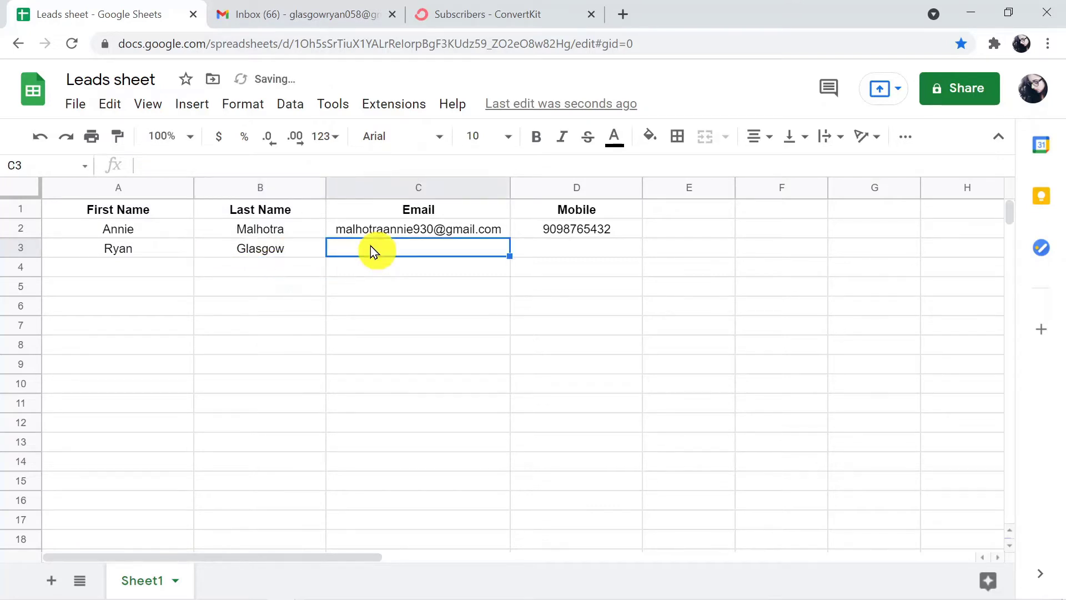
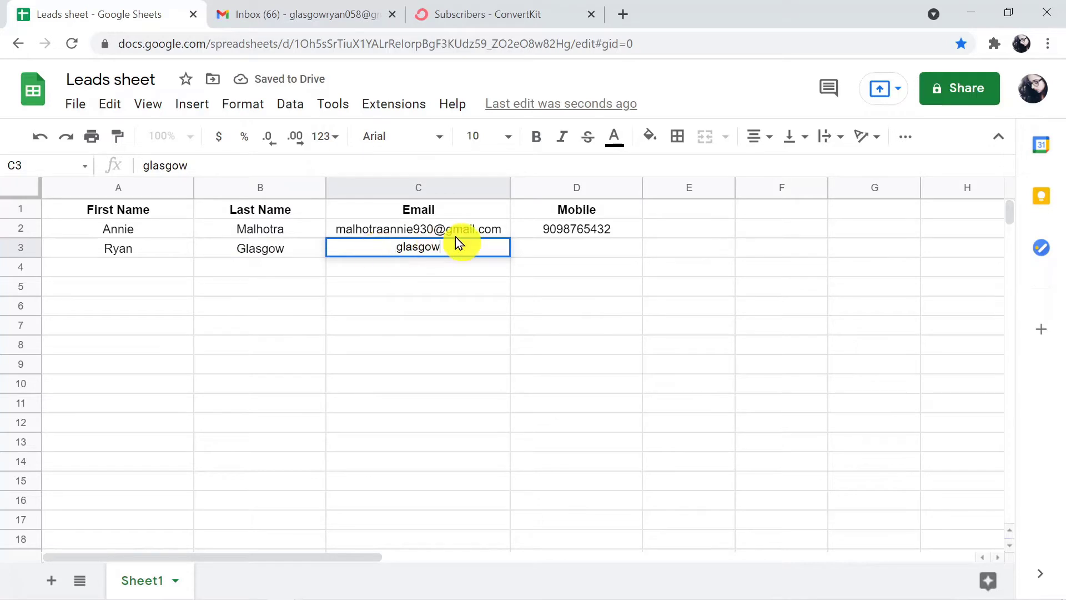
mouse_move(455, 239)
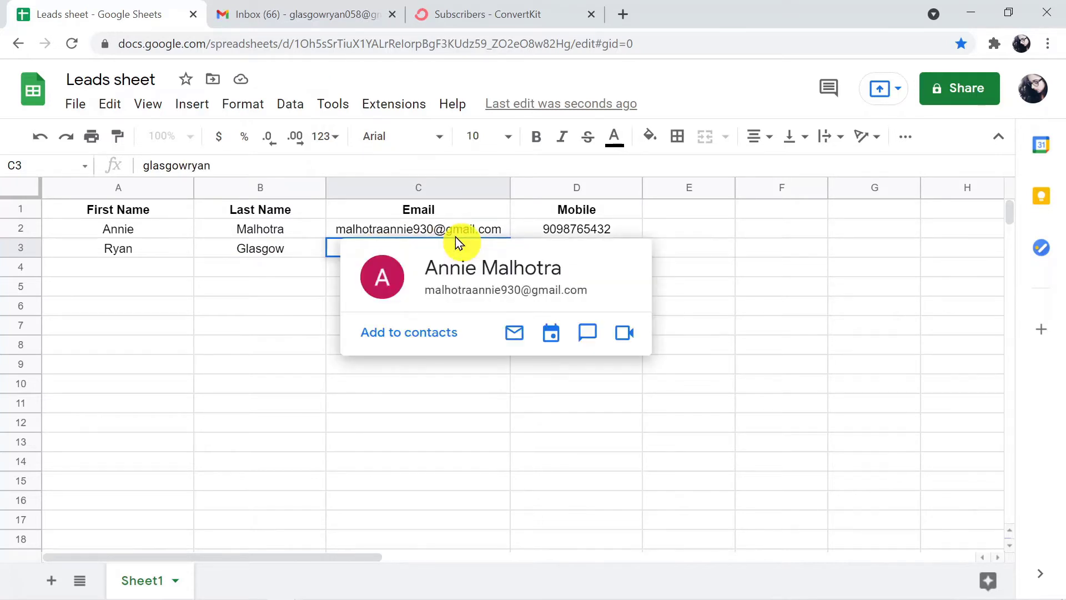
left_click(446, 369)
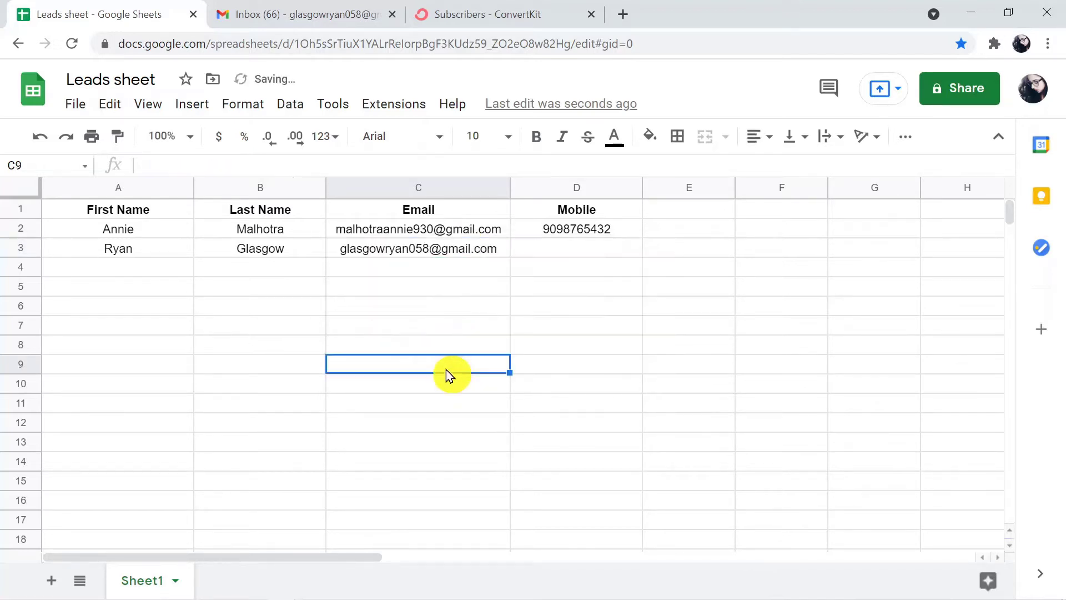
left_click(569, 254)
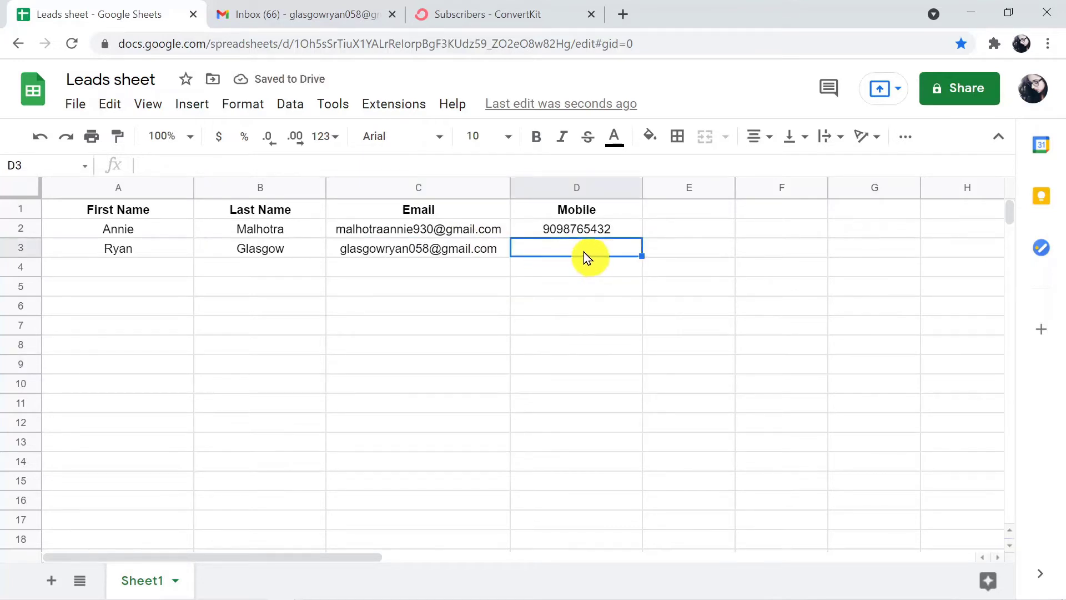
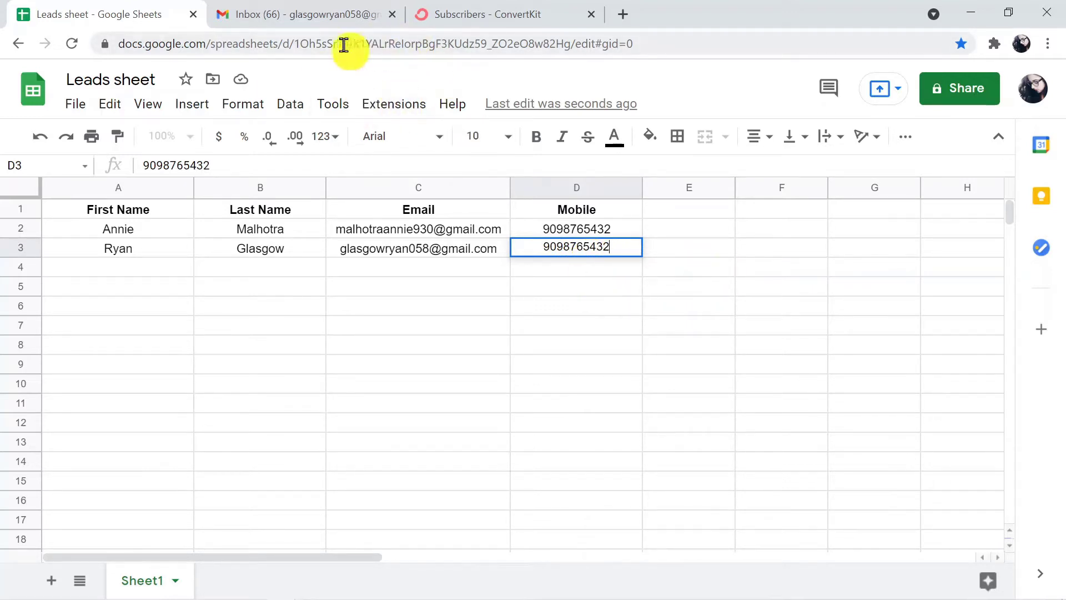
Reload the Gmail inbox to fetch new mail.
left_click(335, 17)
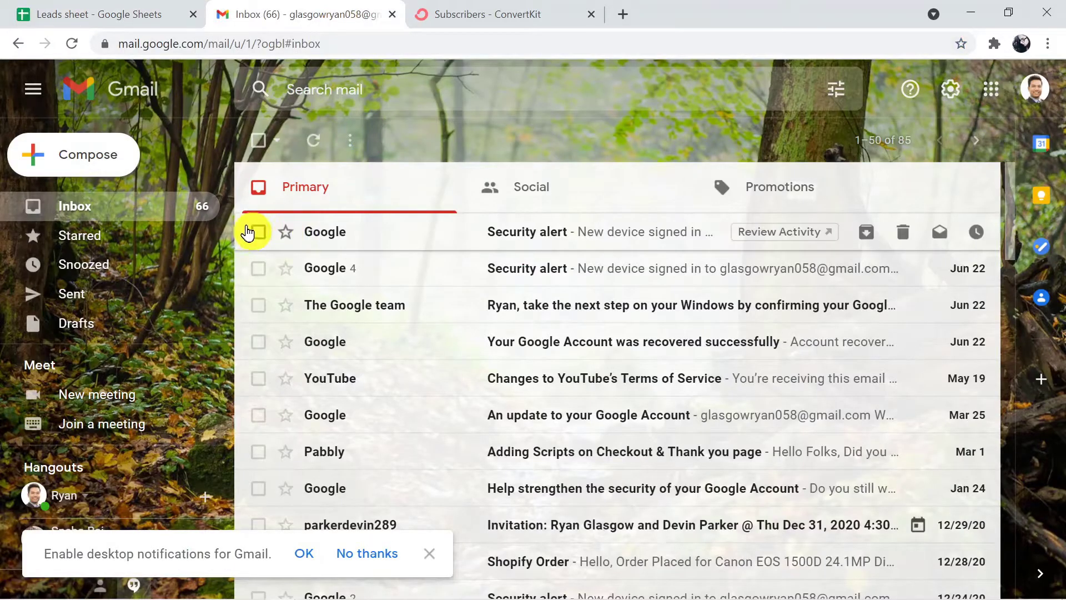
scroll(229, 217, "down", 1)
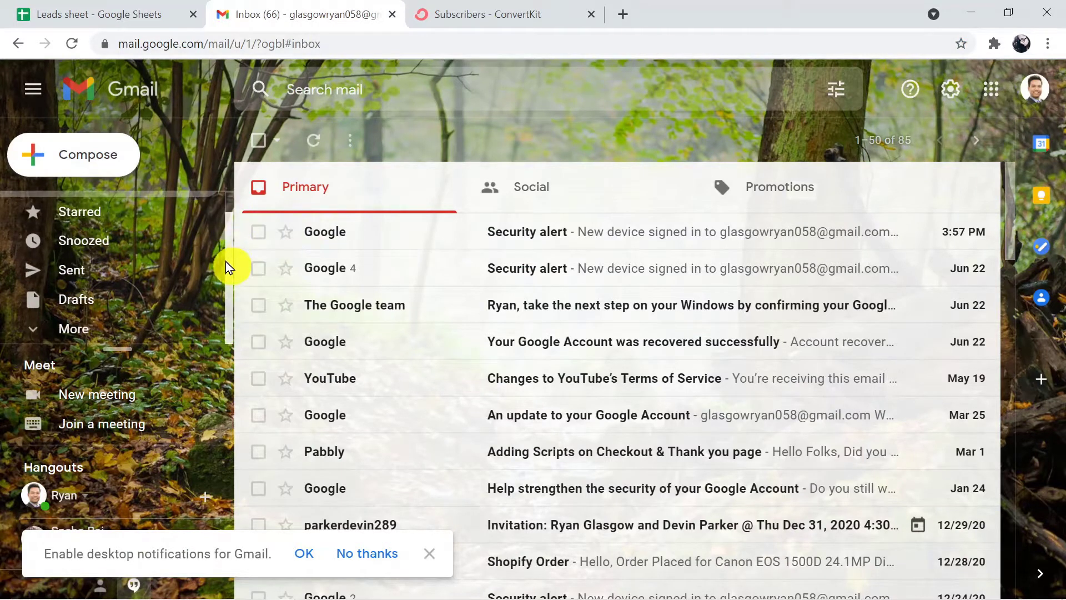
left_click(335, 43)
key("Return")
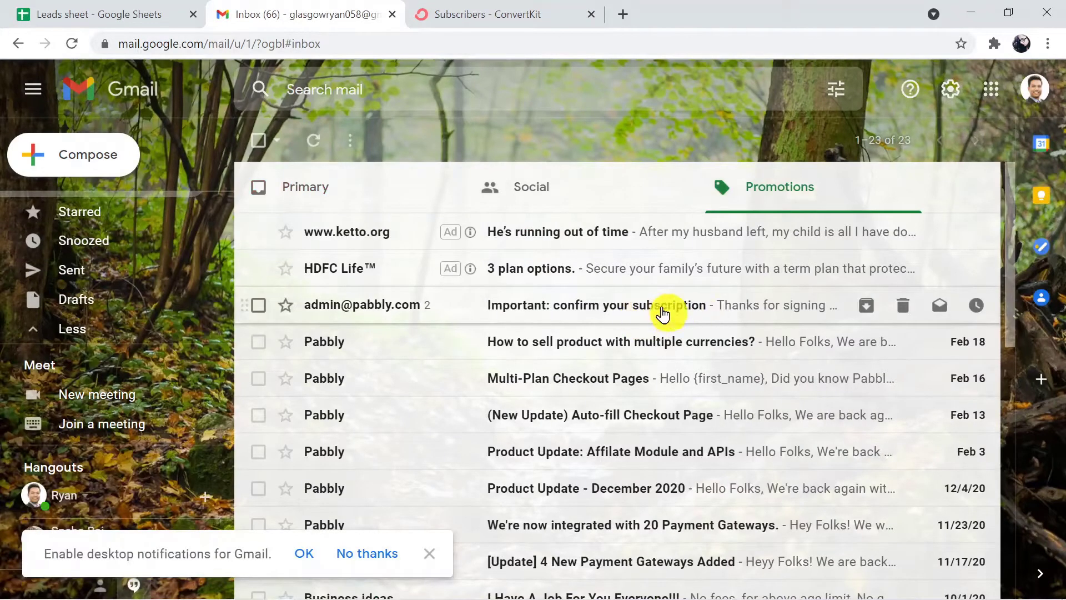
Open the 'Important: confirm your subscription' email, expand it and confirm the subscription.
left_click(661, 311)
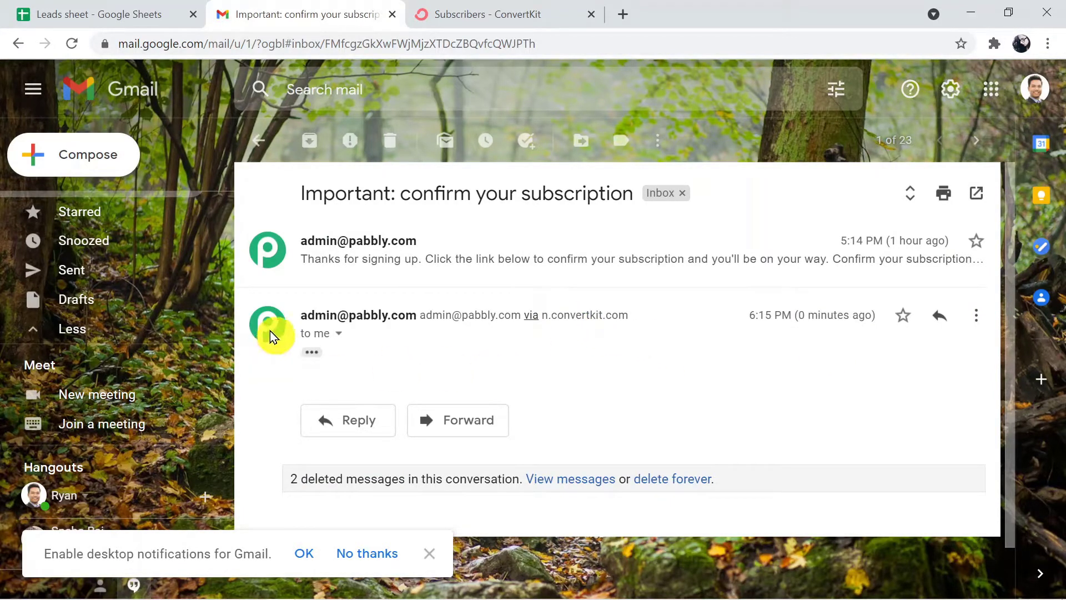
mouse_move(362, 312)
left_click(313, 352)
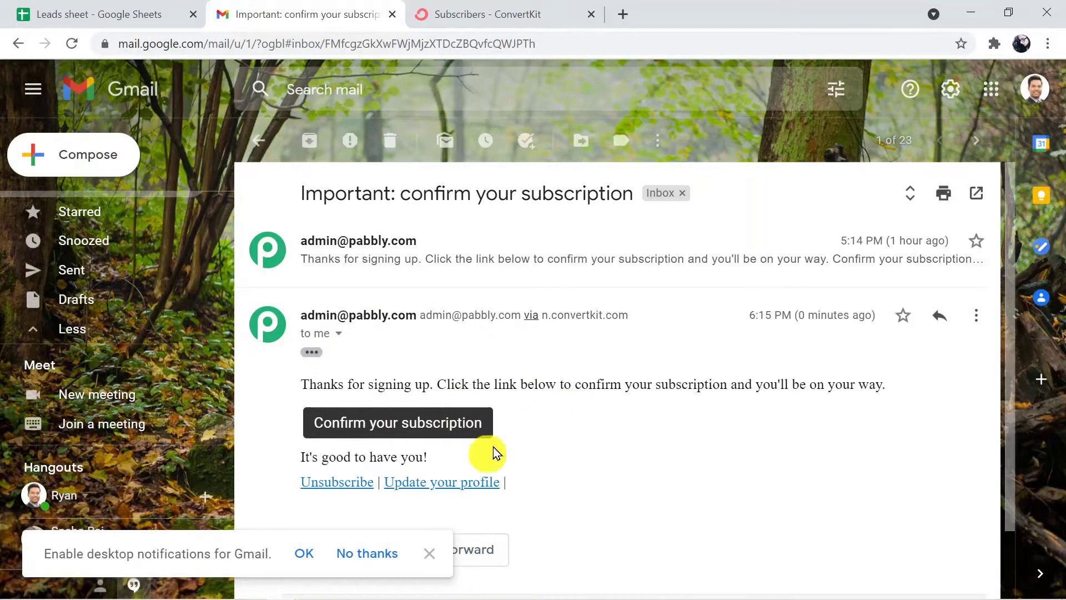
left_click(441, 425)
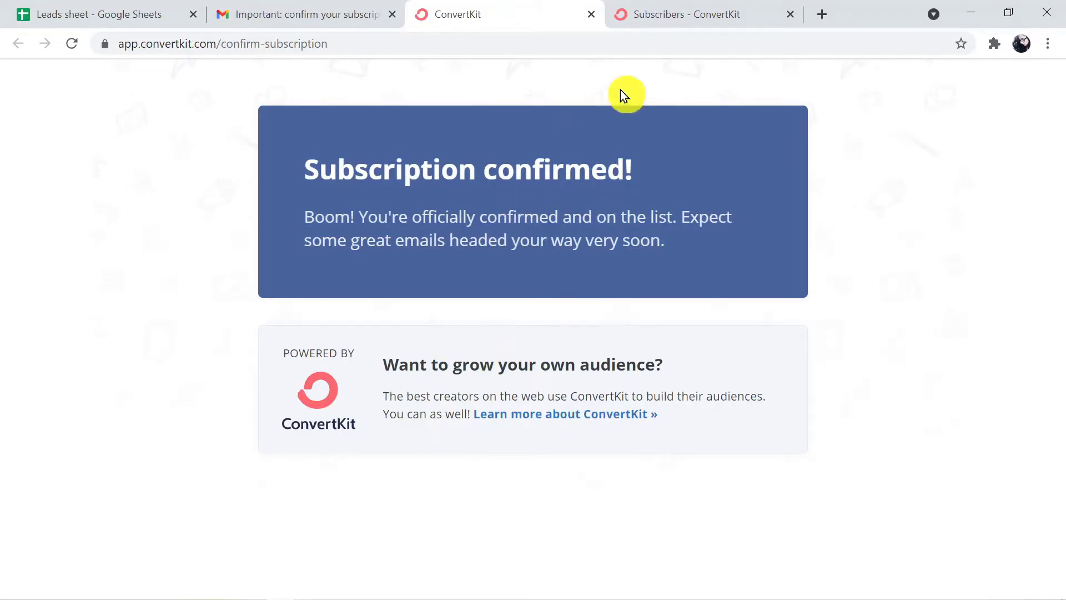
Reload the ConvertKit Subscribers page and scroll down to the Confirmed Subscribers list.
left_click(695, 21)
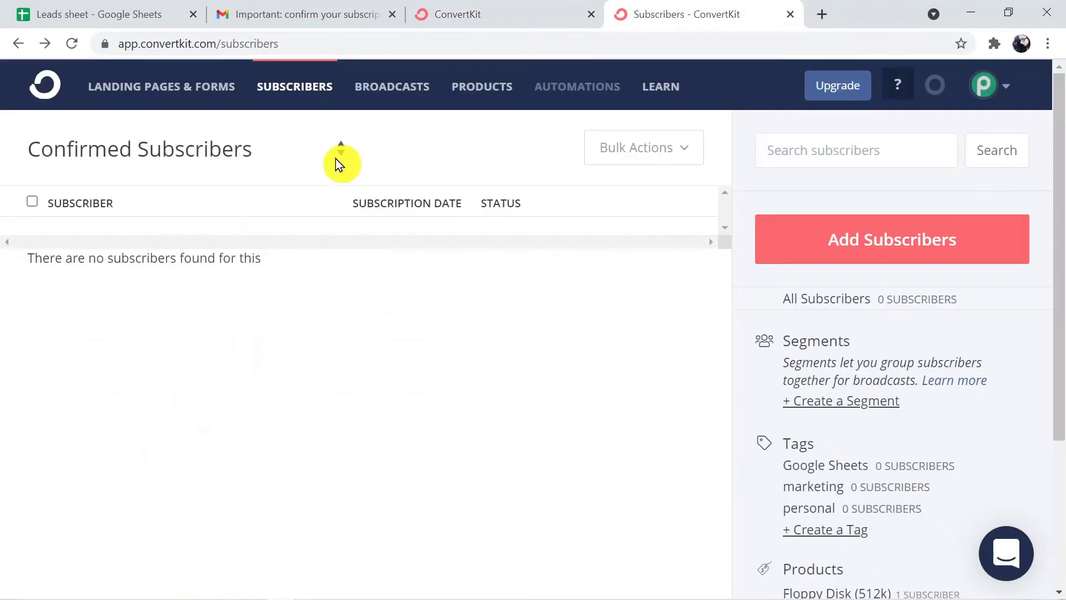
left_click(349, 46)
key("Return")
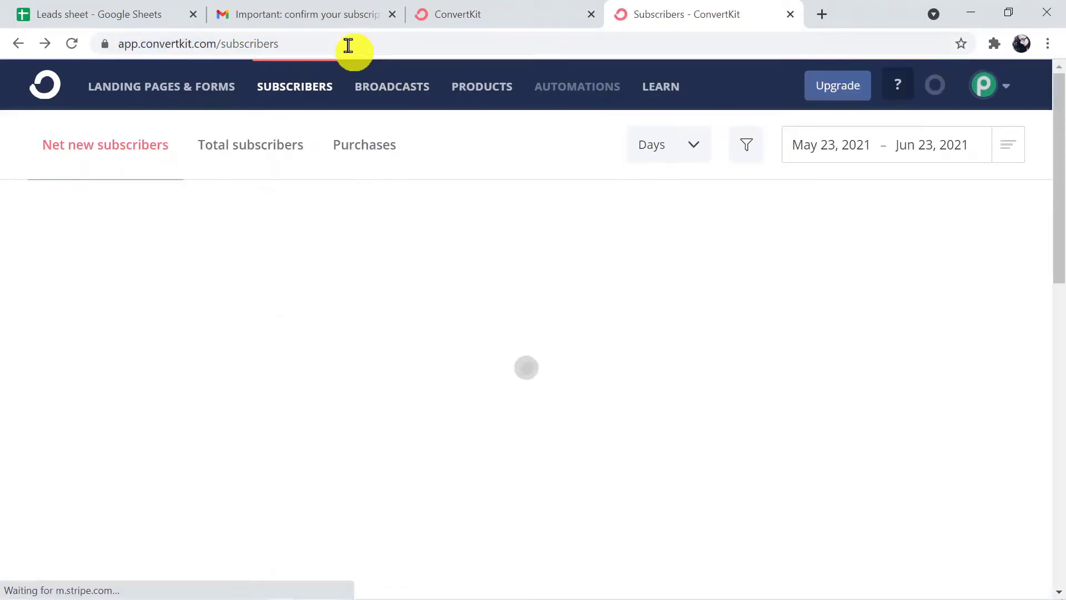
left_click_drag(1056, 186, 1059, 333)
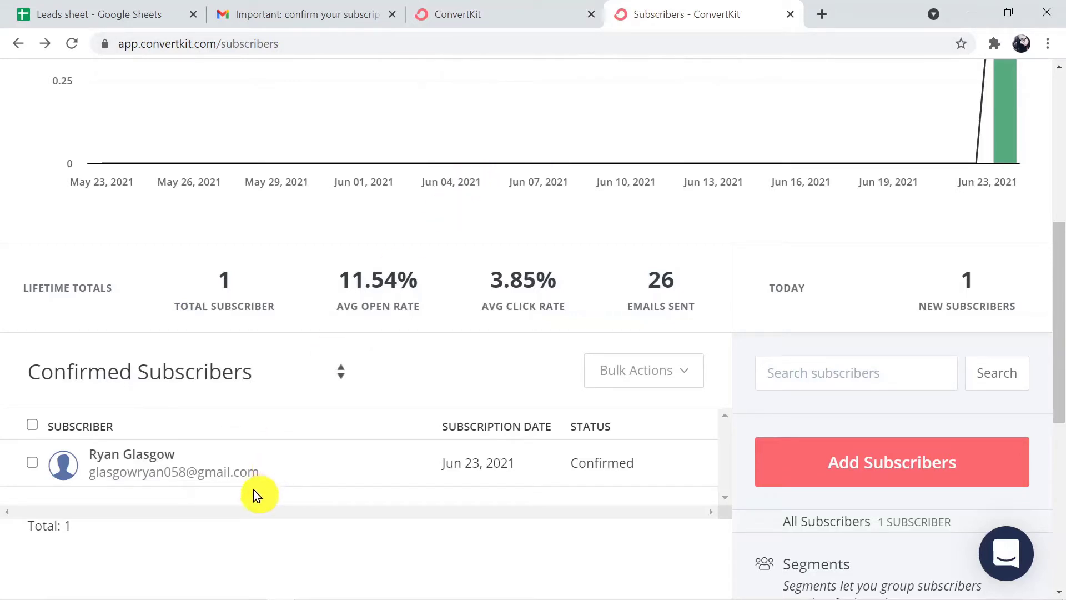
Go to pabbly.com in a new tab and choose Products > Connect.
key("ctrl+l")
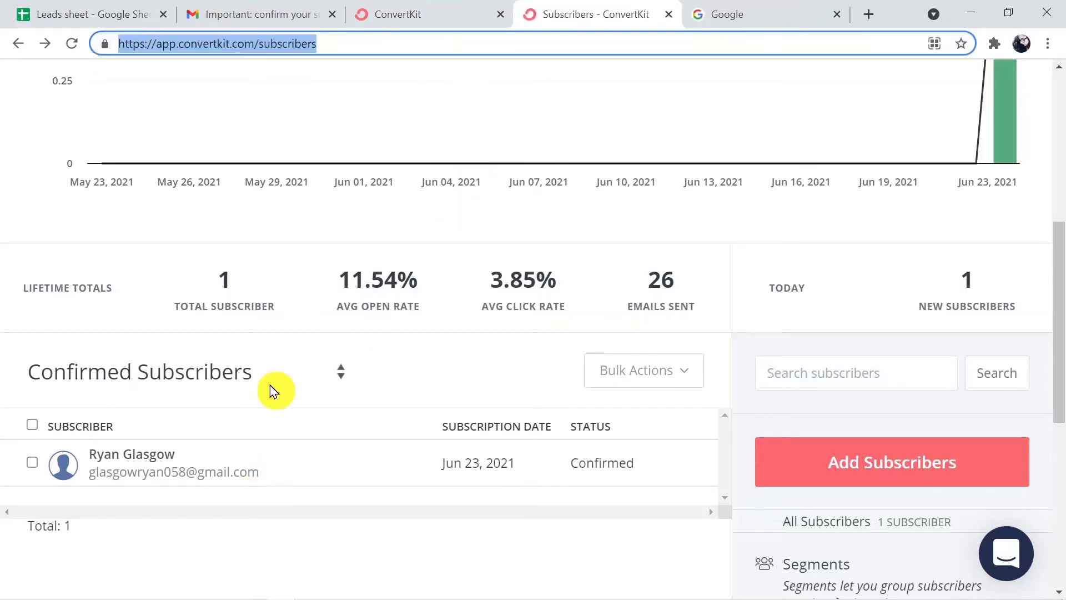
left_click(731, 9)
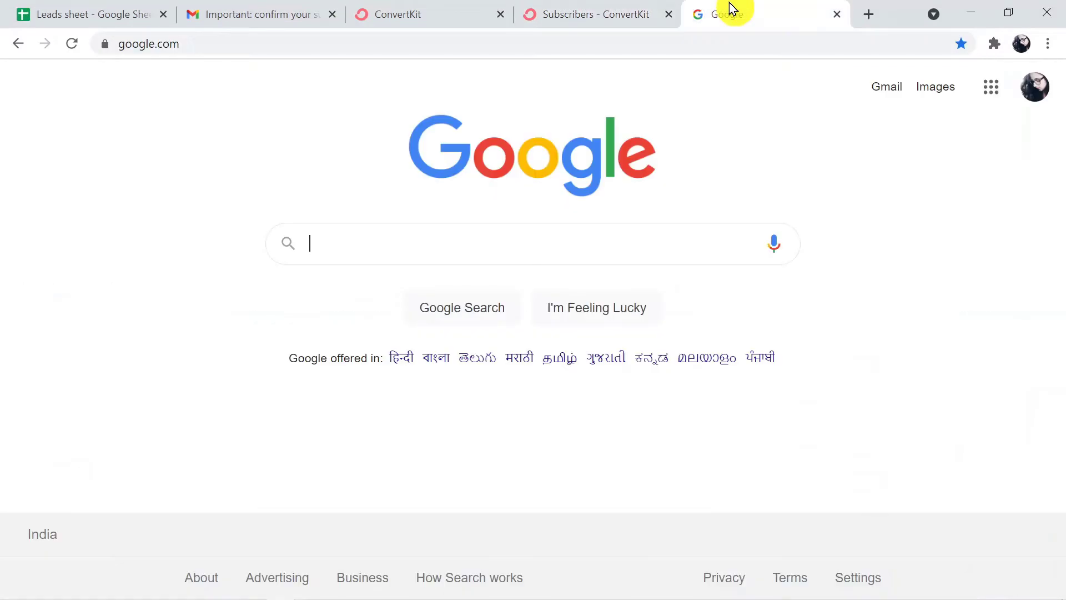
left_click(500, 47)
type("pabbb")
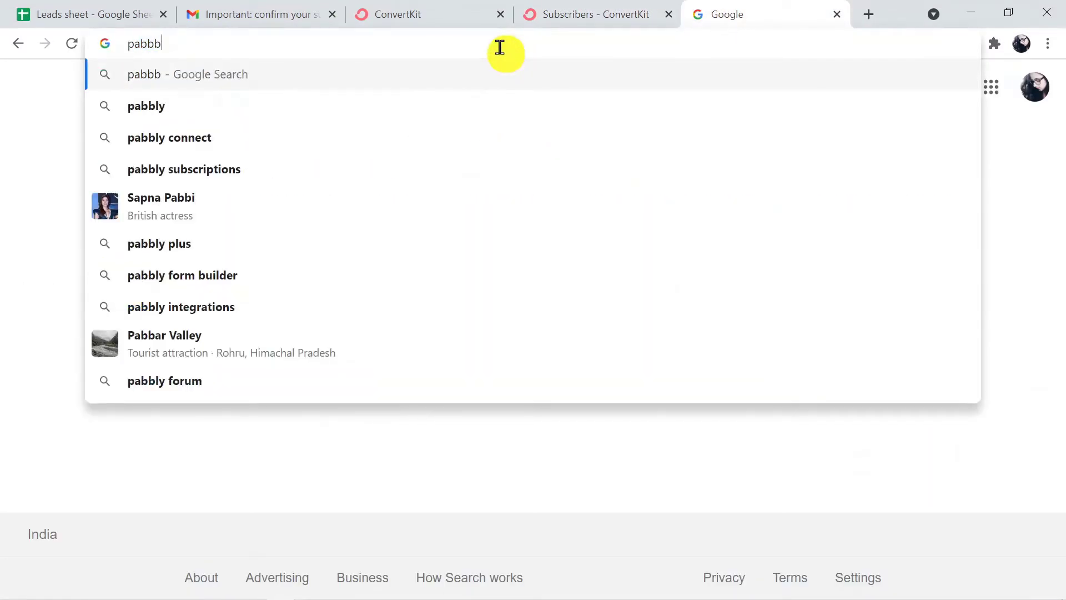
key("BackSpace")
type("ly.co")
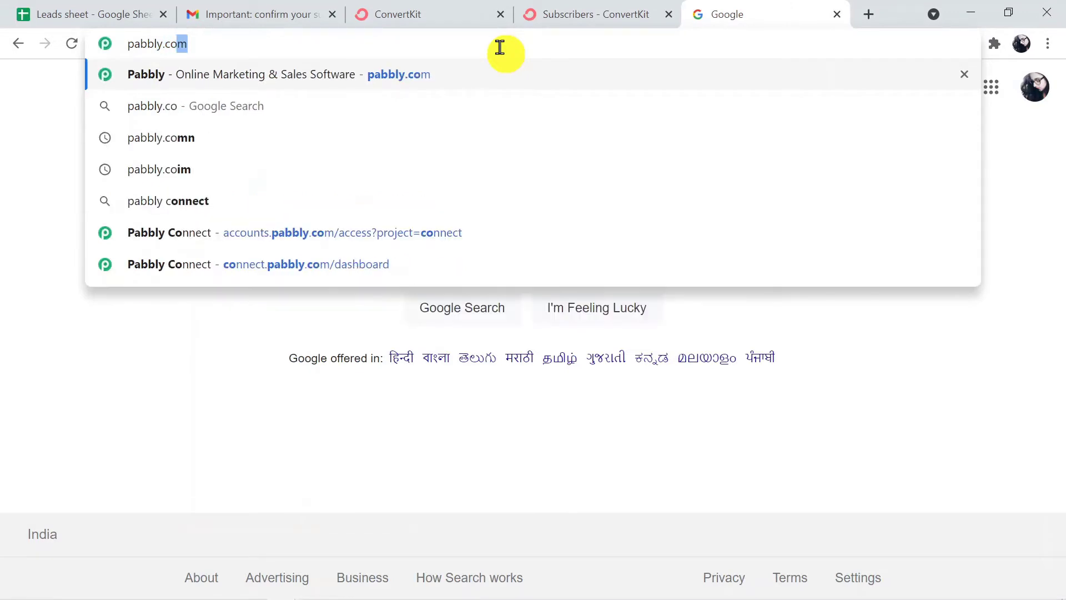
type("m")
key("Return")
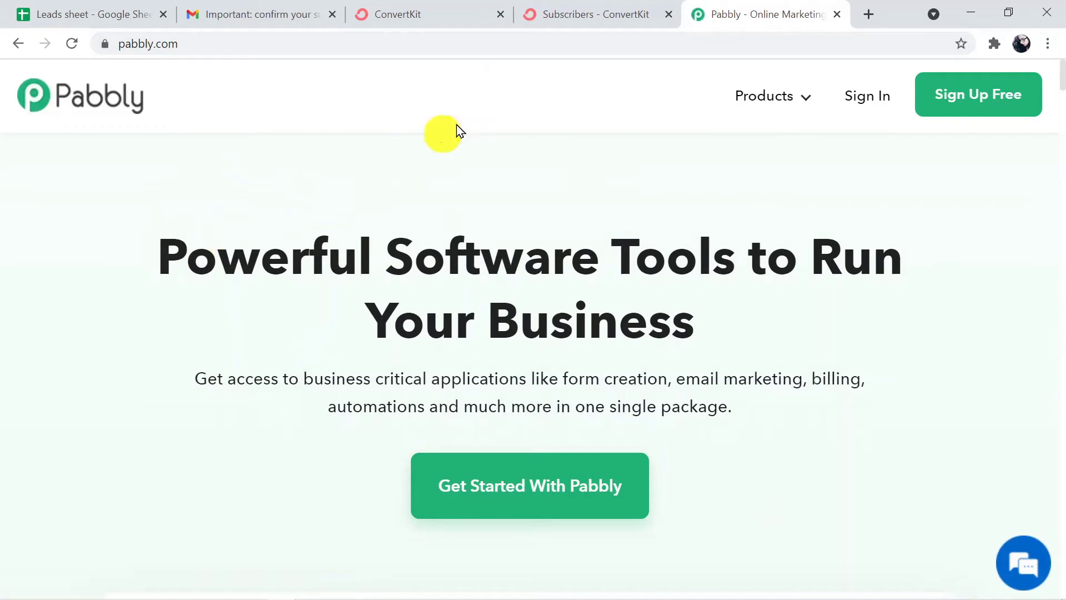
mouse_move(786, 108)
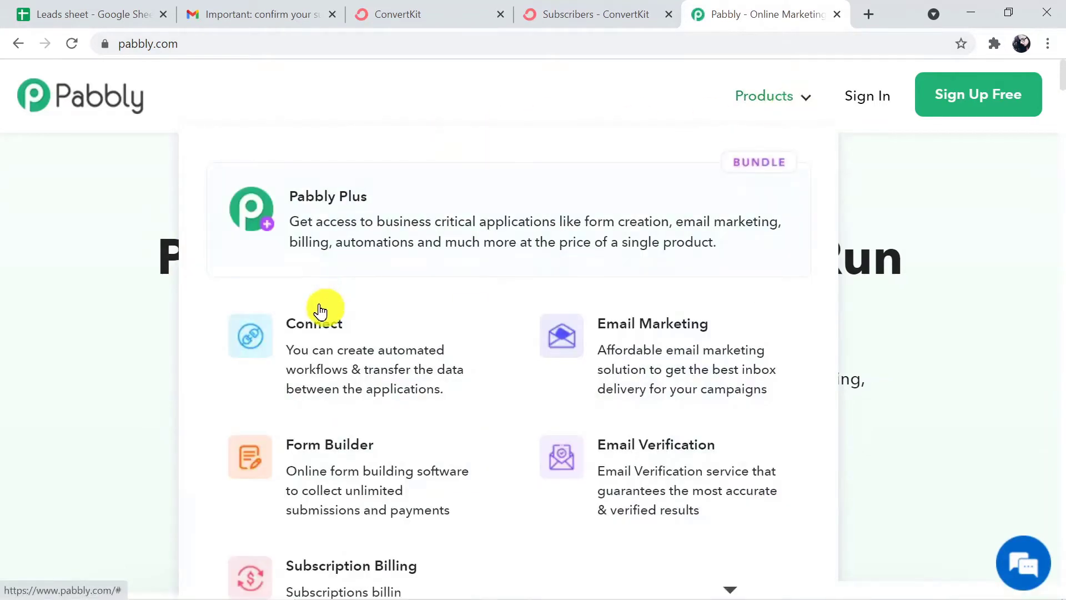
left_click(362, 351)
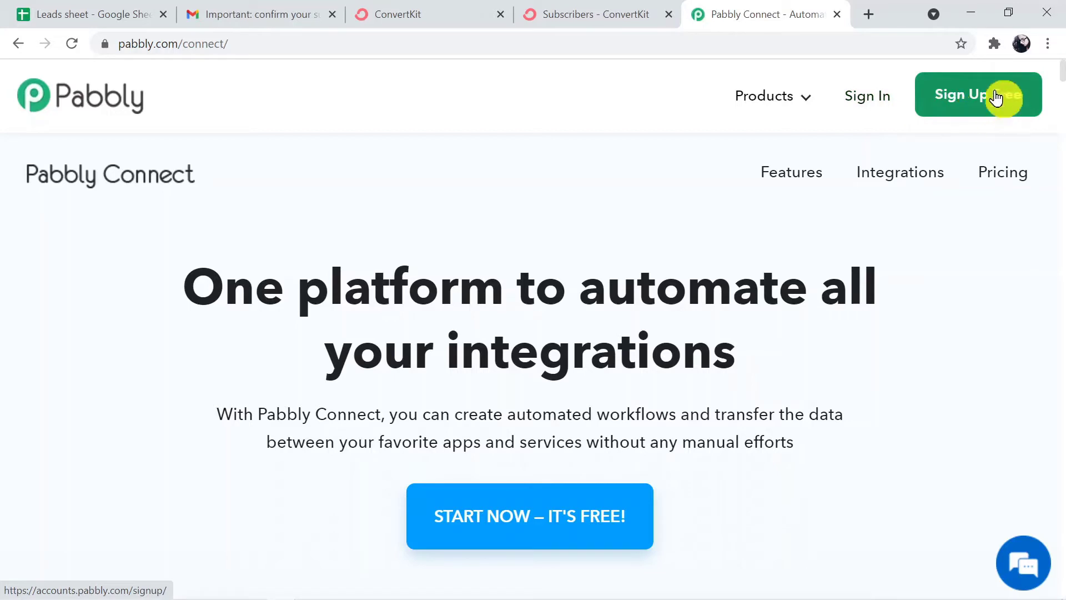
Sign in to Pabbly and access the Connect app from the All Apps page.
left_click(882, 100)
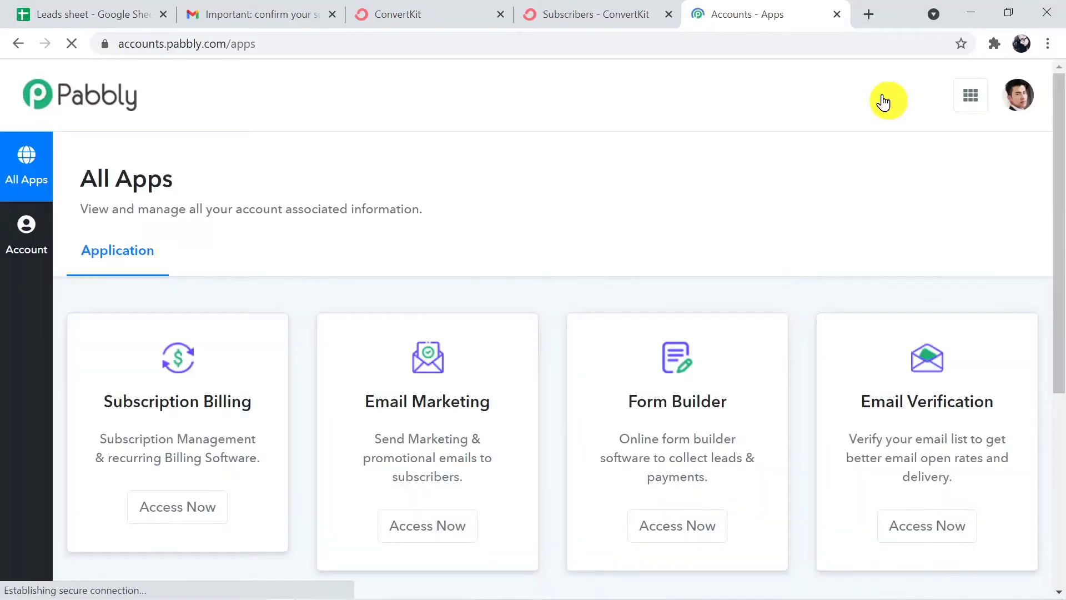
left_click_drag(1062, 78, 1062, 289)
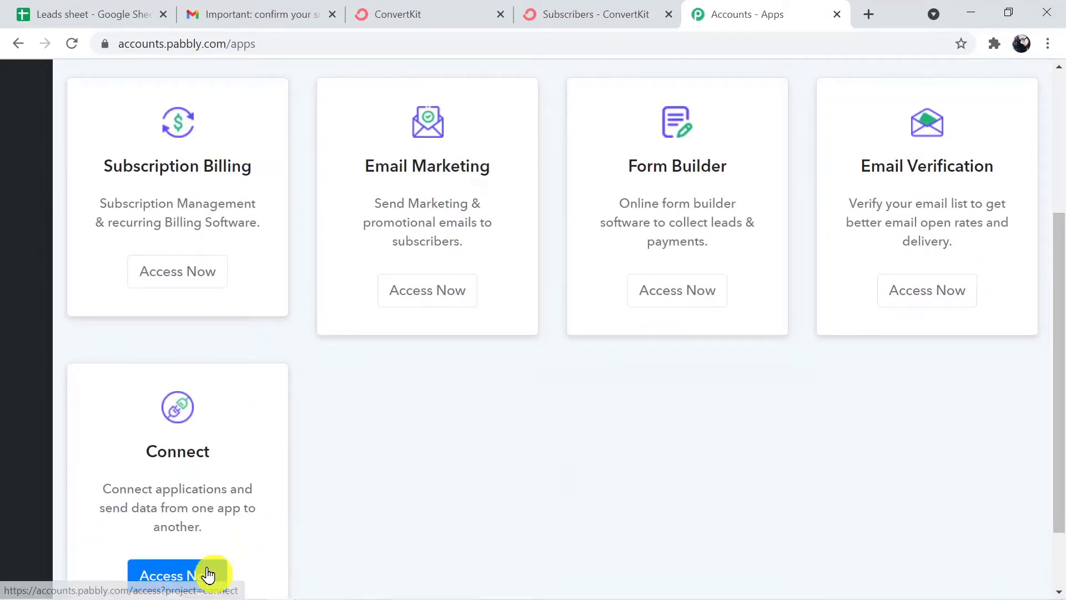
left_click(208, 573)
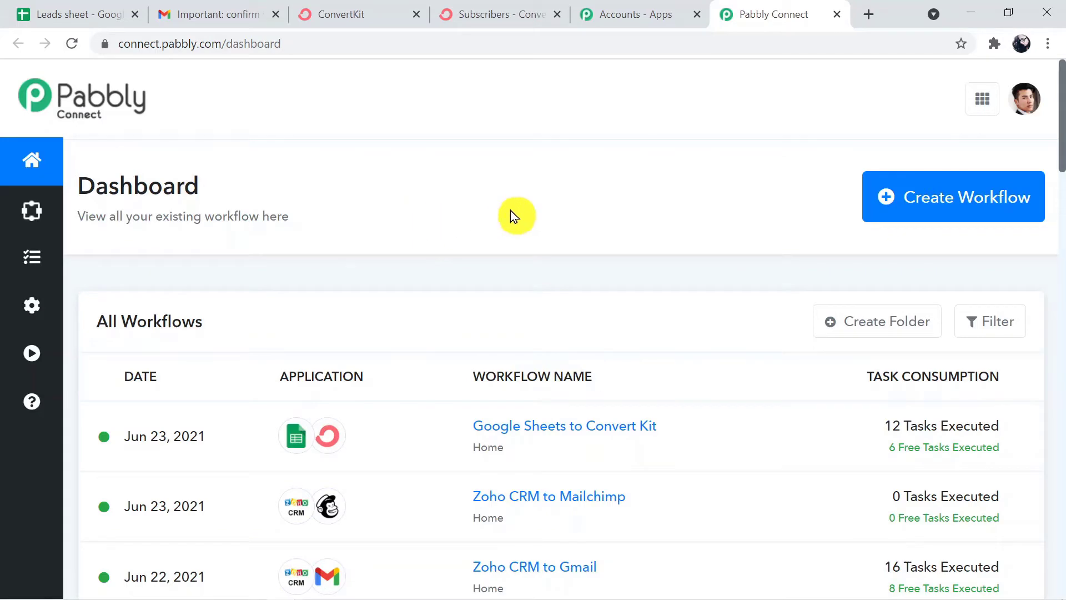
Create a new workflow named 'Google Sheets to ConvertKit'.
left_click(925, 203)
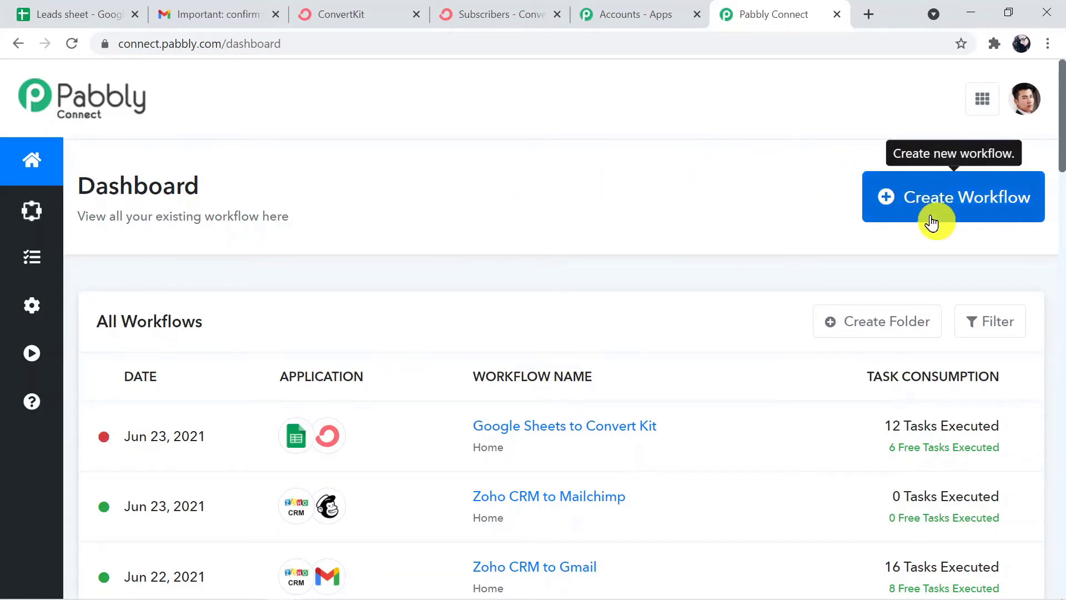
left_click(935, 200)
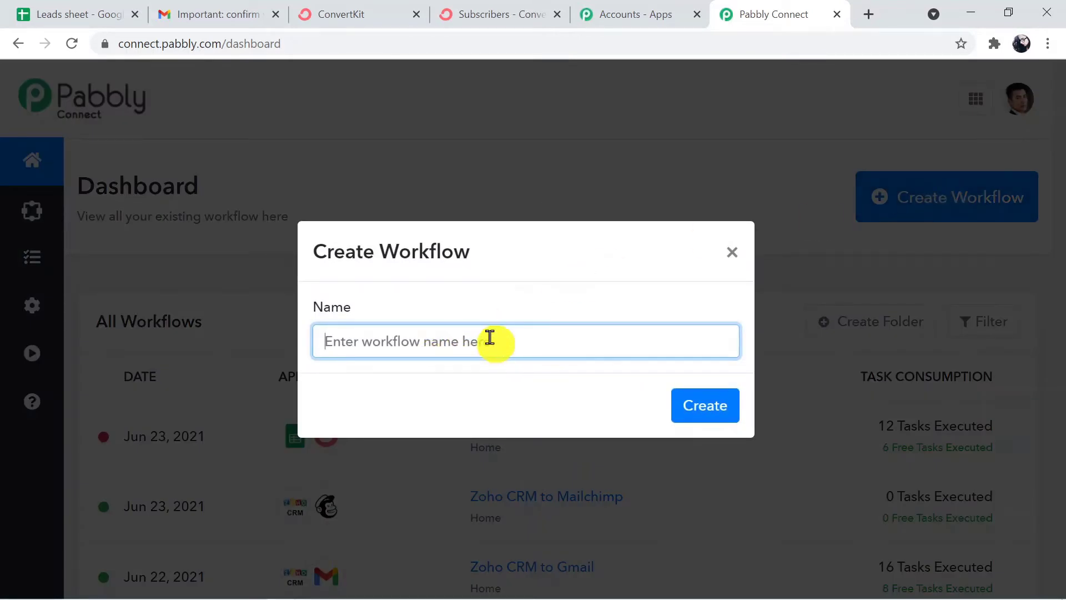
type("Goog")
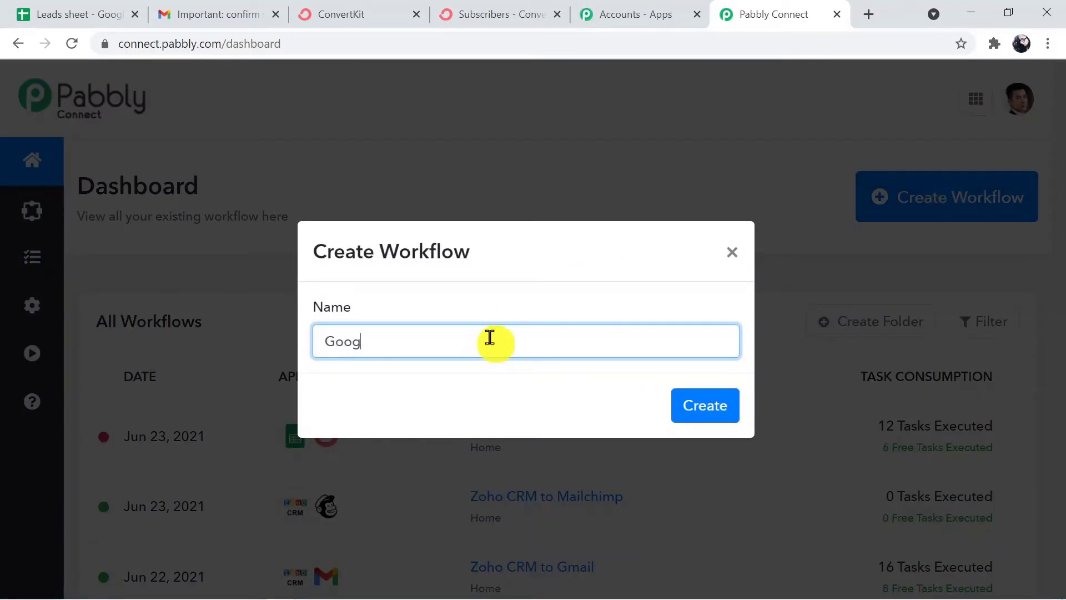
type("le Sheets to Conver")
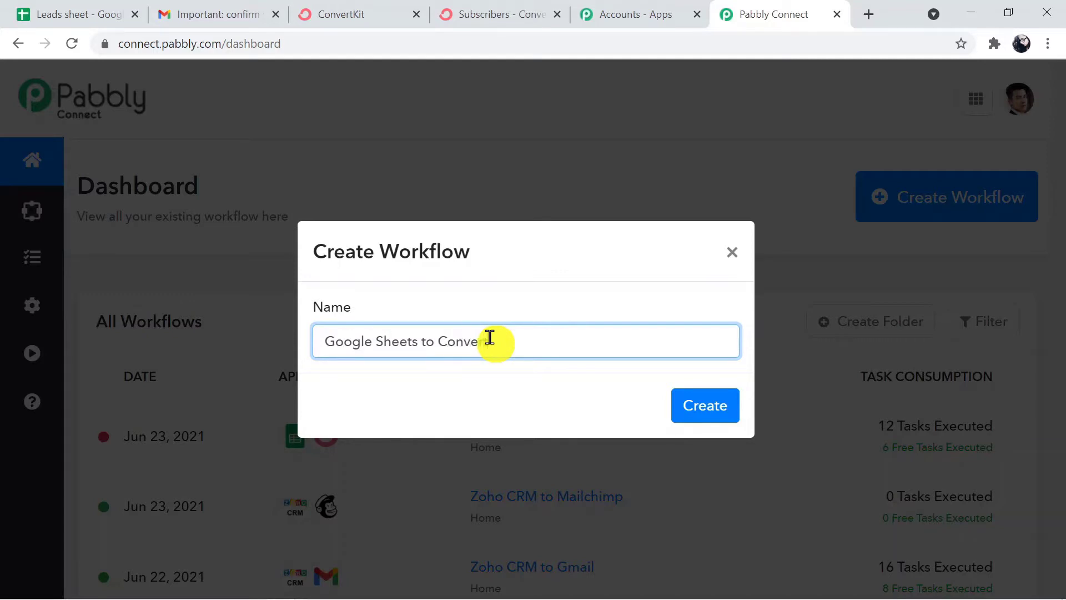
type("tKit")
left_click(705, 407)
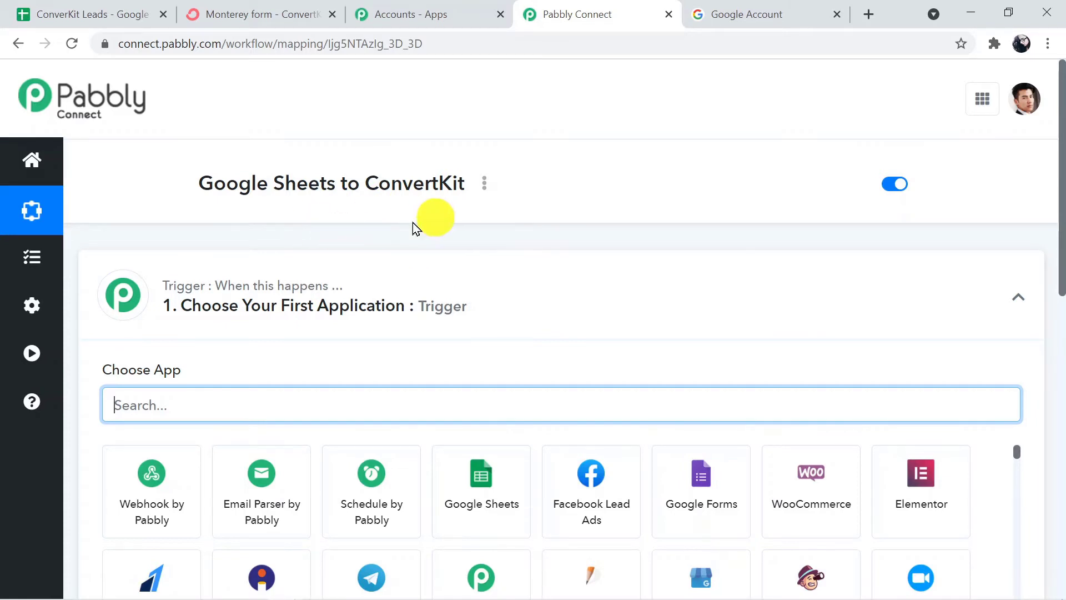
left_click(553, 293)
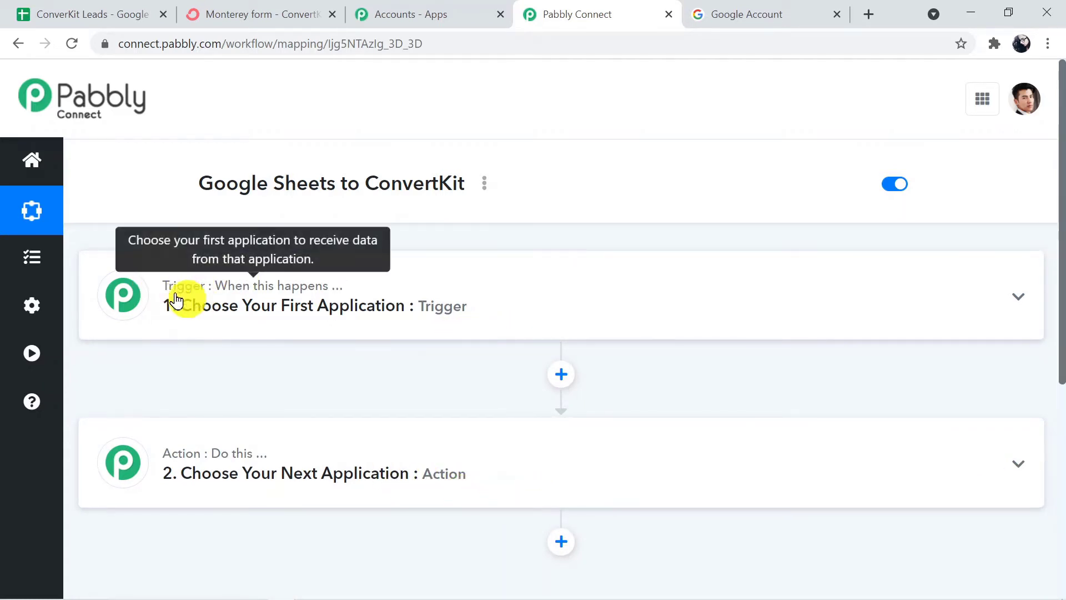
mouse_move(188, 465)
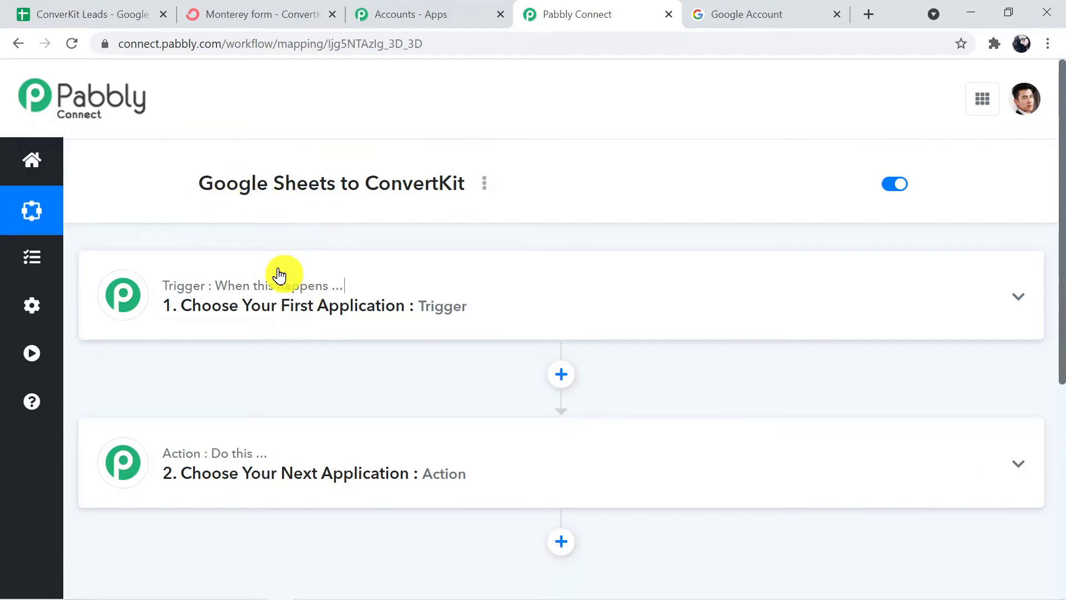
left_click(367, 282)
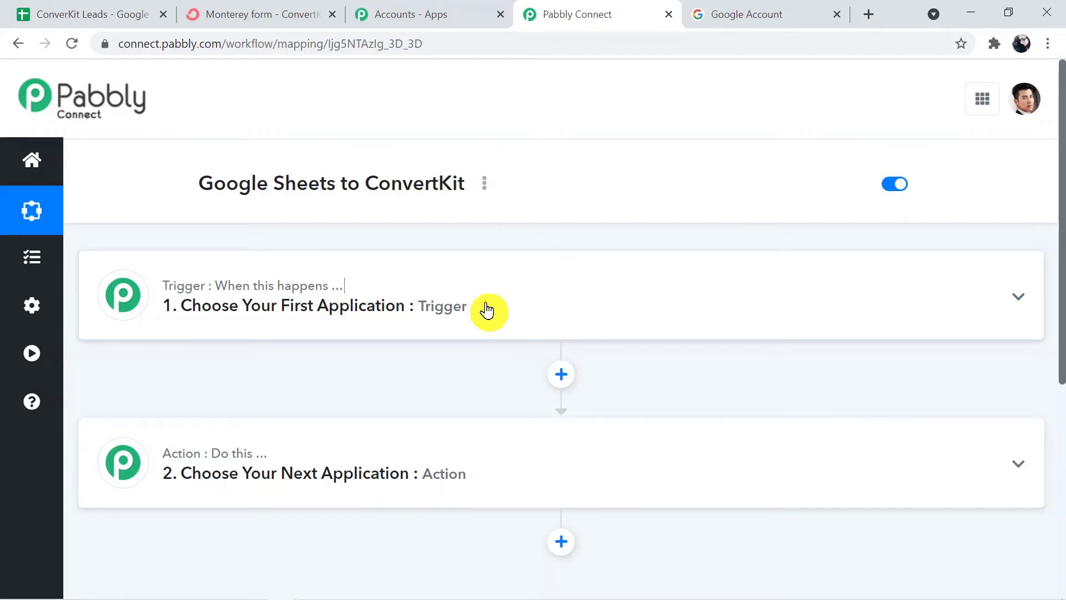
left_click(489, 305)
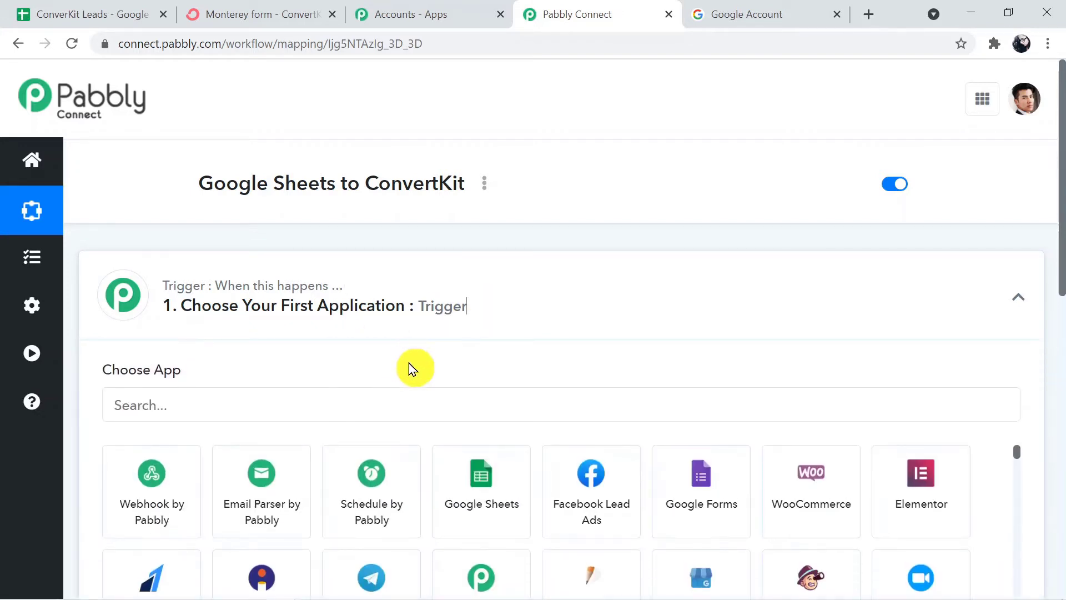
Set the trigger to Google Sheets with the New Spreadsheet Row event and scroll to the Webhook URL.
left_click(240, 398)
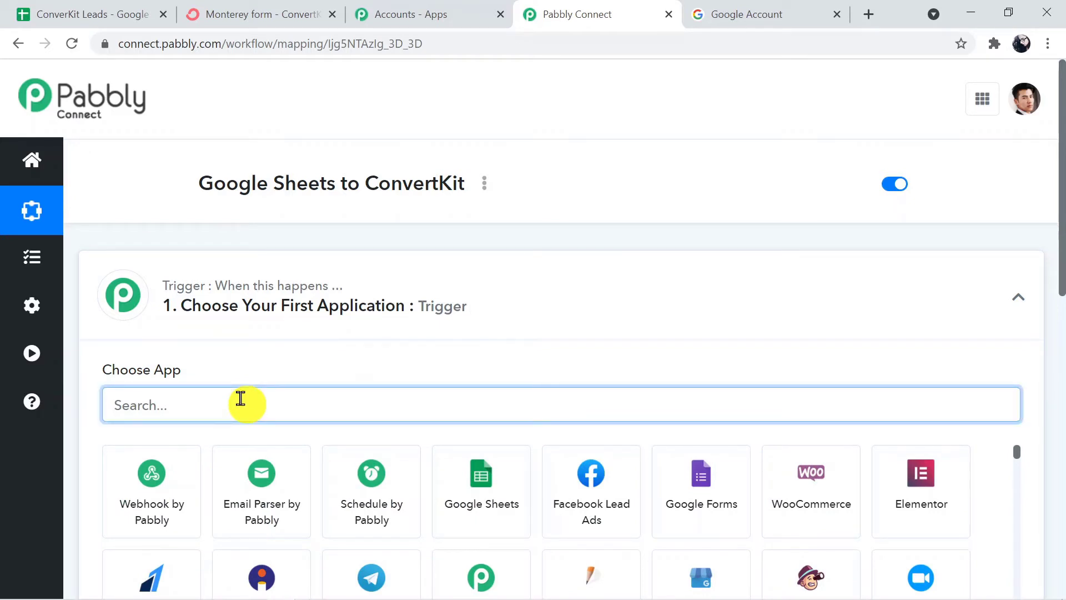
type("goo")
left_click(137, 494)
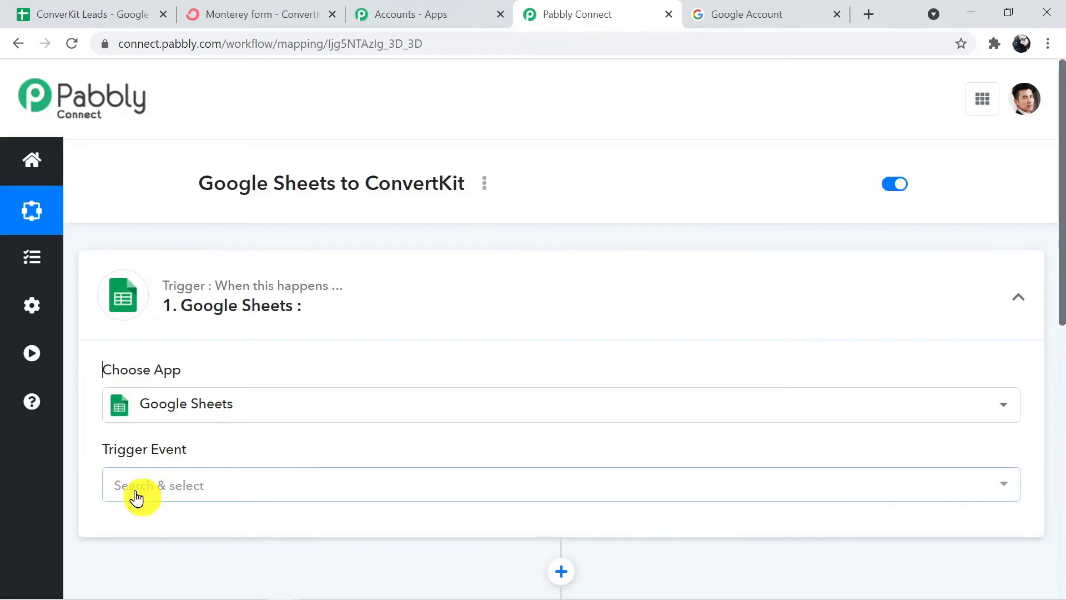
left_click(211, 486)
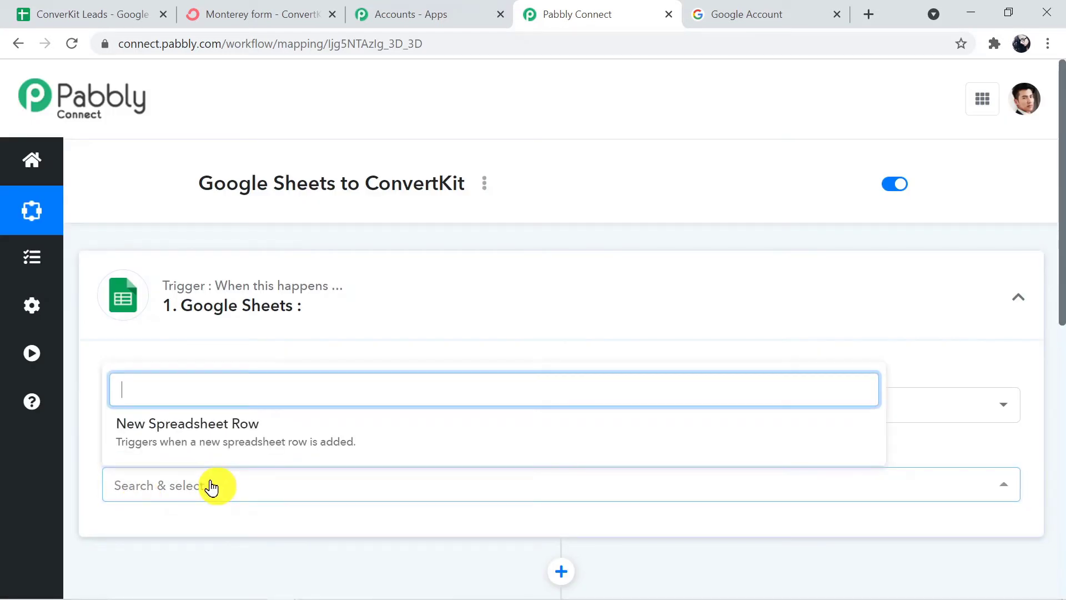
left_click(216, 441)
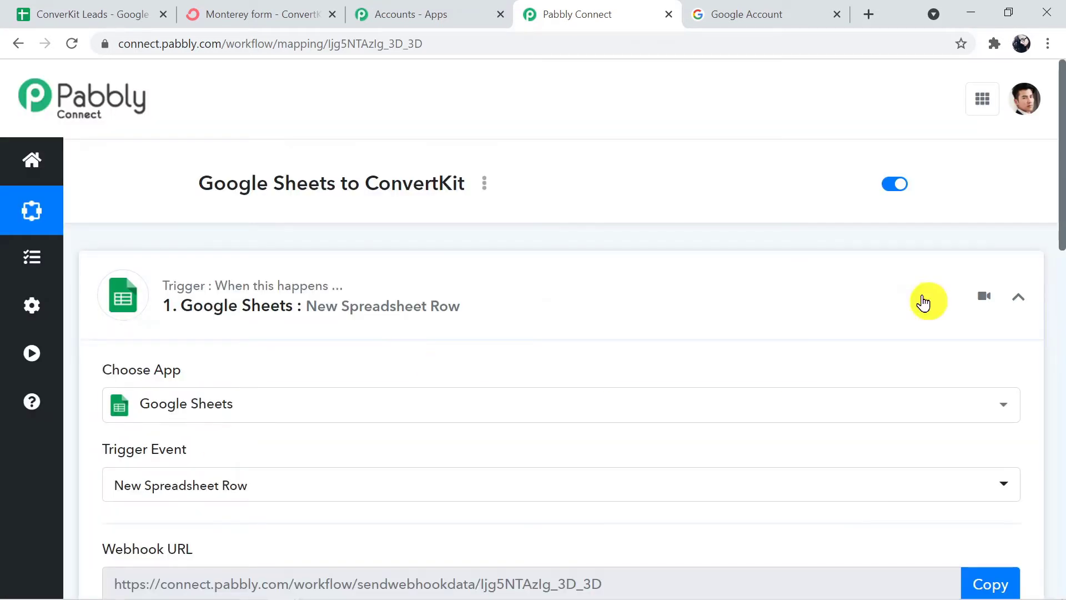
left_click_drag(1059, 196, 1056, 281)
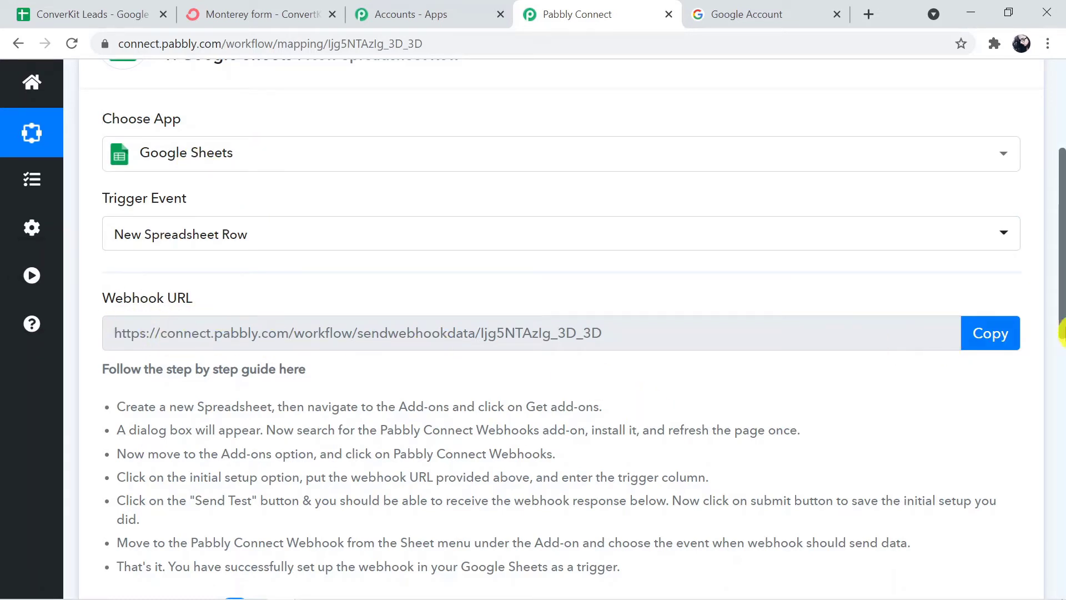
left_click_drag(1060, 325, 1061, 374)
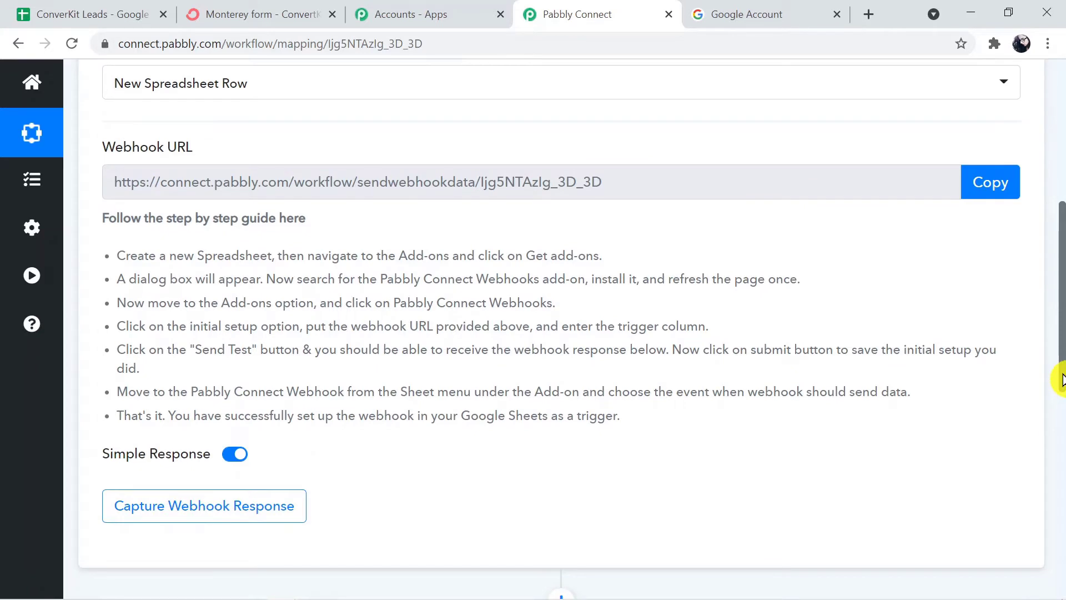
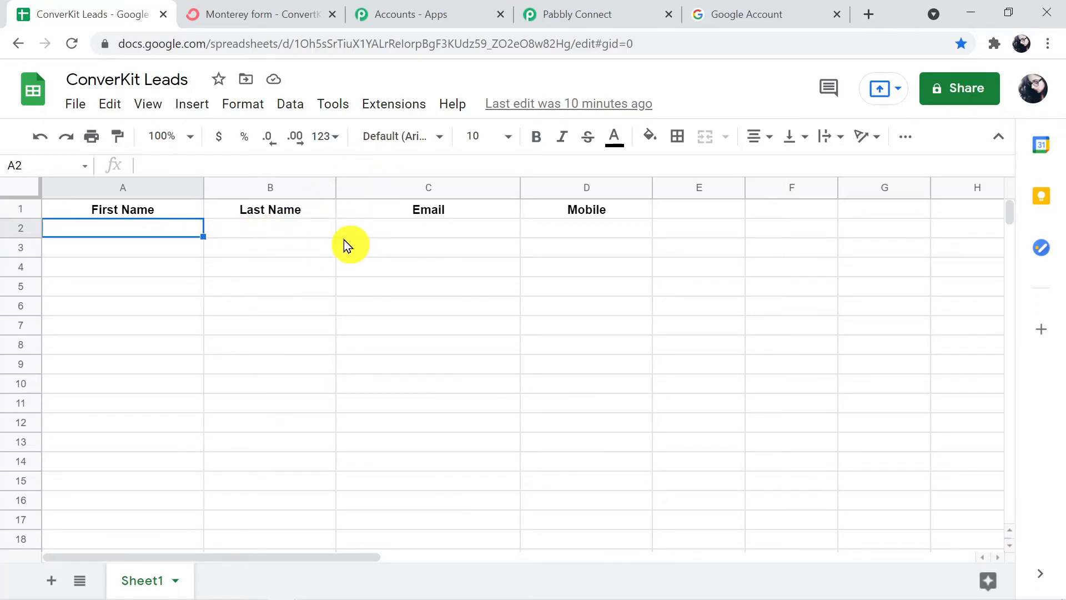
Review the New Spreadsheet Row trigger's webhook URL and step-by-step setup guide.
left_click(570, 12)
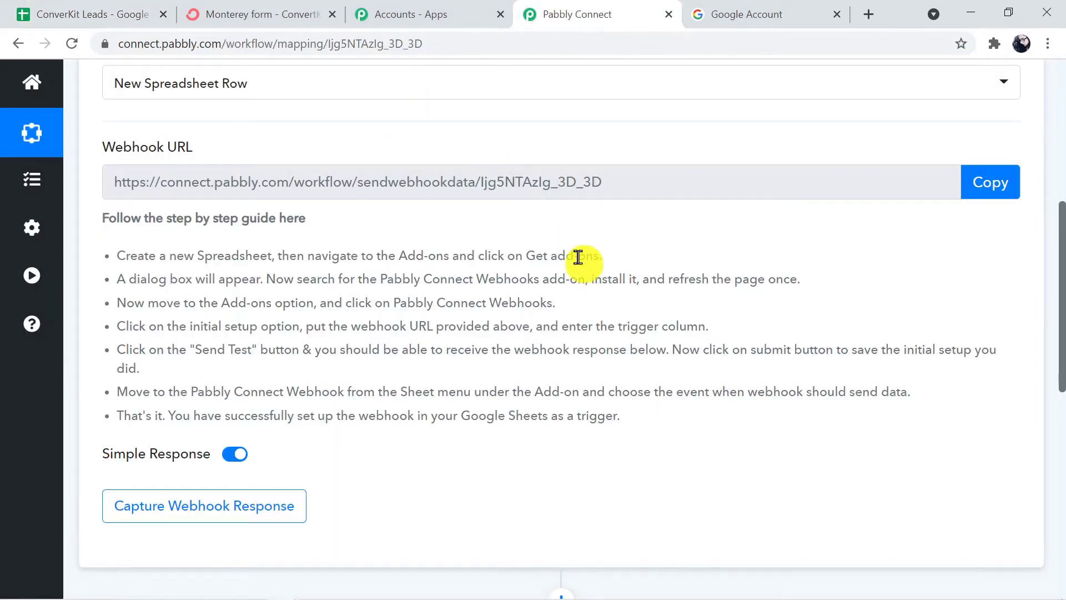
left_click_drag(1060, 369, 1060, 321)
left_click_drag(124, 389, 106, 159)
left_click(383, 336)
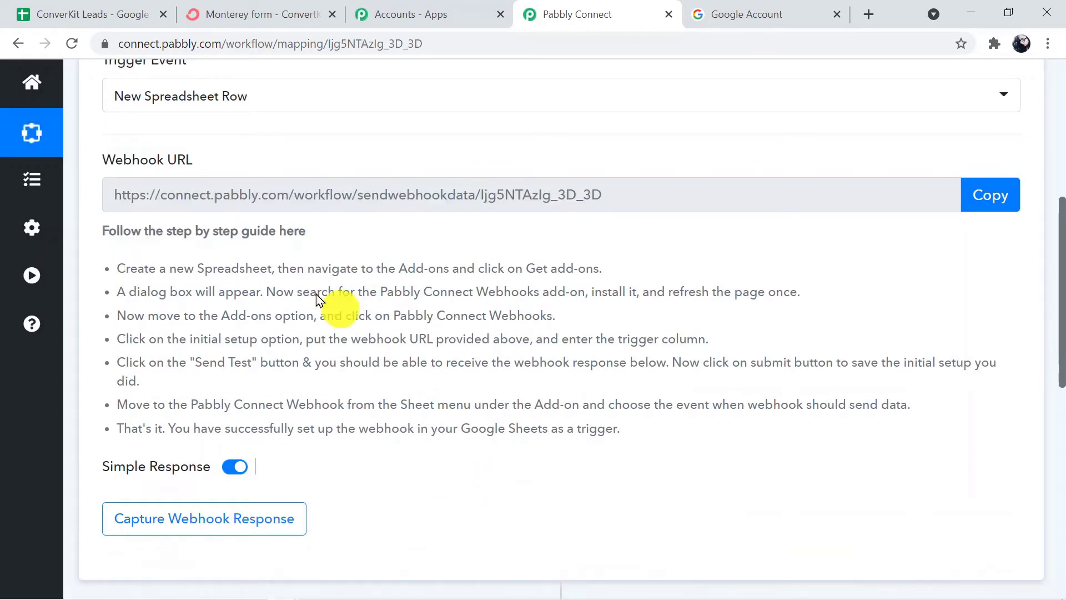
left_click(95, 10)
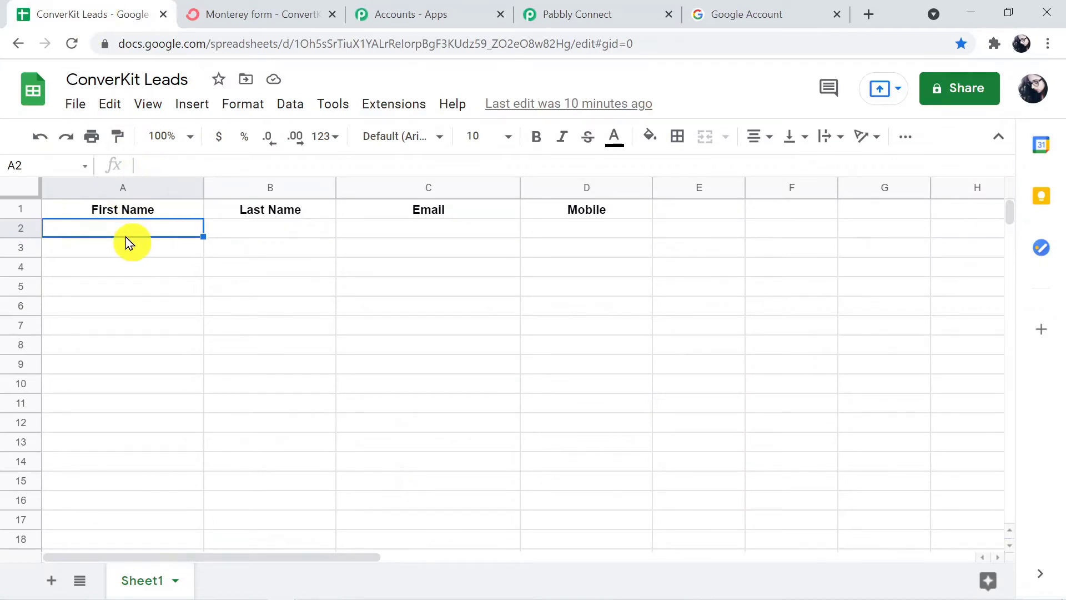
Enter a test lead's first name, last name, email and mobile number into A2–D2.
key("Tab")
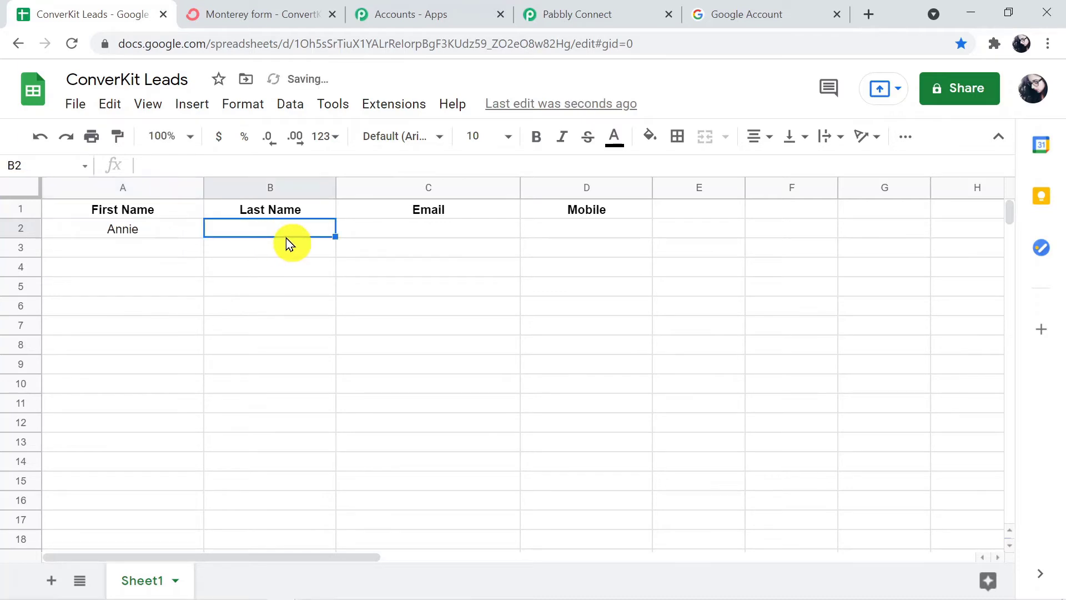
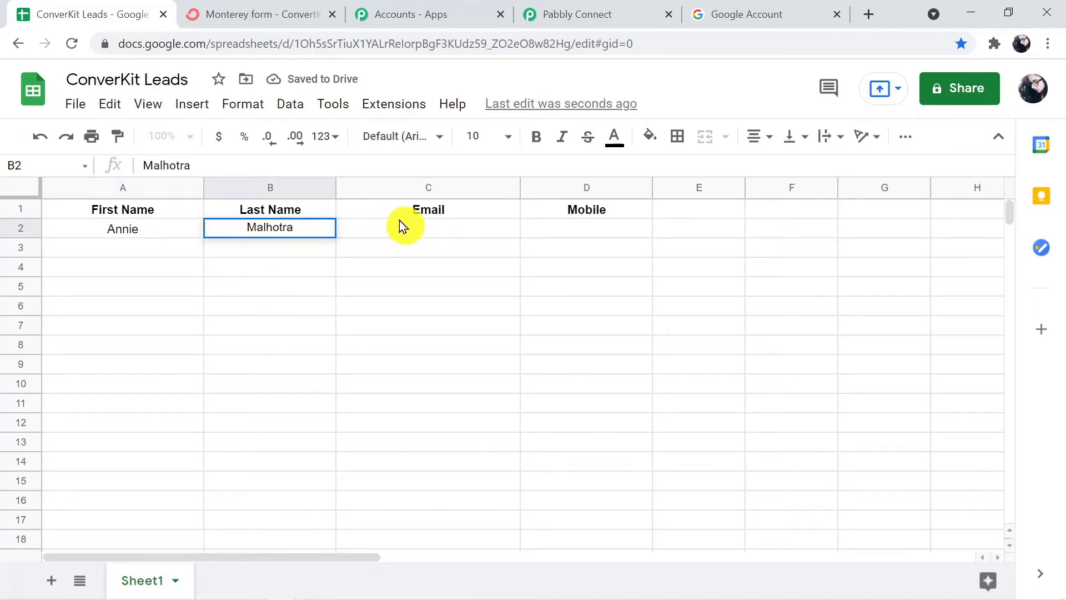
left_click(400, 229)
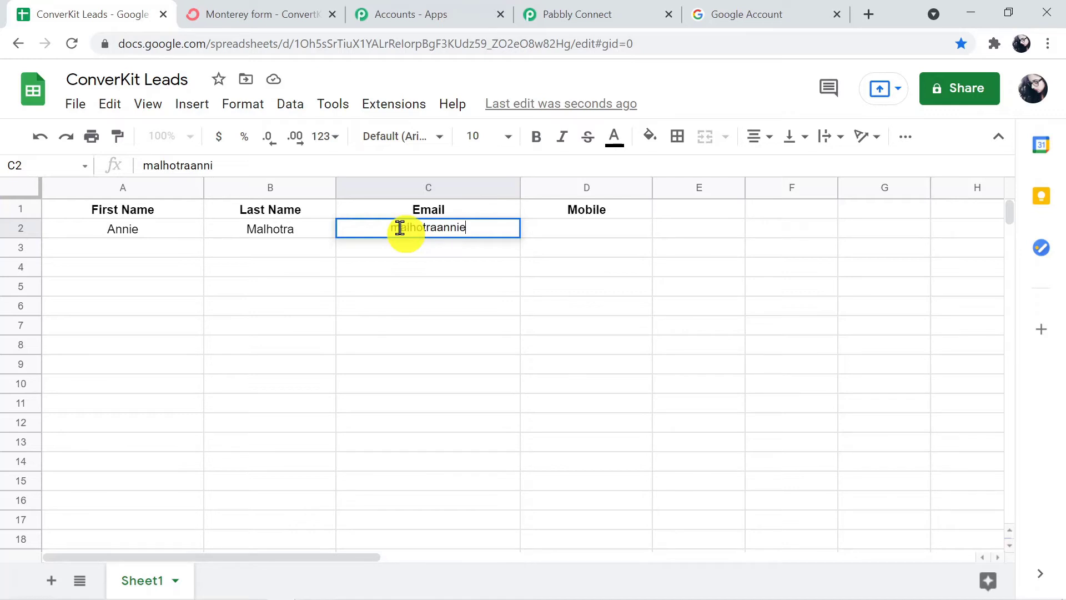
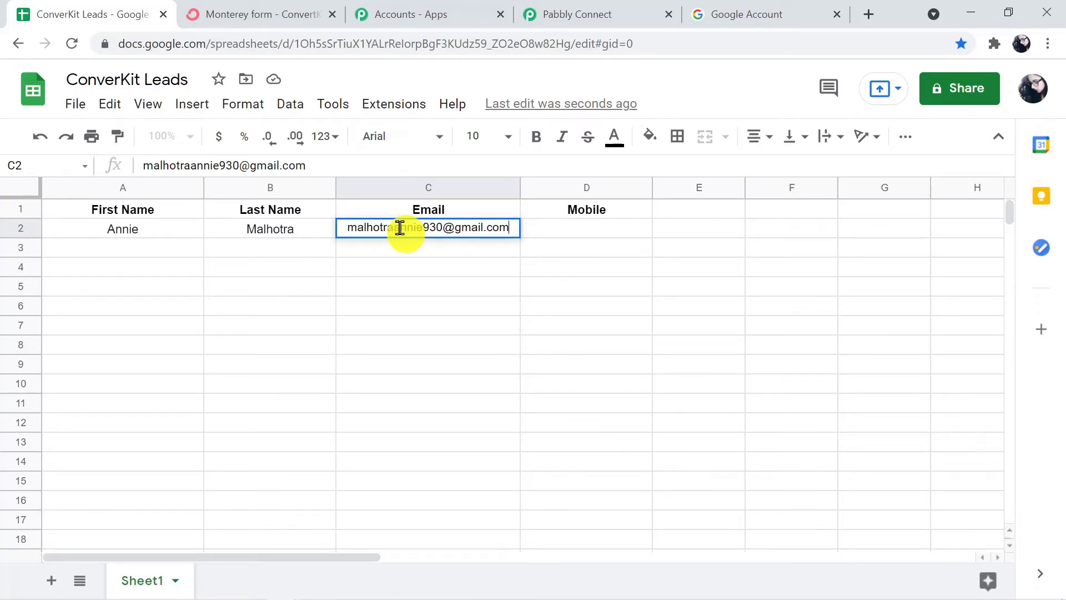
left_click(600, 227)
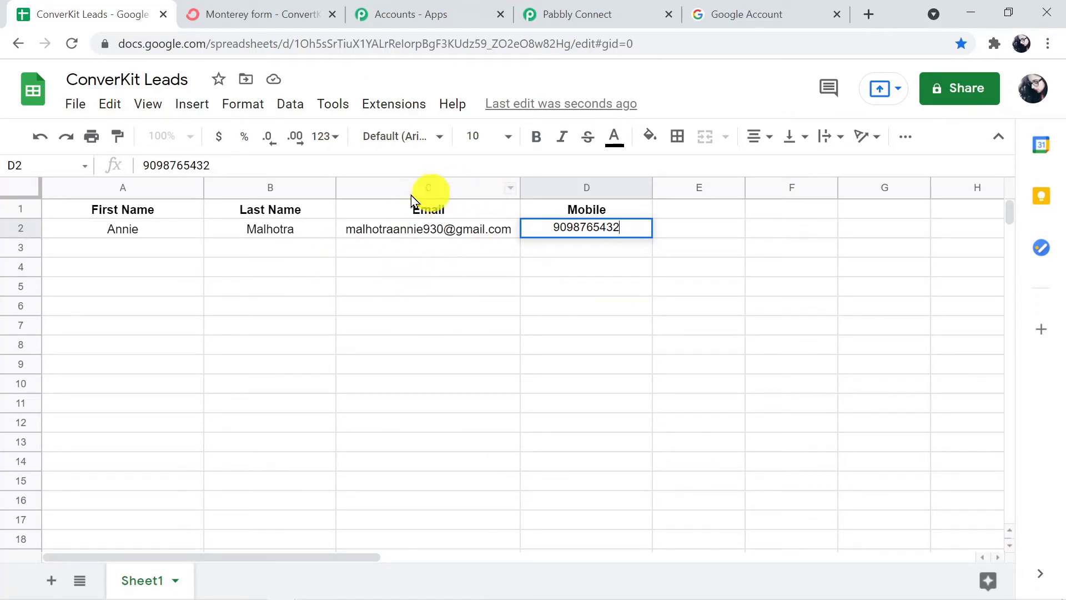
left_click(409, 102)
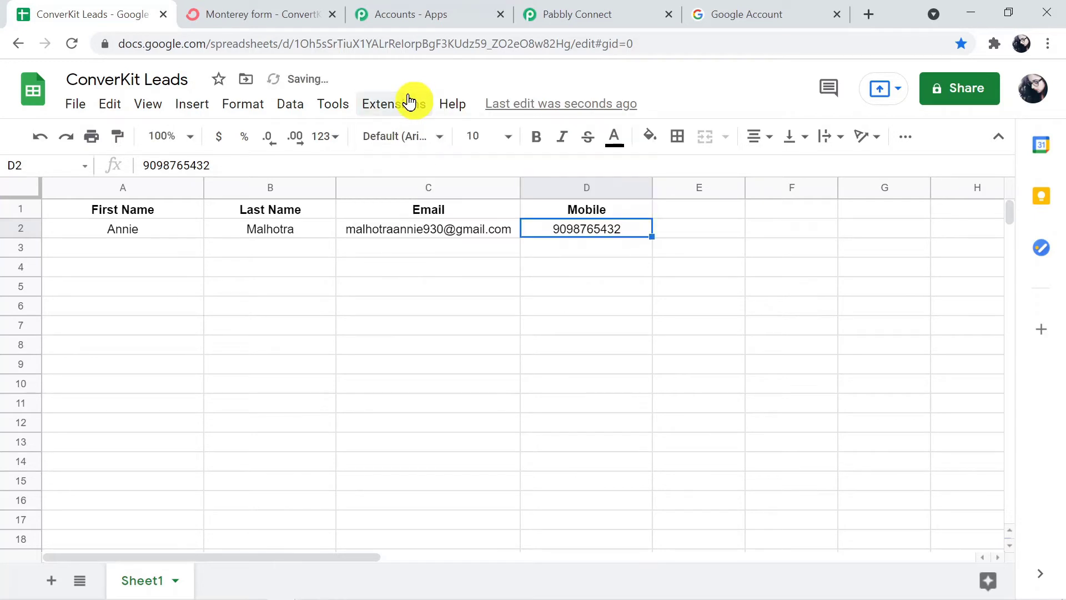
left_click(403, 104)
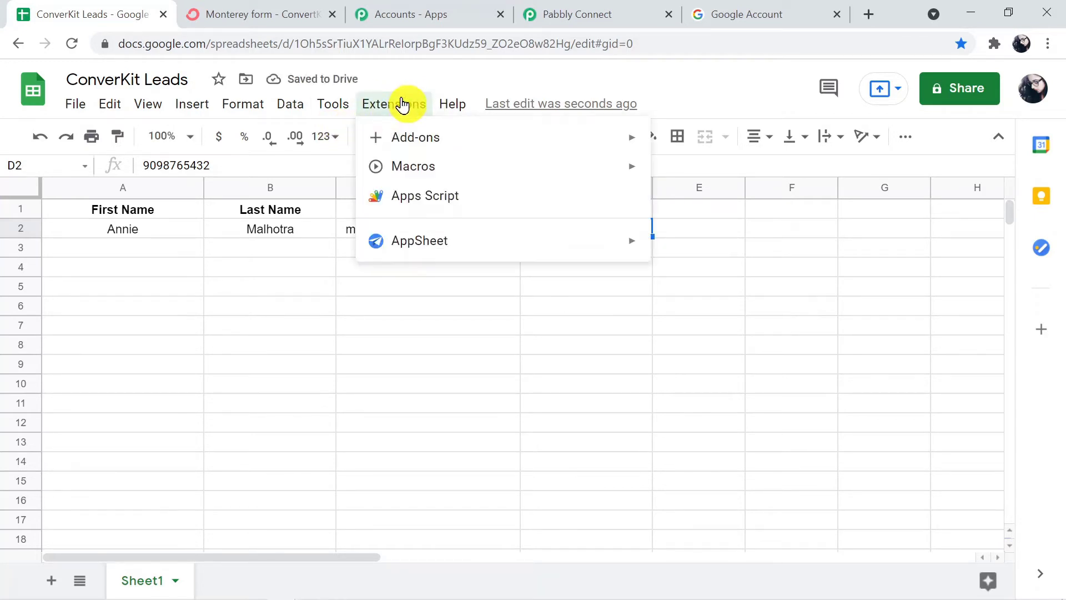
mouse_move(383, 139)
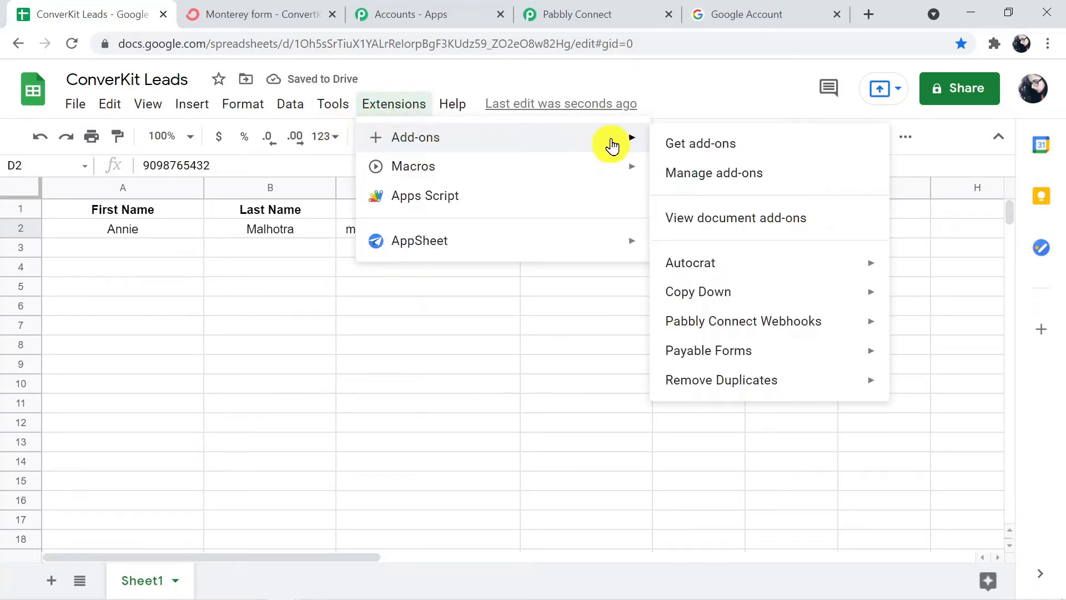
left_click(701, 142)
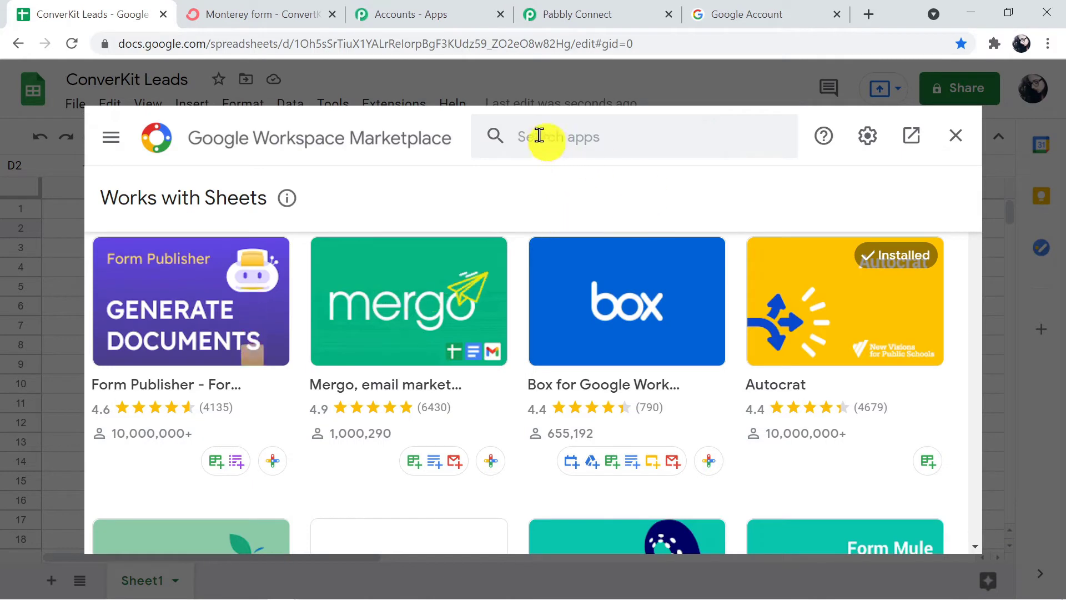
left_click(537, 134)
type("pa")
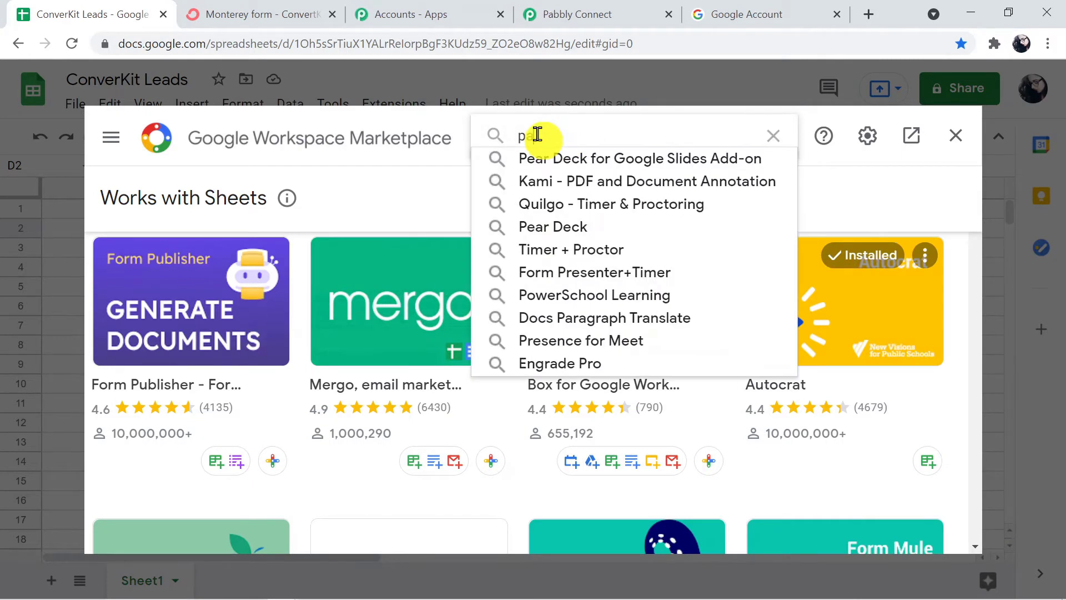
type("bb")
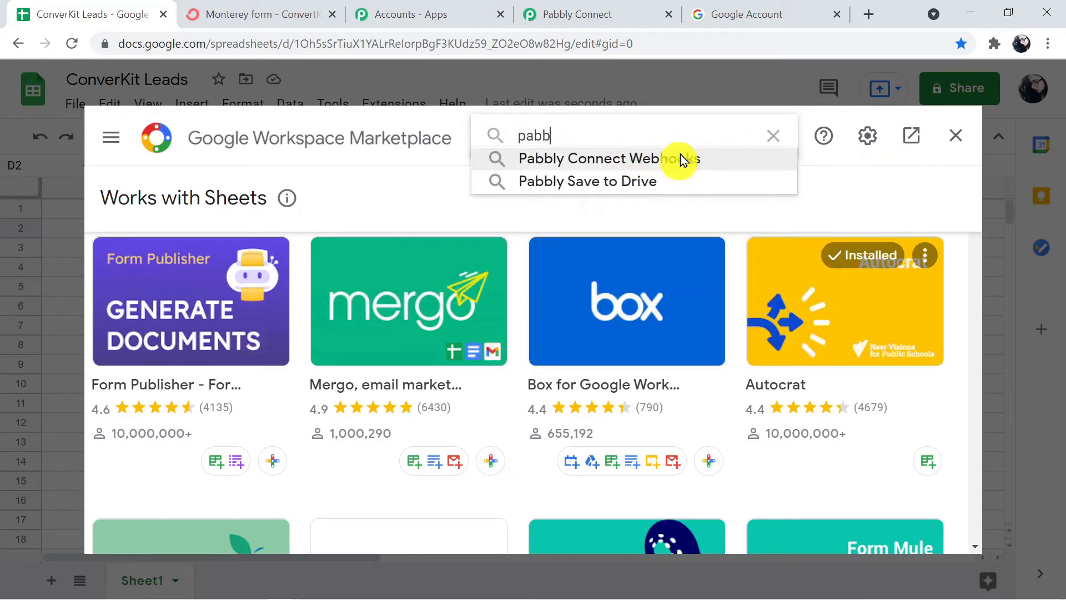
left_click(691, 157)
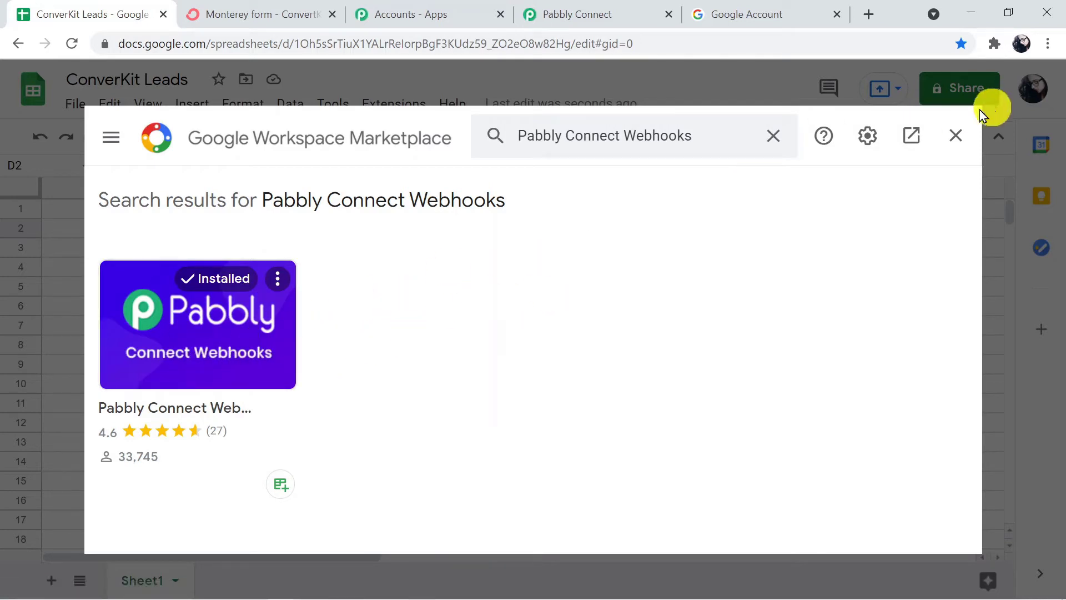
left_click(955, 136)
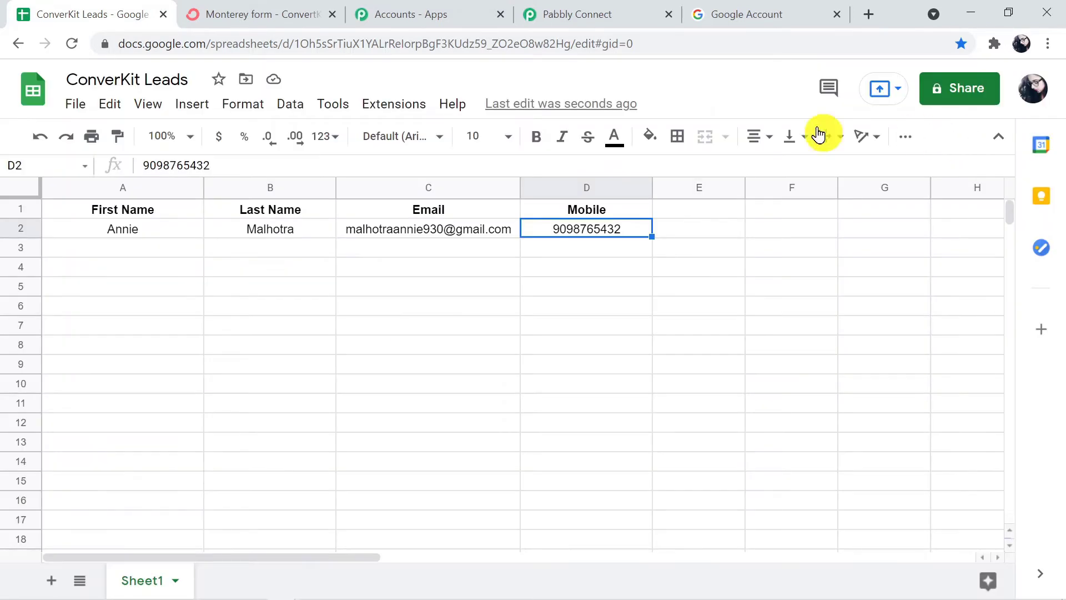
Reload the ConverKit Leads spreadsheet page.
left_click(642, 47)
key("ctrl+a")
key("Return")
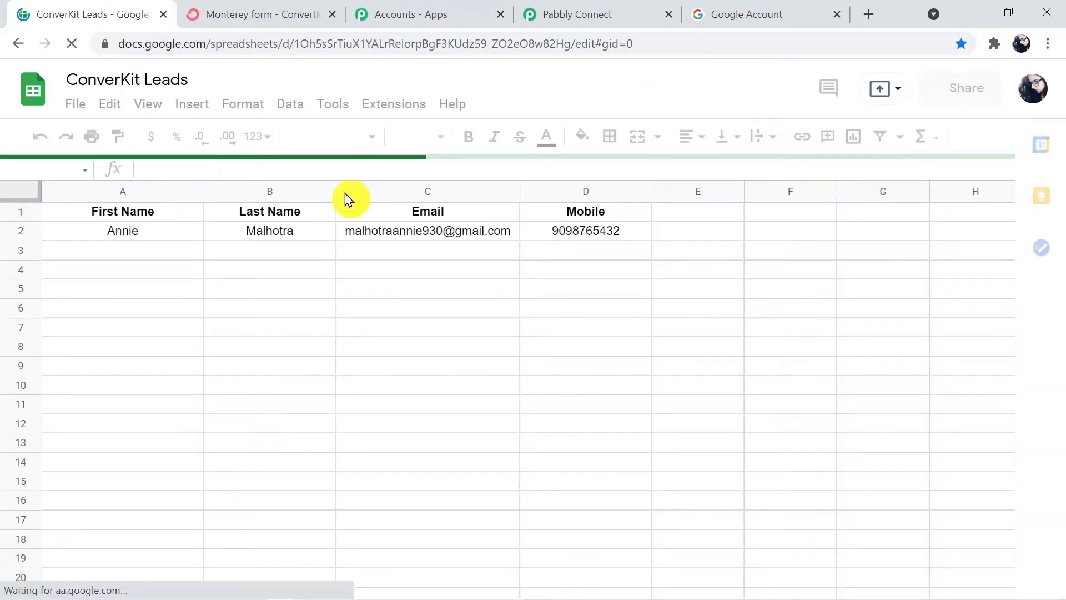
Open the Pabbly Connect Webhooks Initial setup dialog and move it clear of the lead data.
left_click(380, 109)
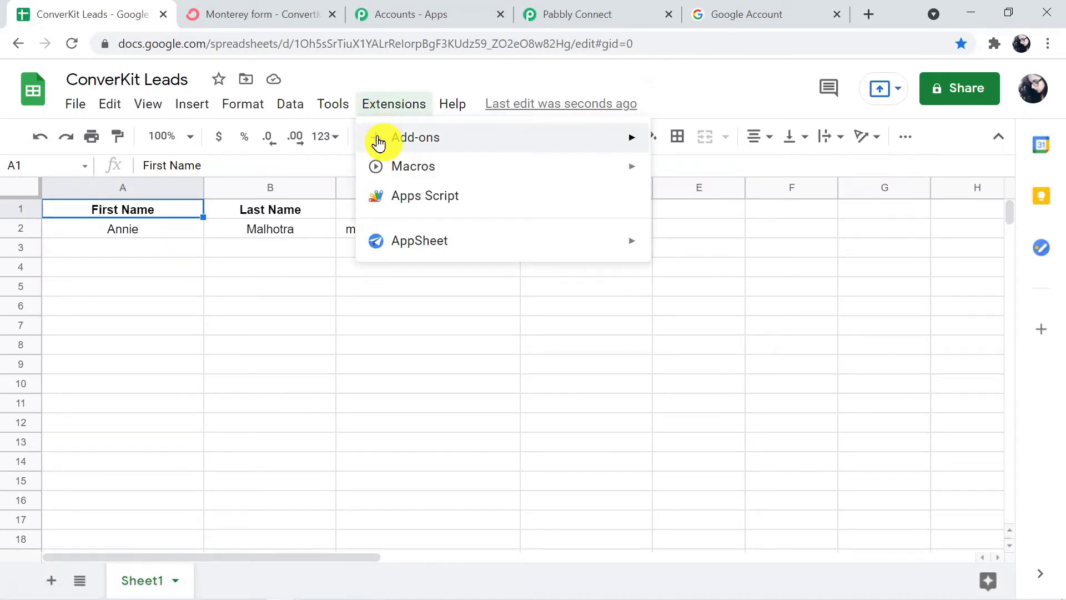
mouse_move(380, 142)
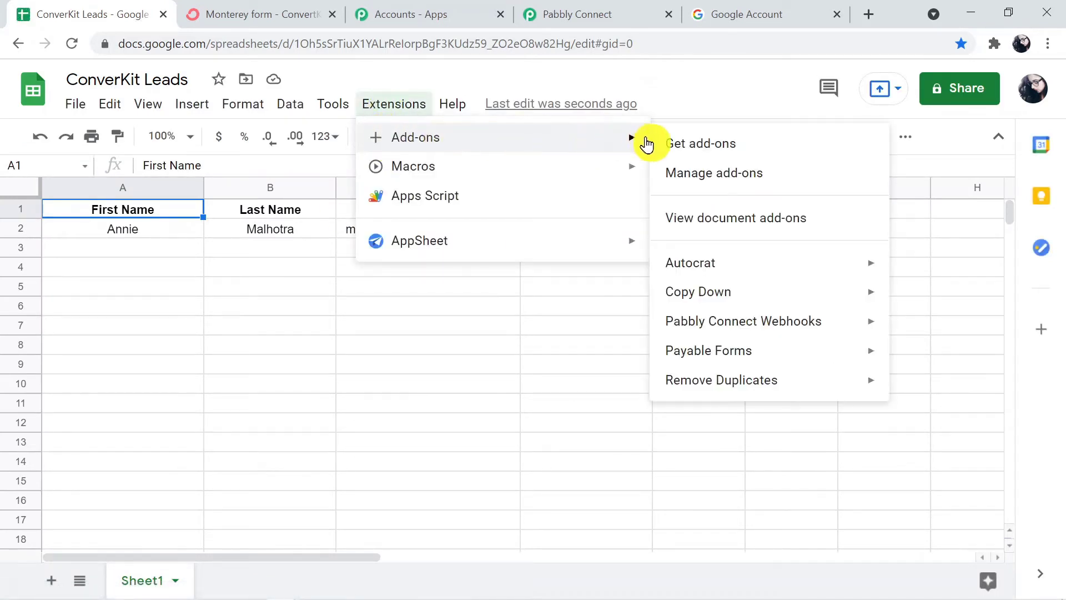
mouse_move(699, 317)
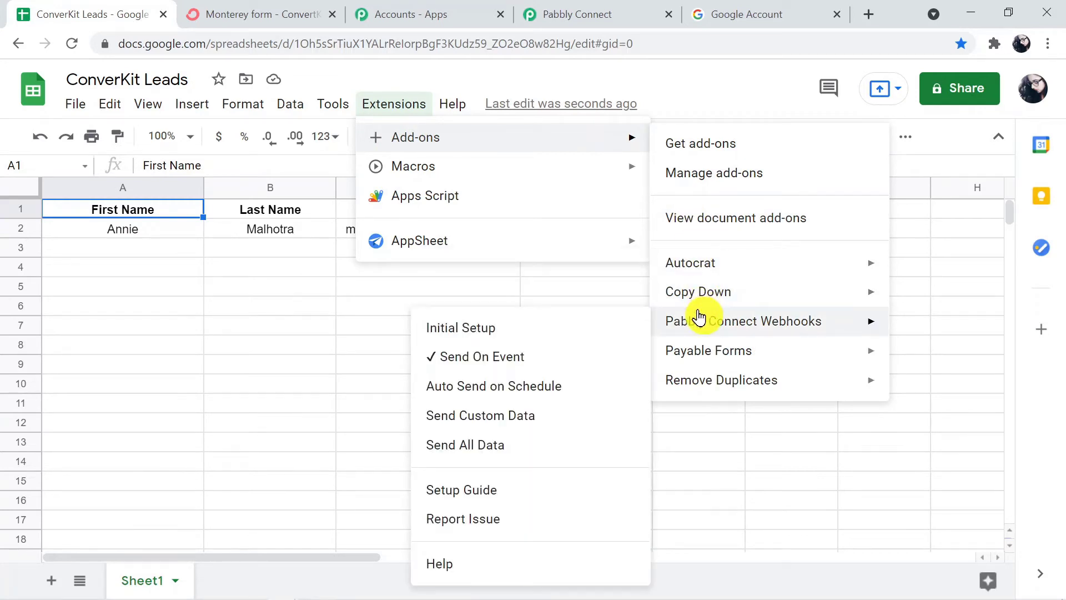
left_click(576, 329)
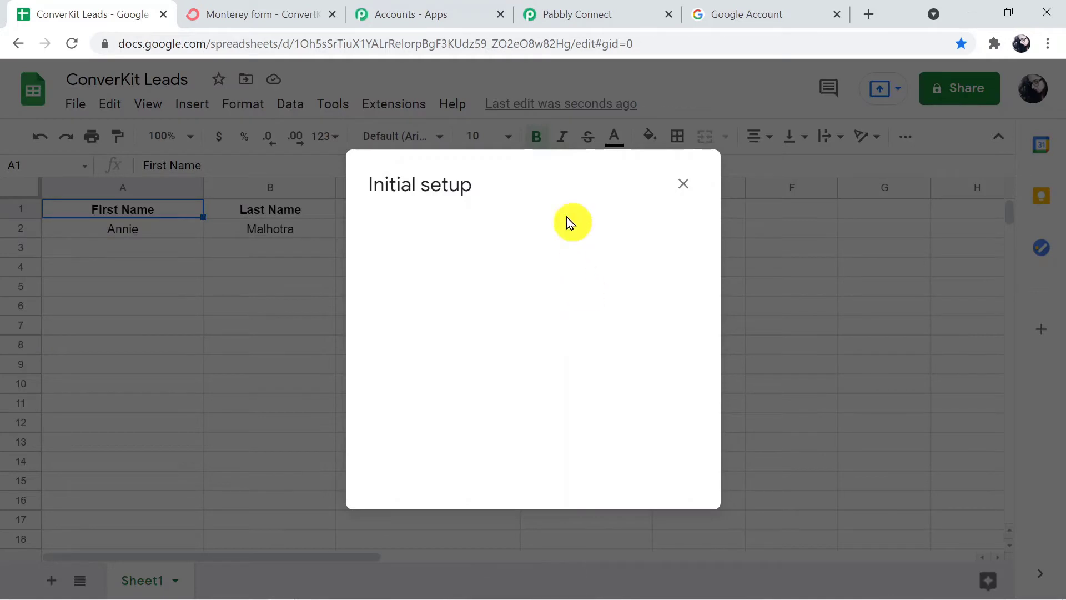
left_click_drag(552, 177, 595, 301)
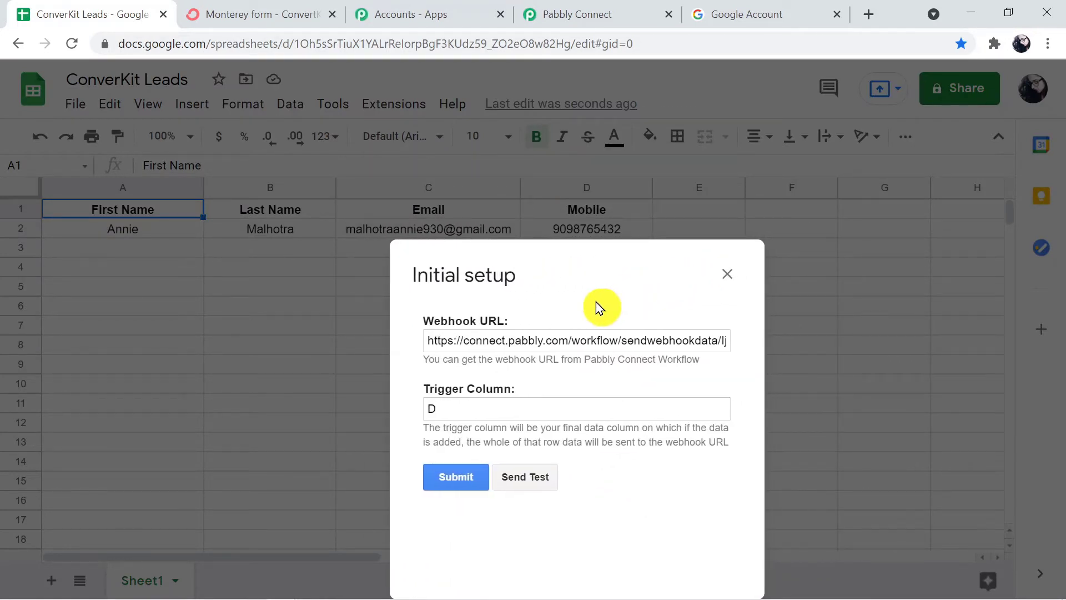
Copy the Pabbly workflow's webhook URL and paste it over the old URL in Initial setup.
left_click(571, 22)
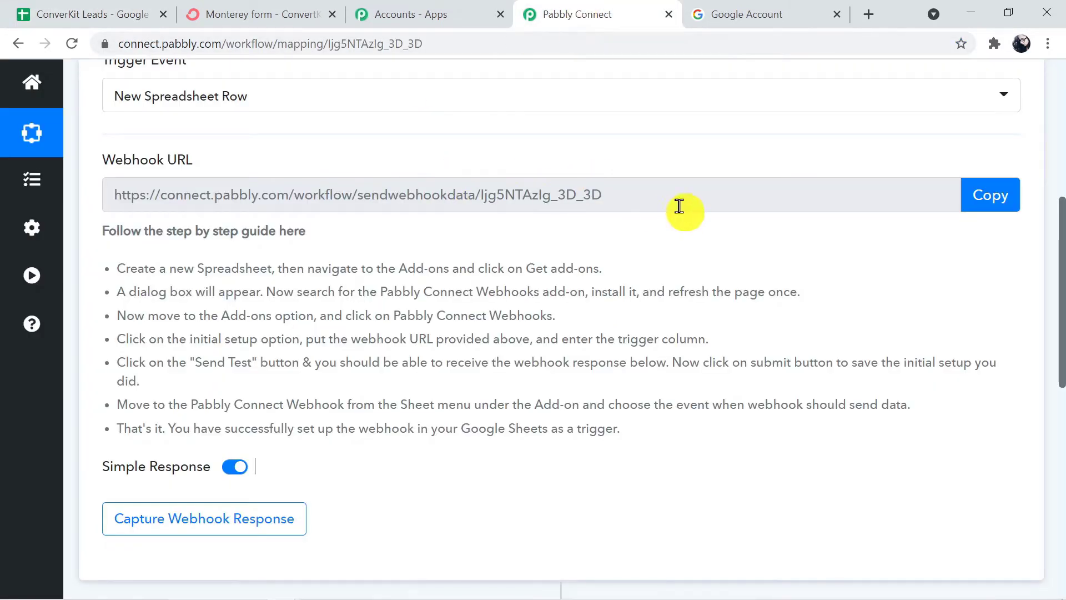
left_click(979, 198)
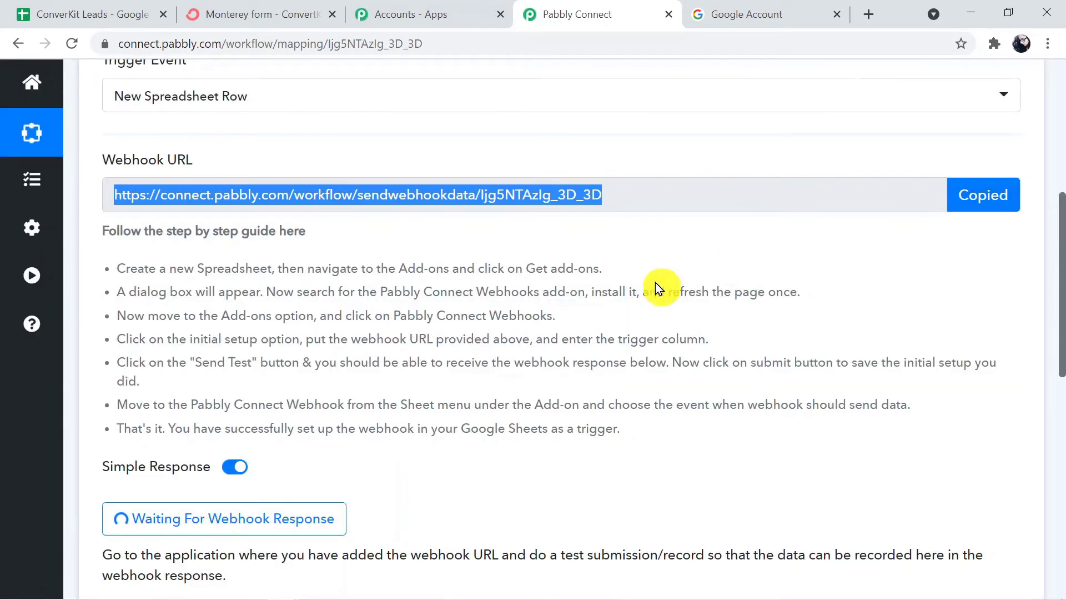
left_click(138, 12)
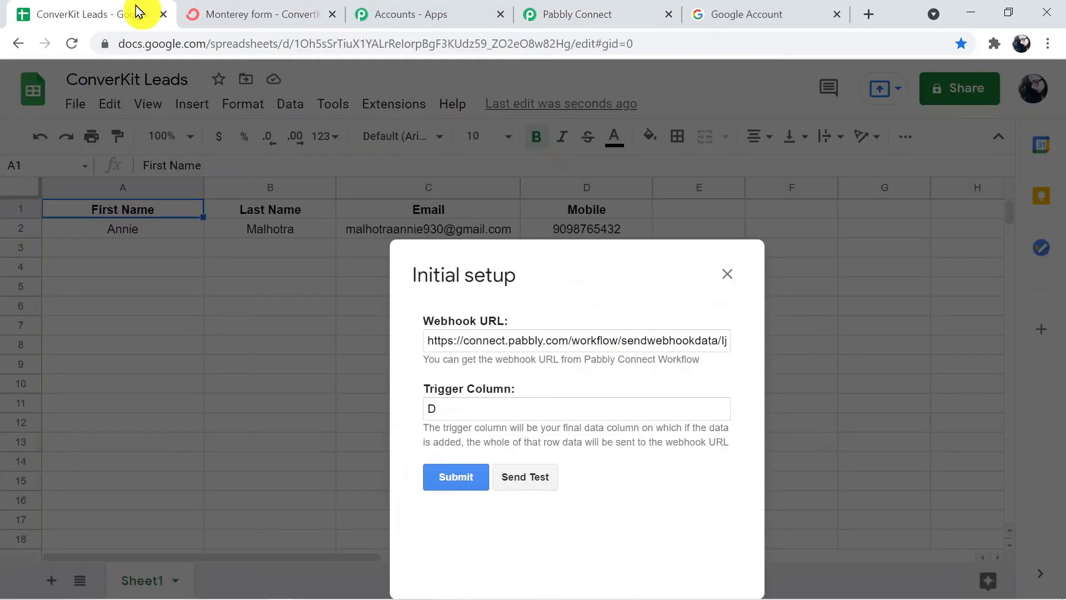
left_click(684, 339)
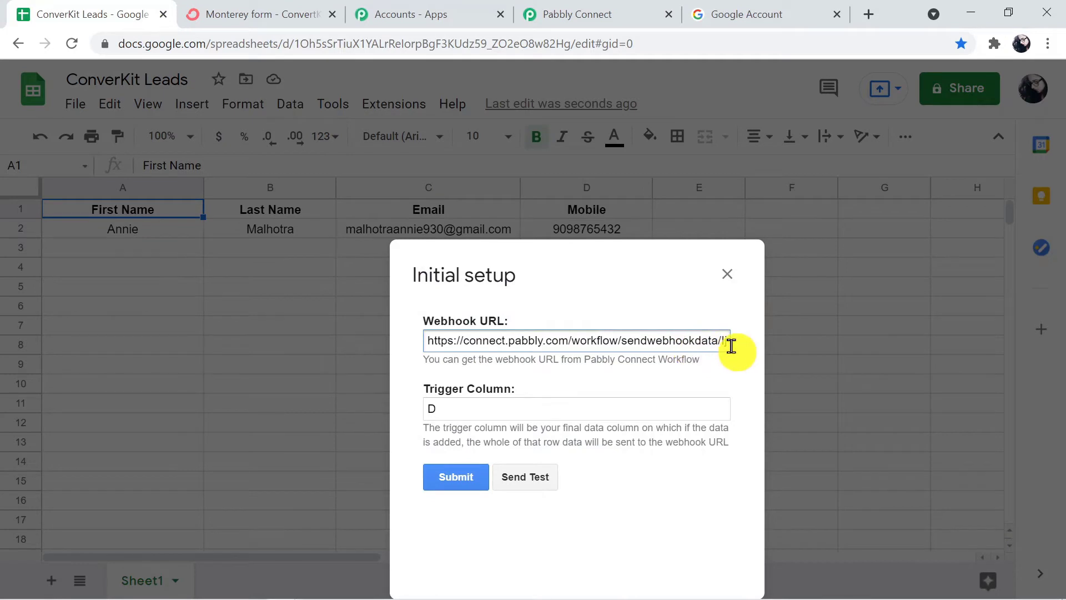
key("End")
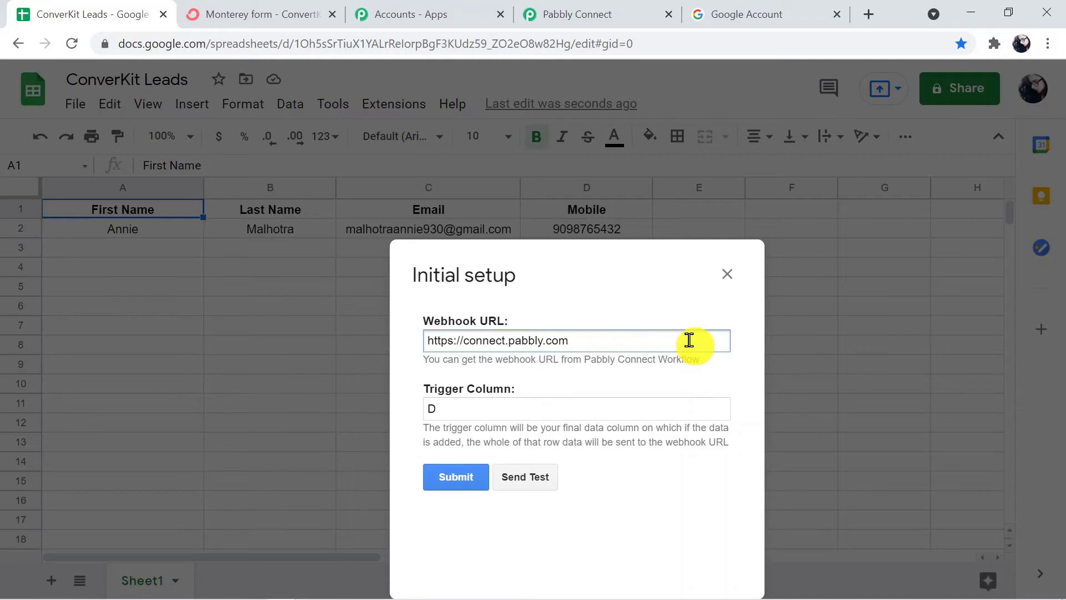
key("BackSpace")
key("BackSpace")
key("BackSpace")
key("BackSpace")
key("BackSpace")
key("BackSpace")
key("BackSpace")
key("BackSpace")
key("BackSpace")
key("BackSpace")
key("BackSpace")
key("BackSpace")
key("BackSpace")
key("BackSpace")
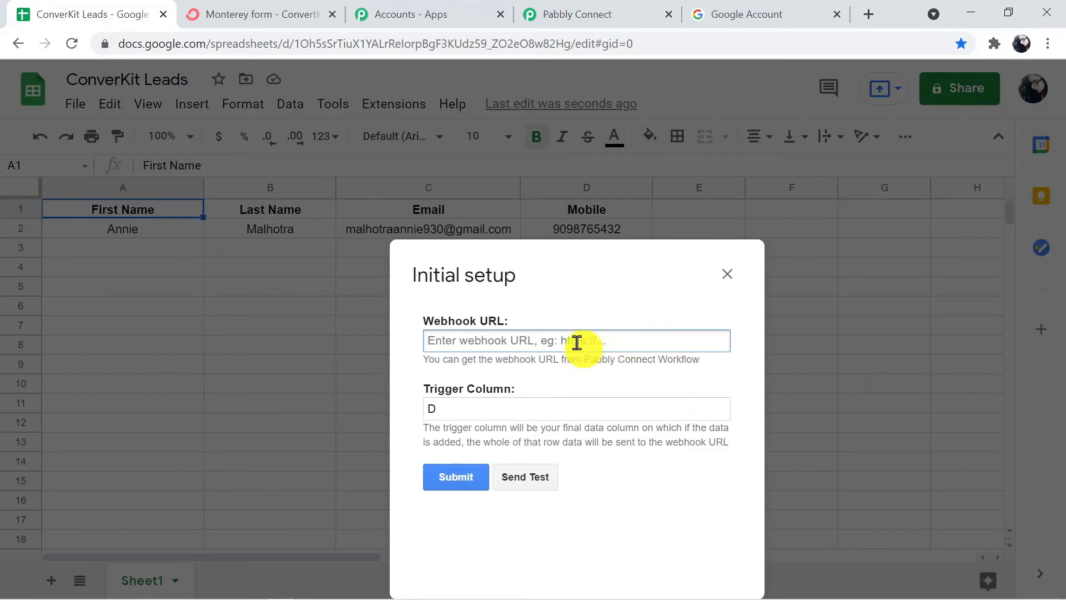
key("ctrl+v")
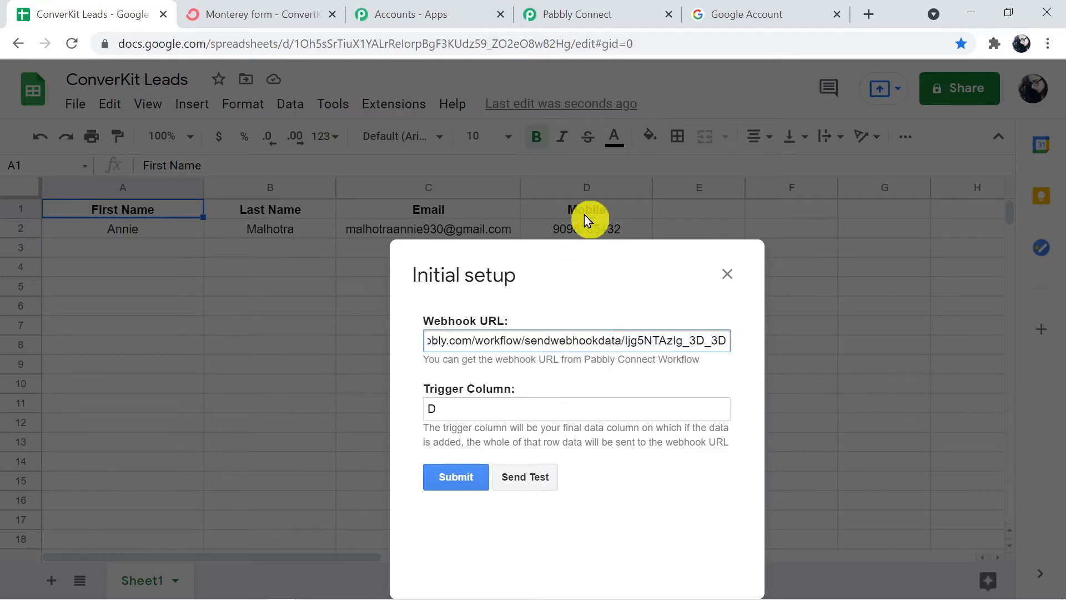
left_click(567, 22)
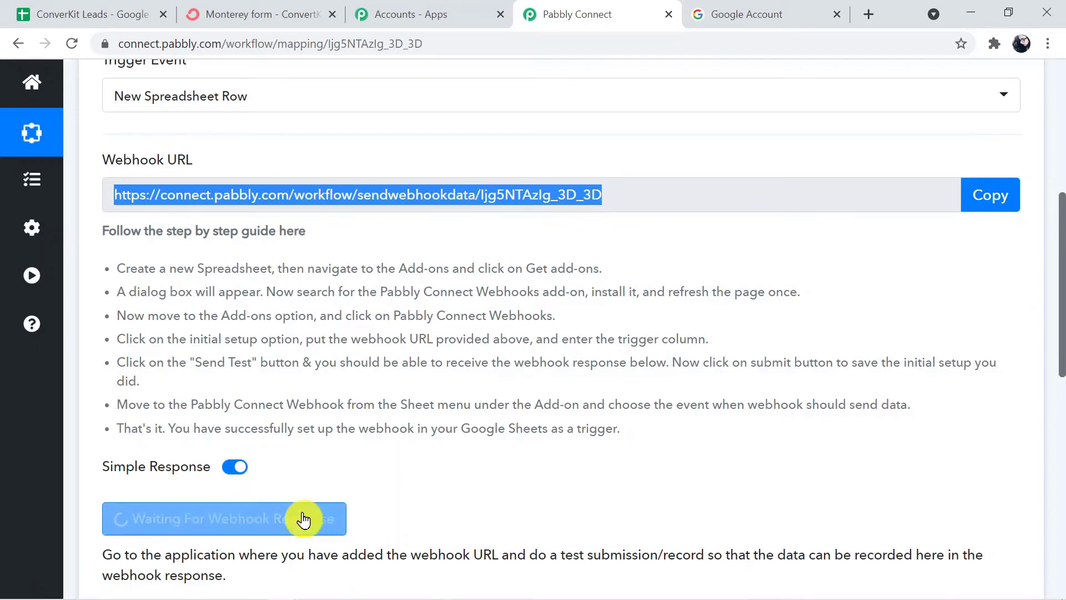
Start capturing the webhook response in Pabbly and send the test row from Initial setup.
left_click(263, 512)
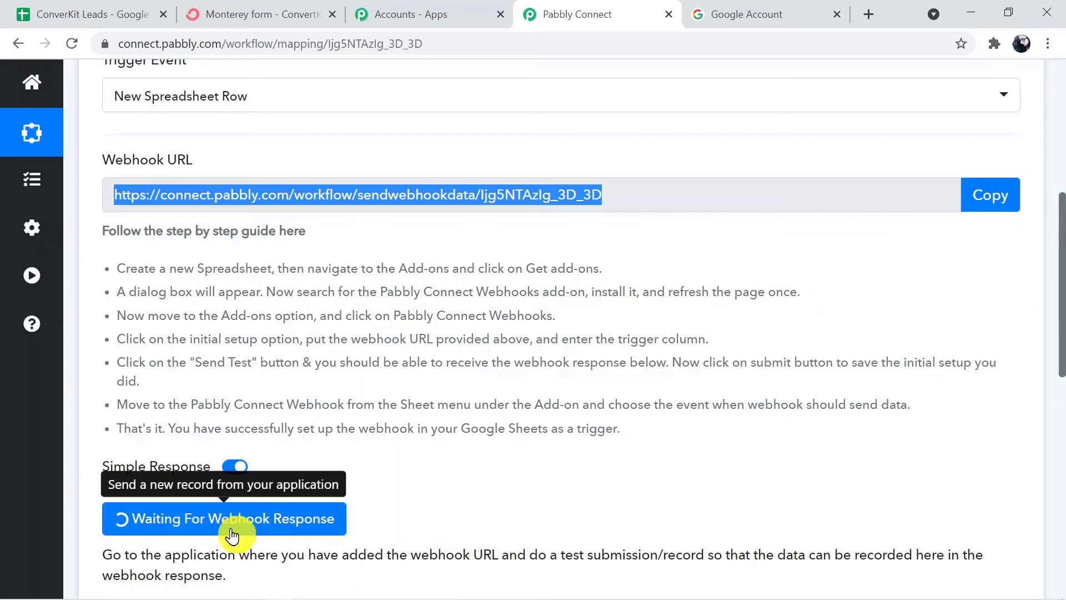
left_click(82, 8)
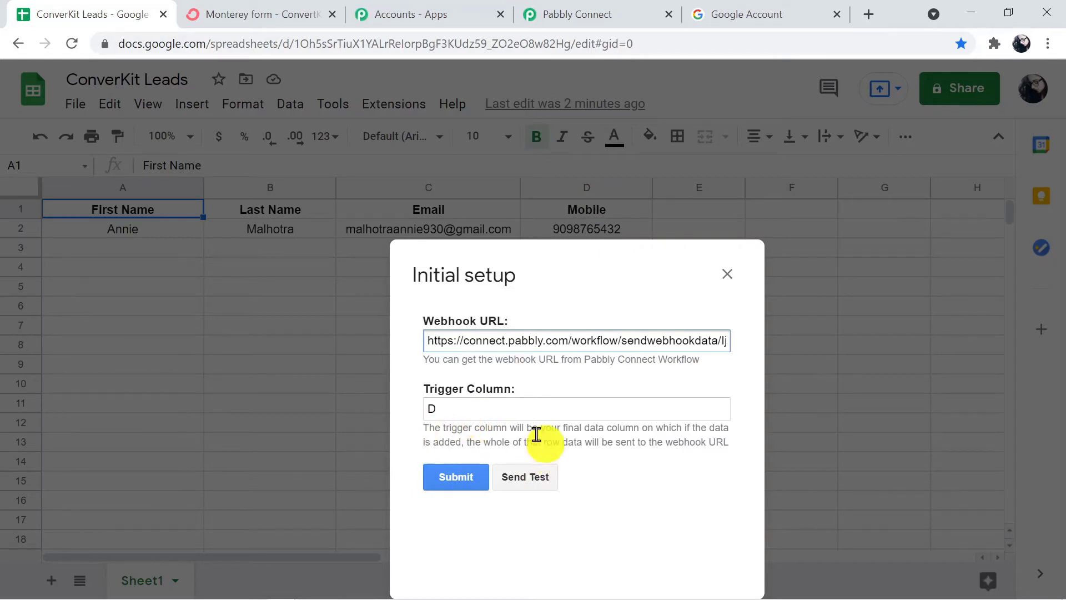
left_click(533, 478)
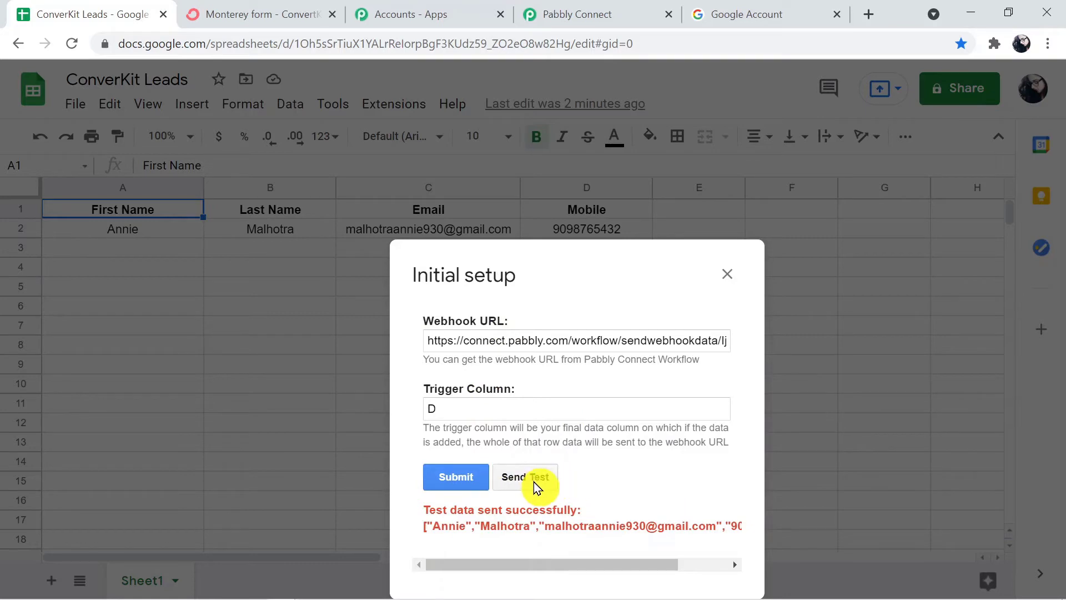
left_click(602, 15)
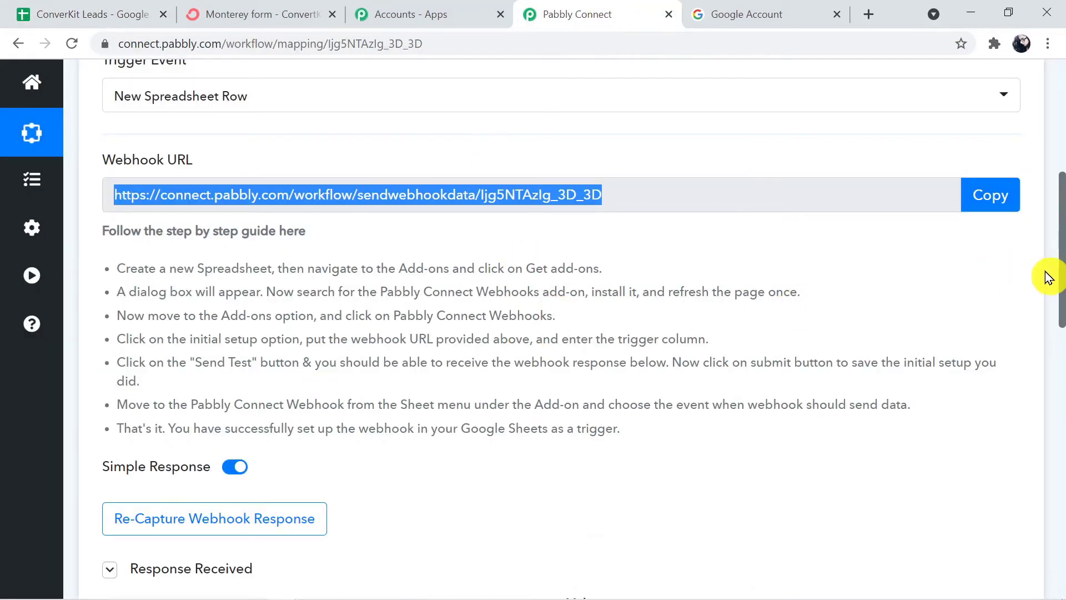
Submit the Initial setup and check the webhook add-on menu now shows Send On Event.
left_click_drag(1060, 273, 1061, 425)
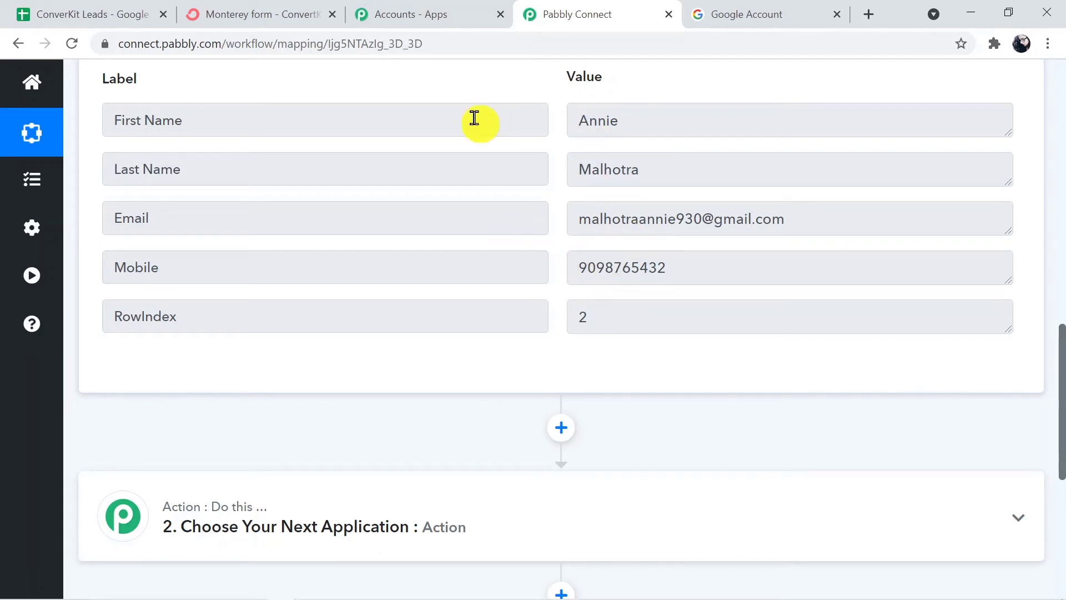
left_click(100, 14)
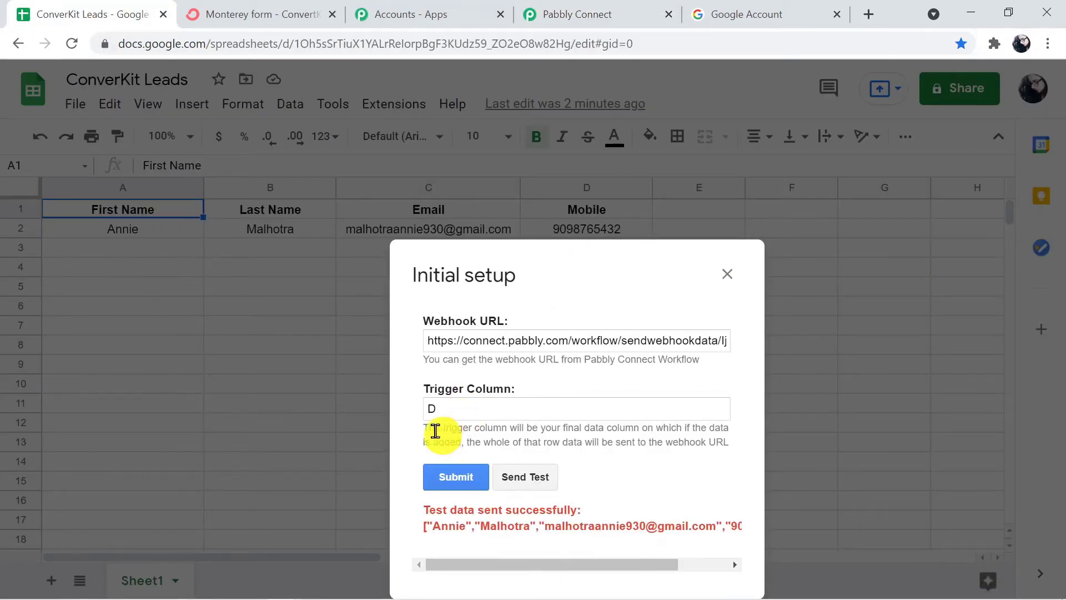
left_click(447, 477)
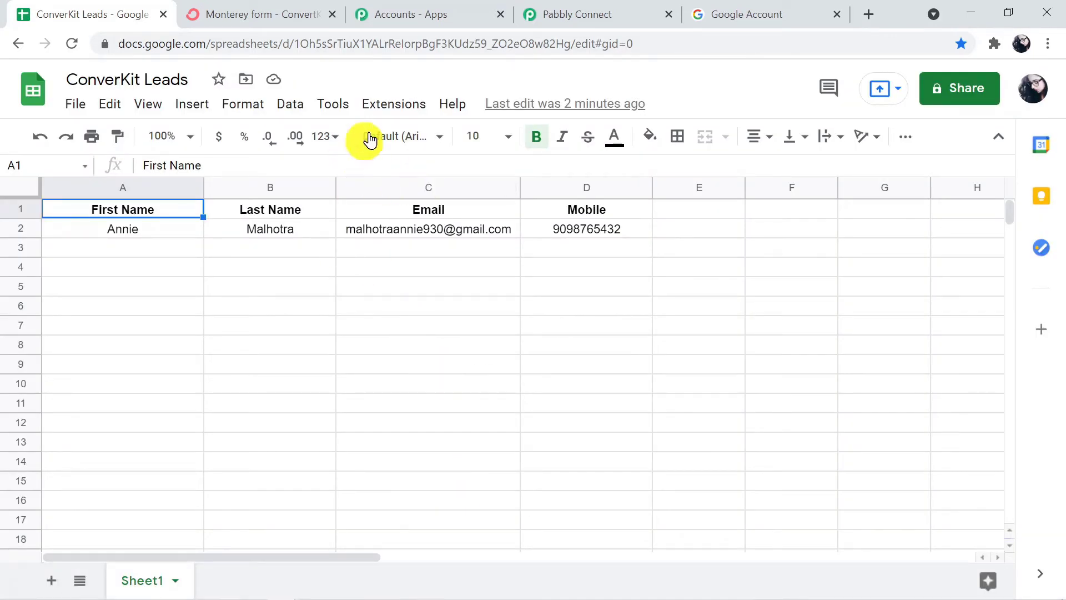
left_click(398, 113)
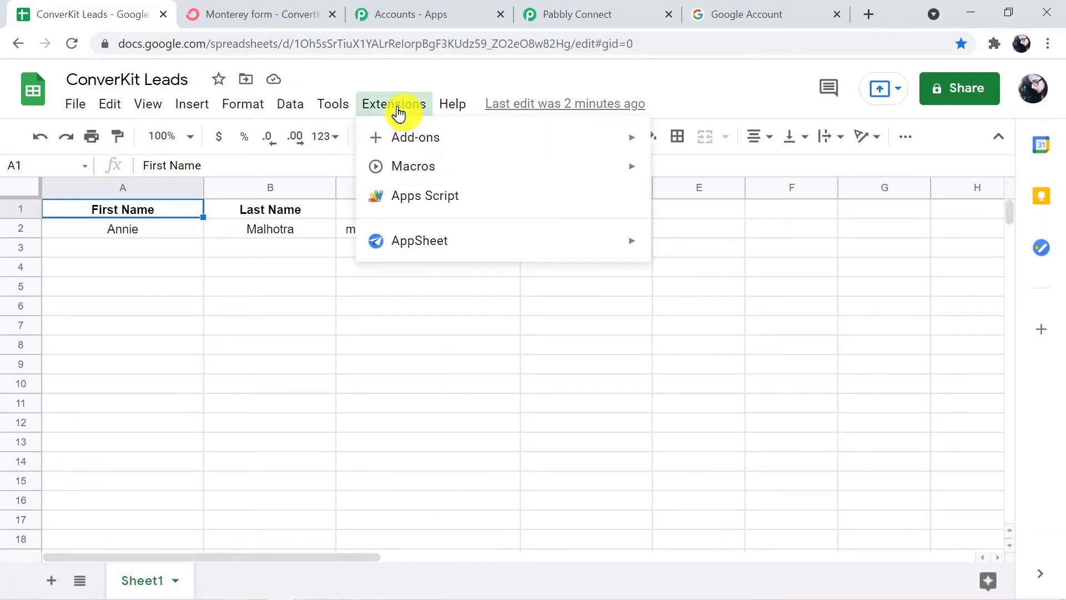
mouse_move(409, 138)
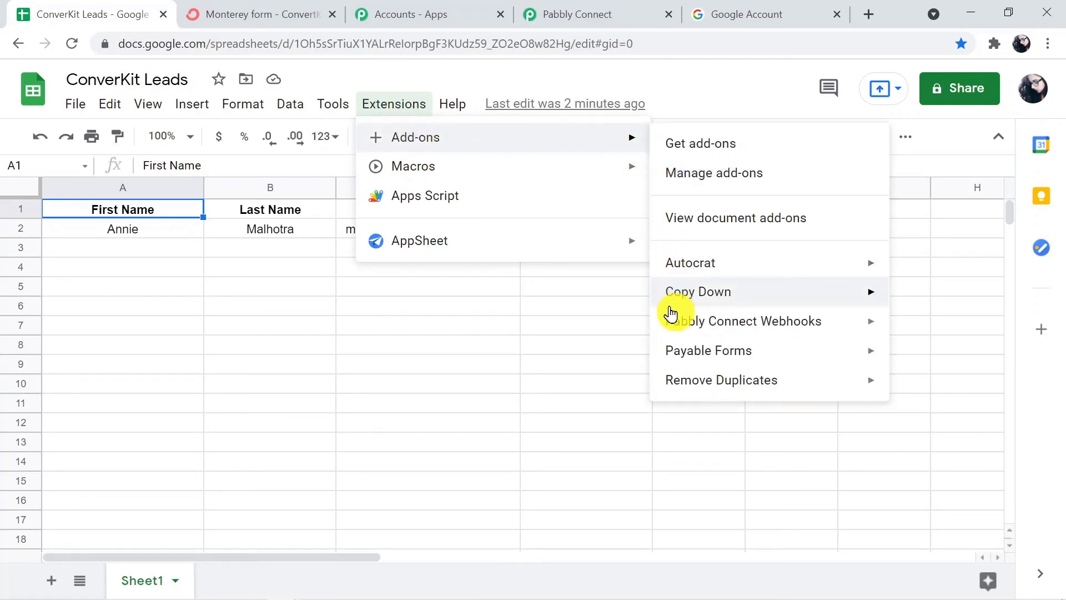
mouse_move(674, 325)
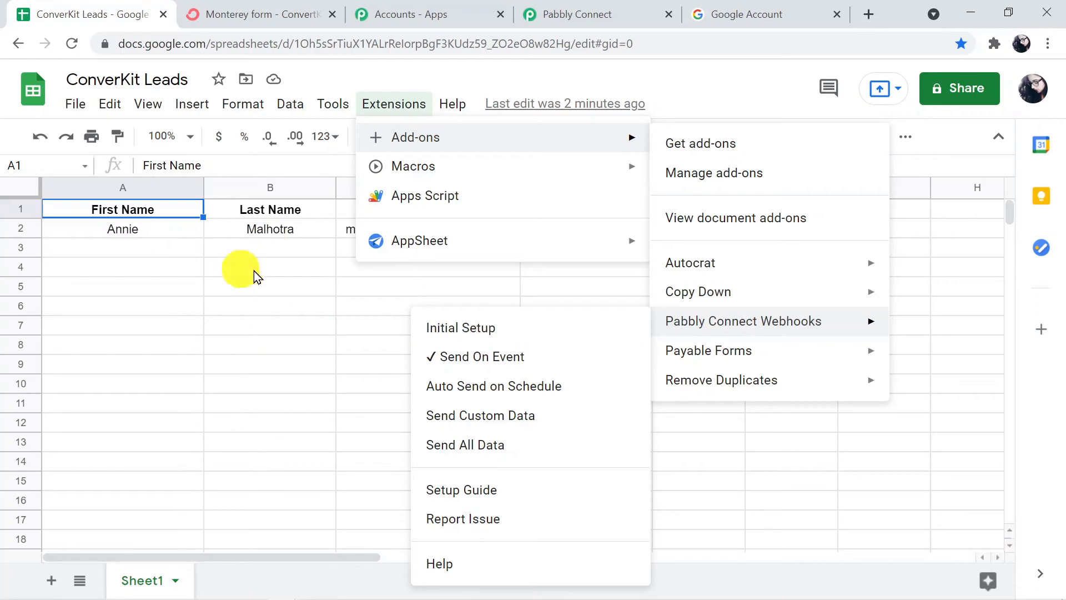
left_click(285, 287)
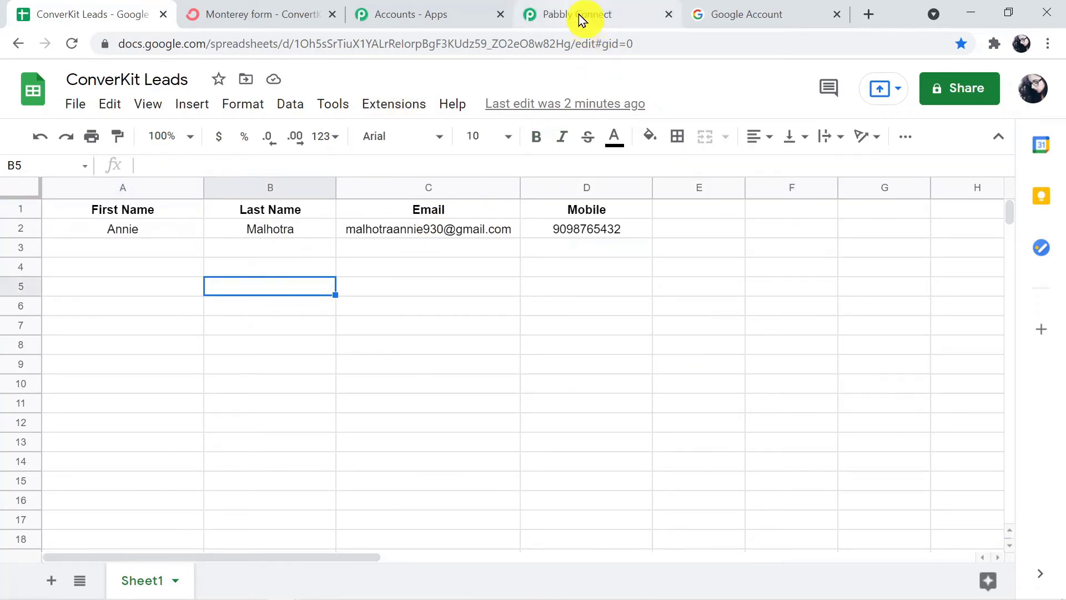
Review the captured response: First Name, Last Name, Email, Mobile and RowIndex 2.
left_click(578, 14)
left_click_drag(1061, 393, 1060, 418)
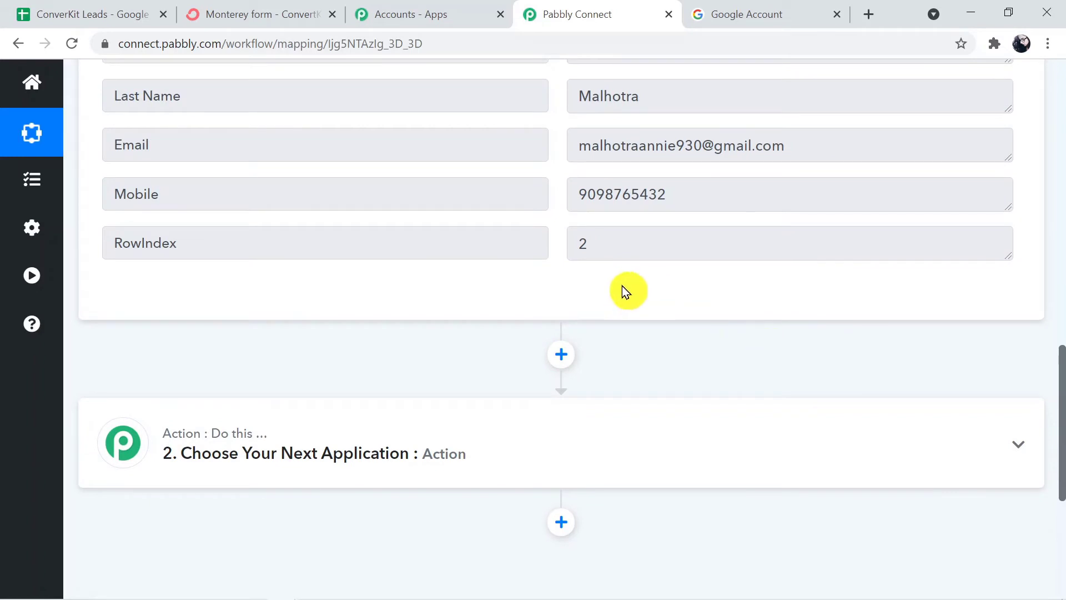
left_click_drag(1059, 419, 1054, 449)
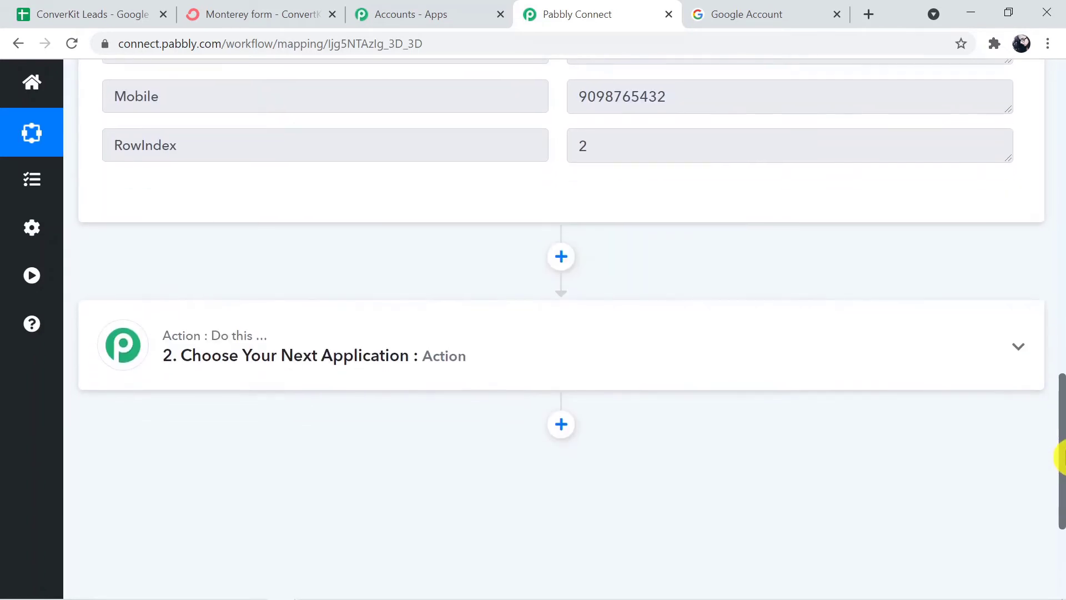
Choose ConvertKit as the action step's app.
left_click(557, 373)
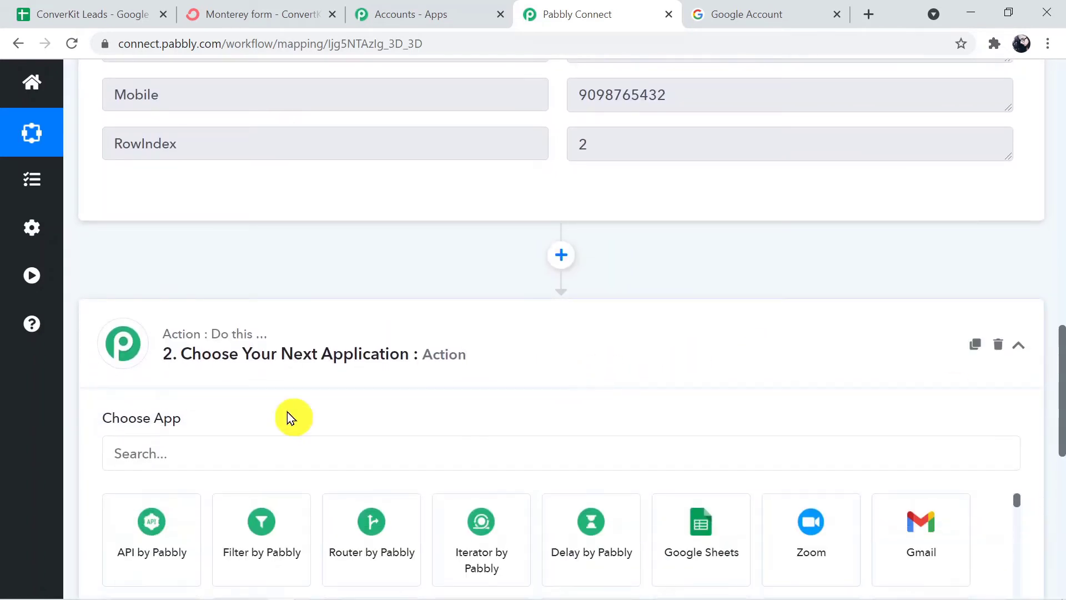
left_click(290, 453)
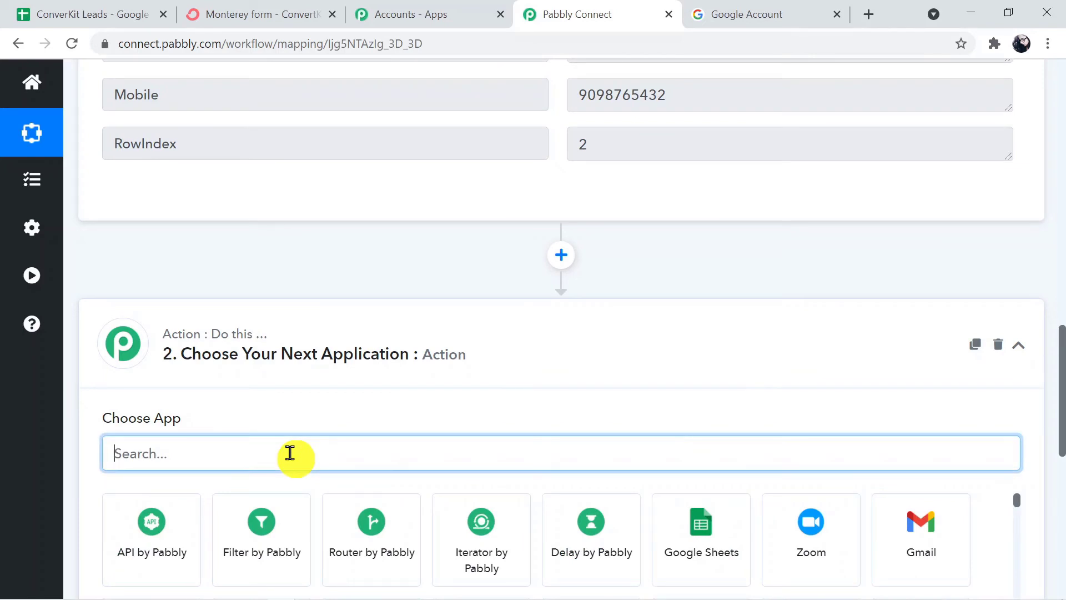
type("Convert")
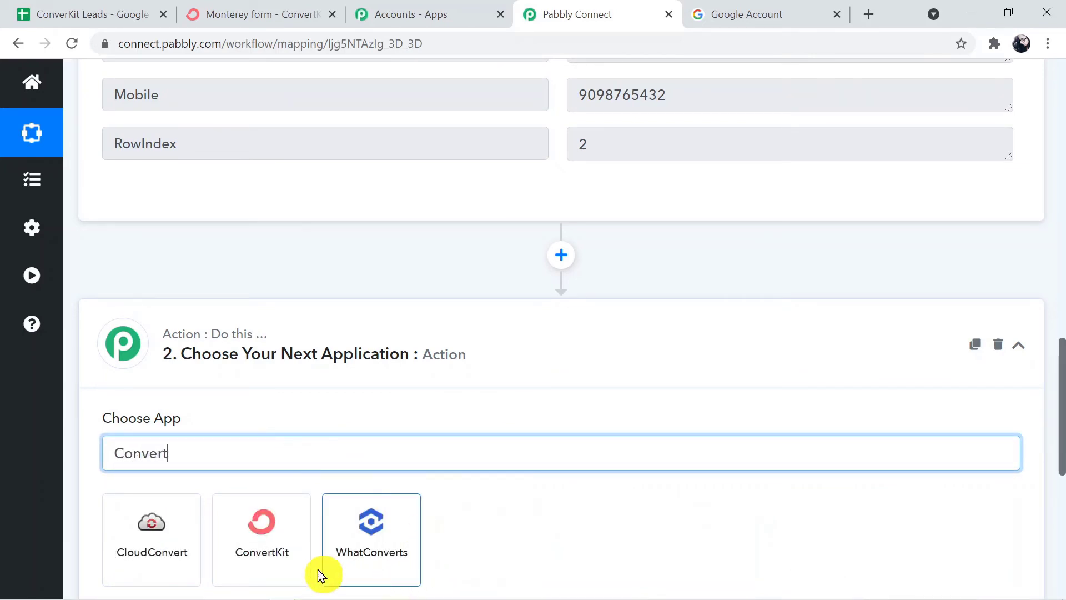
left_click(278, 549)
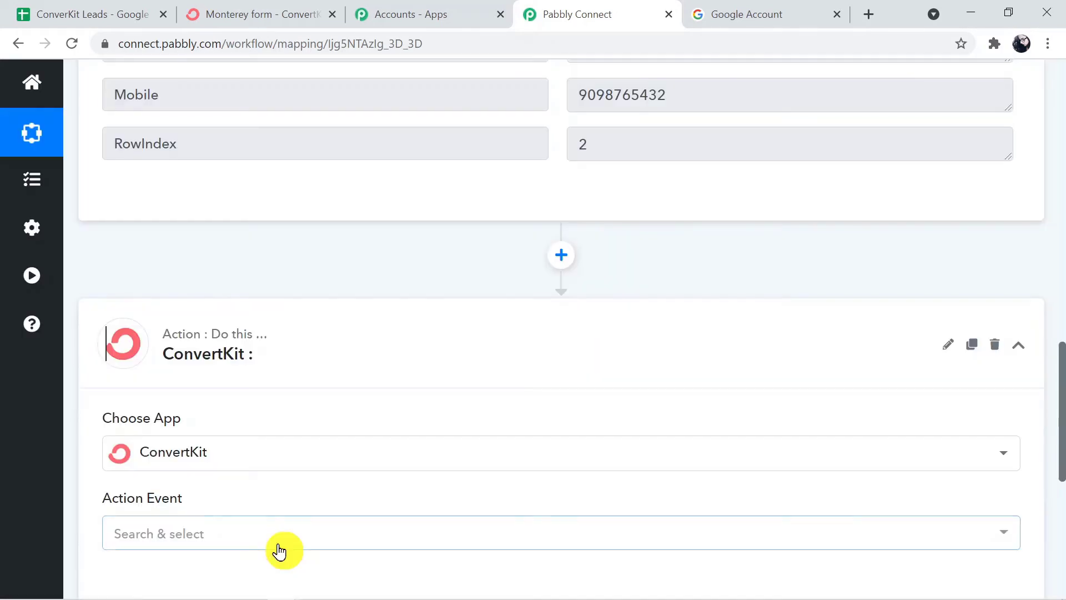
Set the ConvertKit action event to 'Add Subscriber to a Form'.
left_click_drag(1061, 424, 1058, 476)
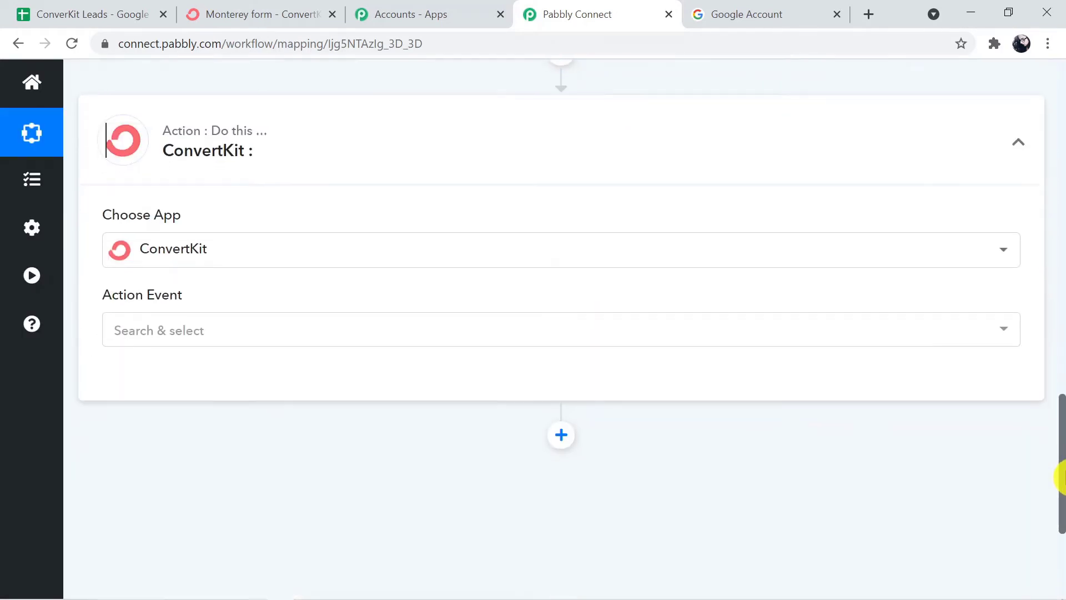
left_click(407, 336)
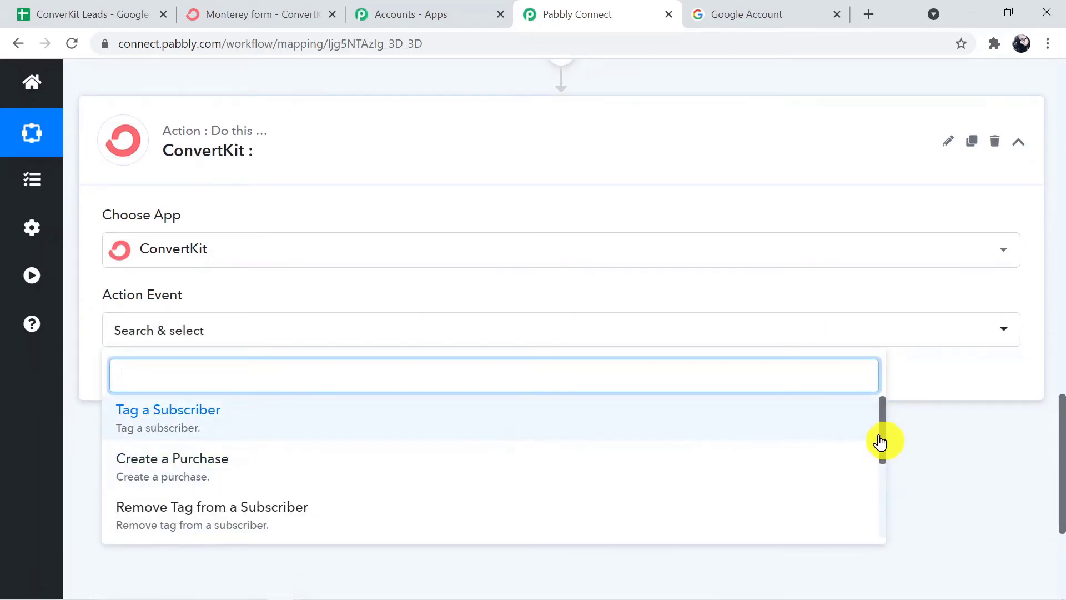
left_click_drag(880, 433, 882, 488)
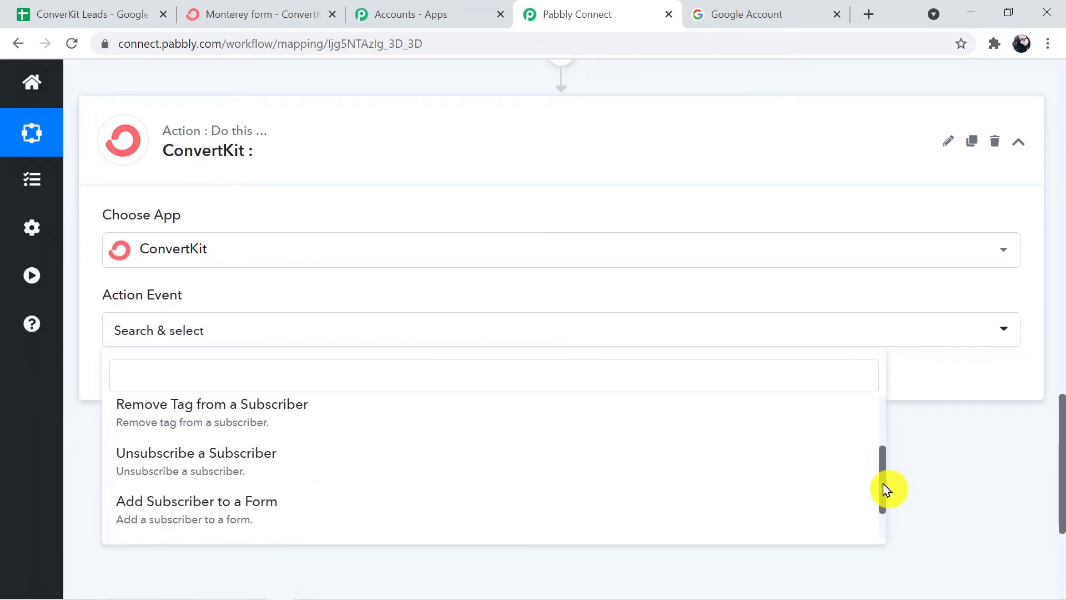
left_click(263, 518)
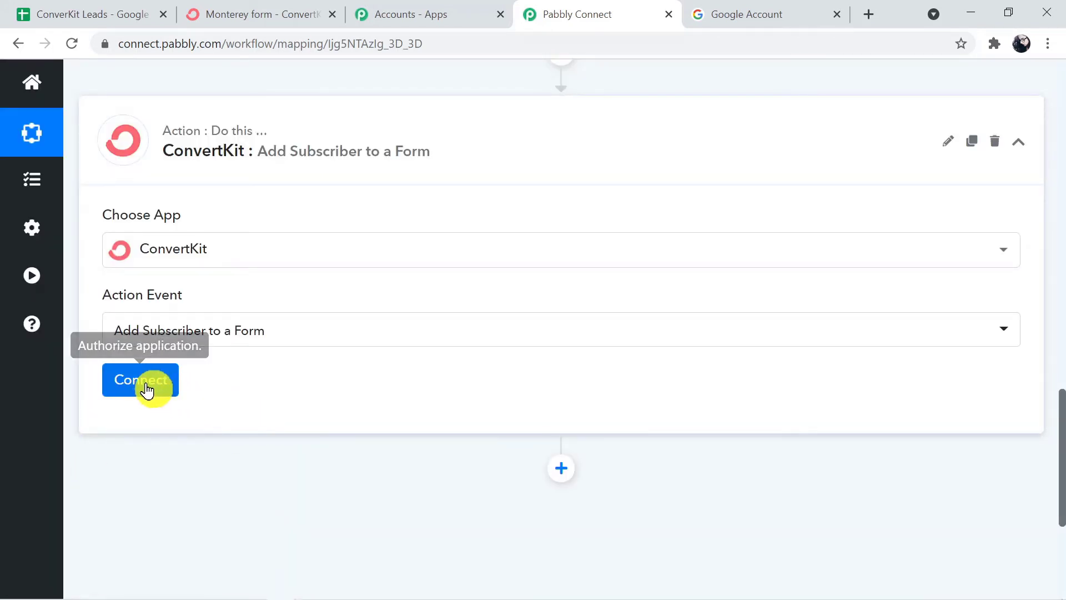
Add a new ConvertKit connection and open ConvertKit's Account Setting page from its link.
left_click(145, 383)
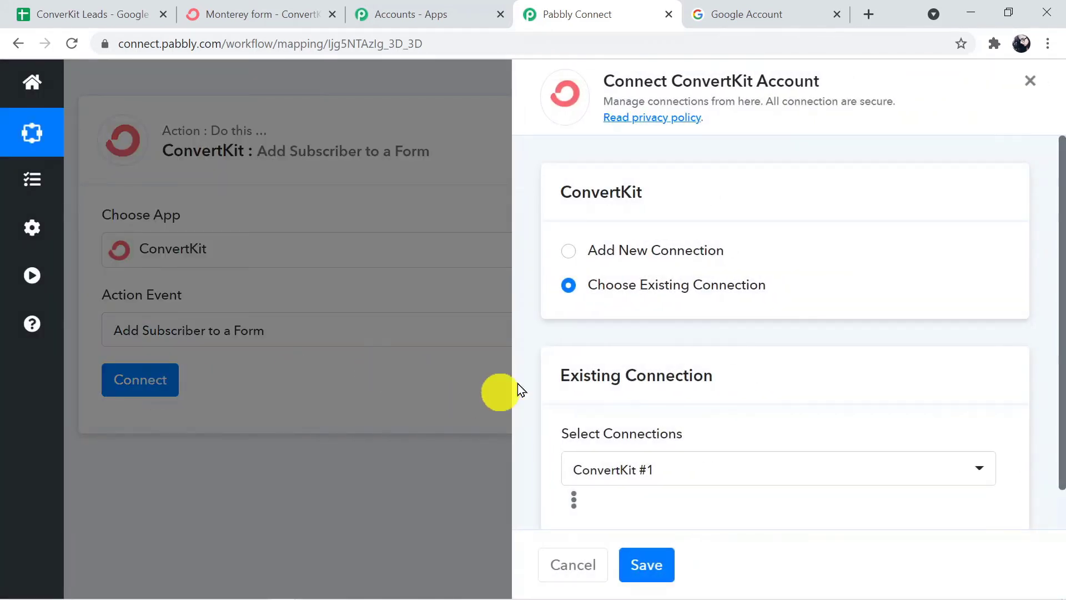
left_click(566, 256)
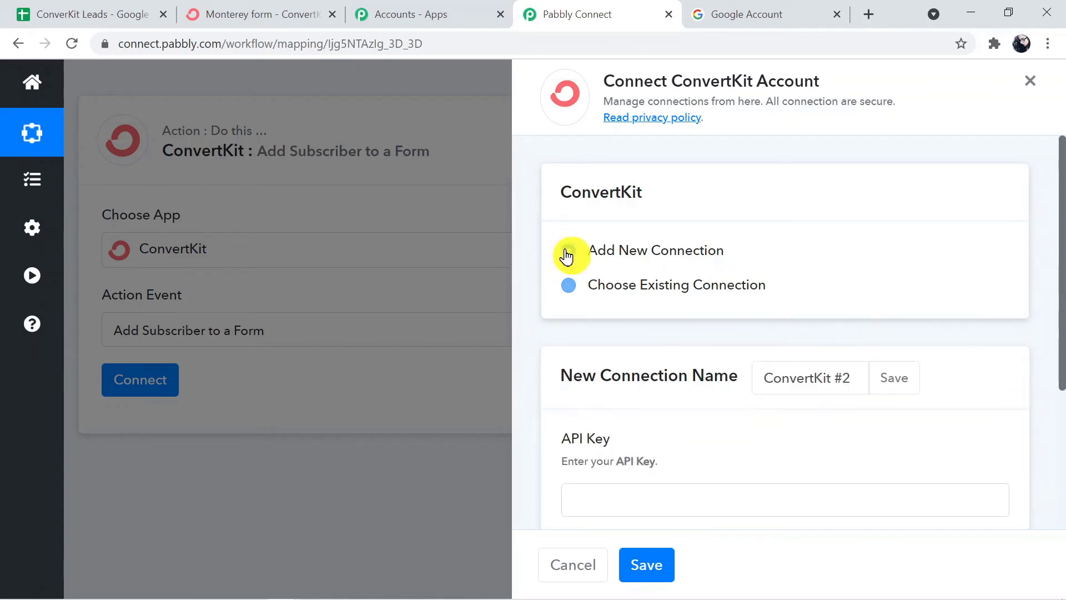
left_click_drag(1059, 298, 1061, 430)
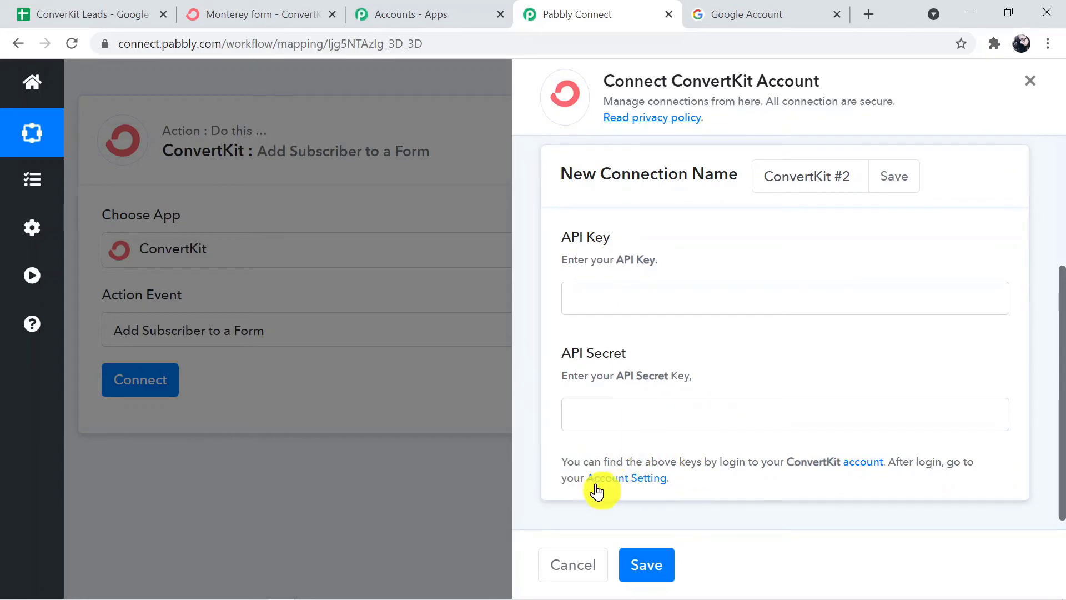
left_click(631, 481)
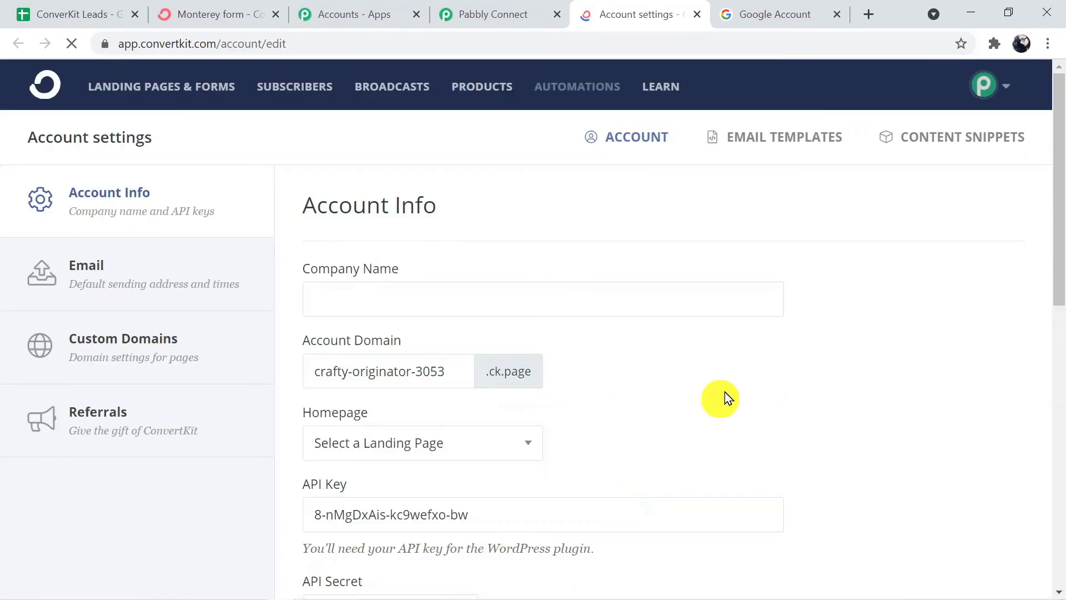
Copy the ConvertKit API Key into Pabbly's API Key field.
left_click_drag(1057, 214, 1060, 325)
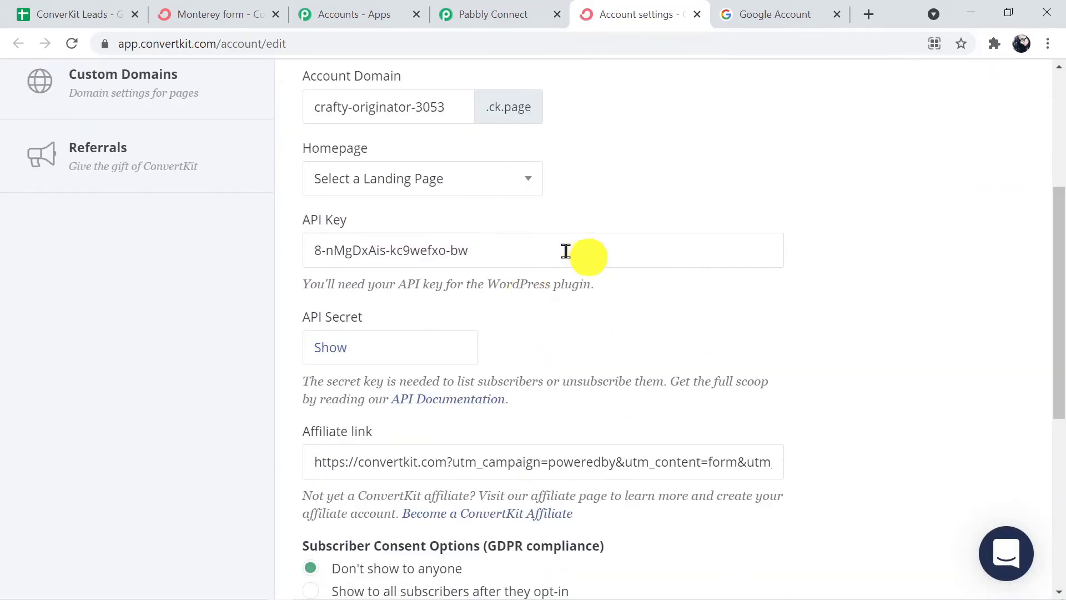
left_click(523, 255)
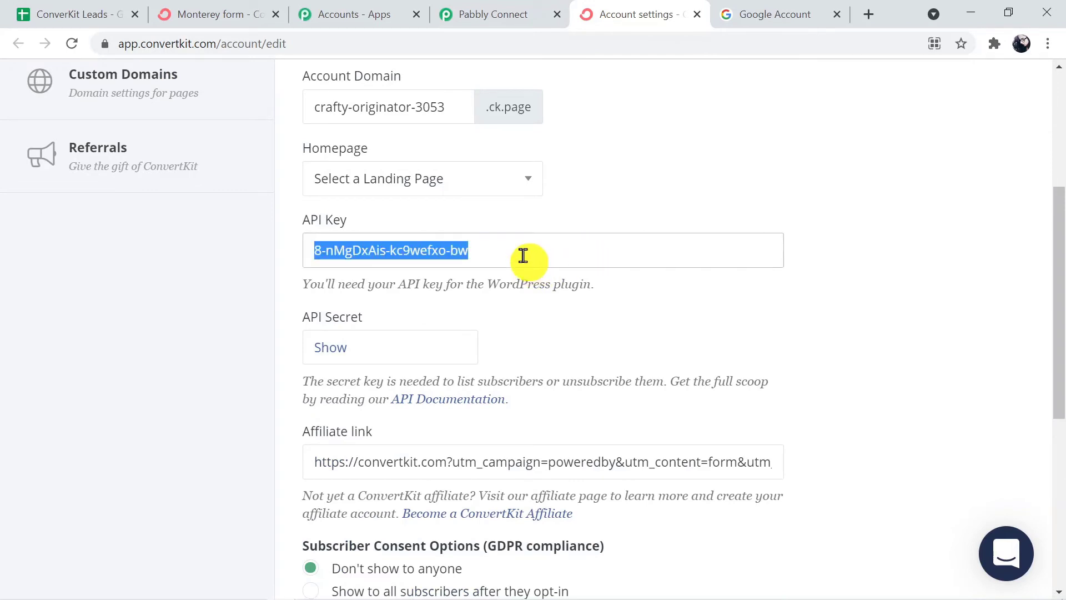
left_click(495, 18)
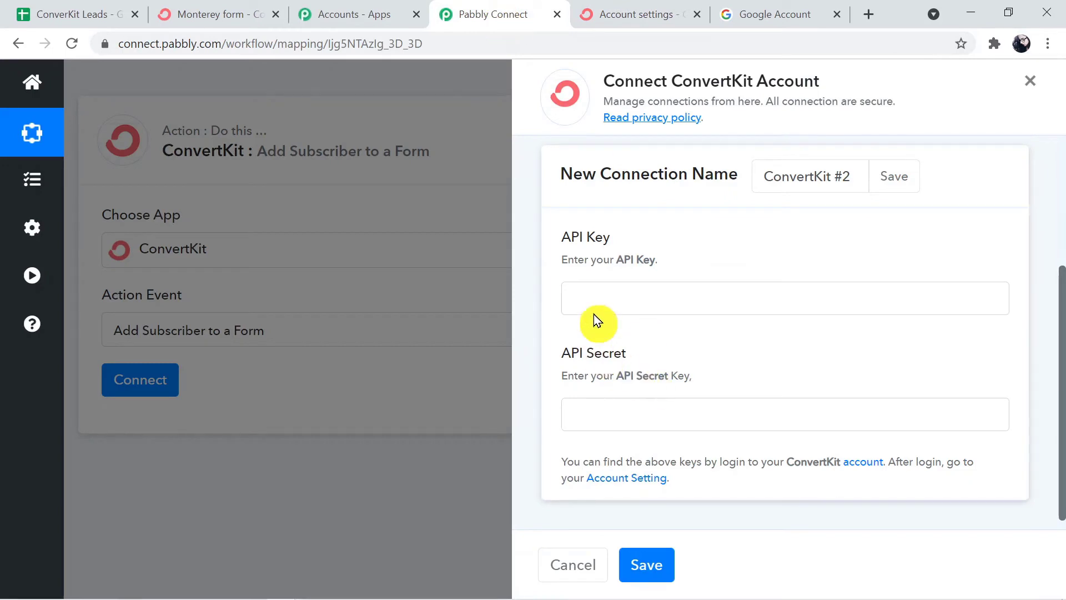
left_click(593, 290)
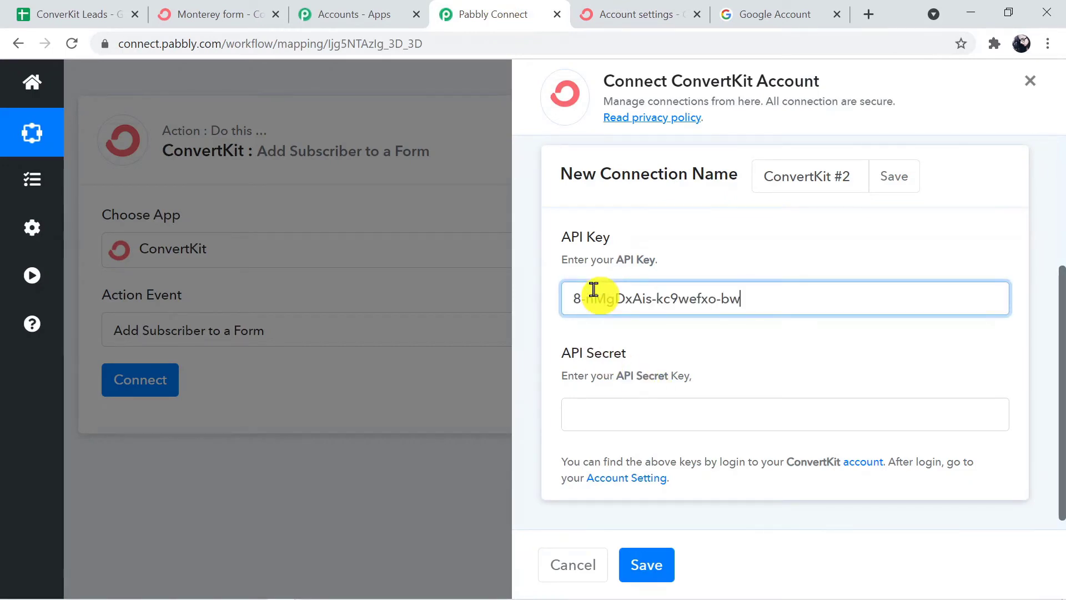
Reveal and copy the API Secret, paste it into Pabbly, and save the connection.
left_click(627, 11)
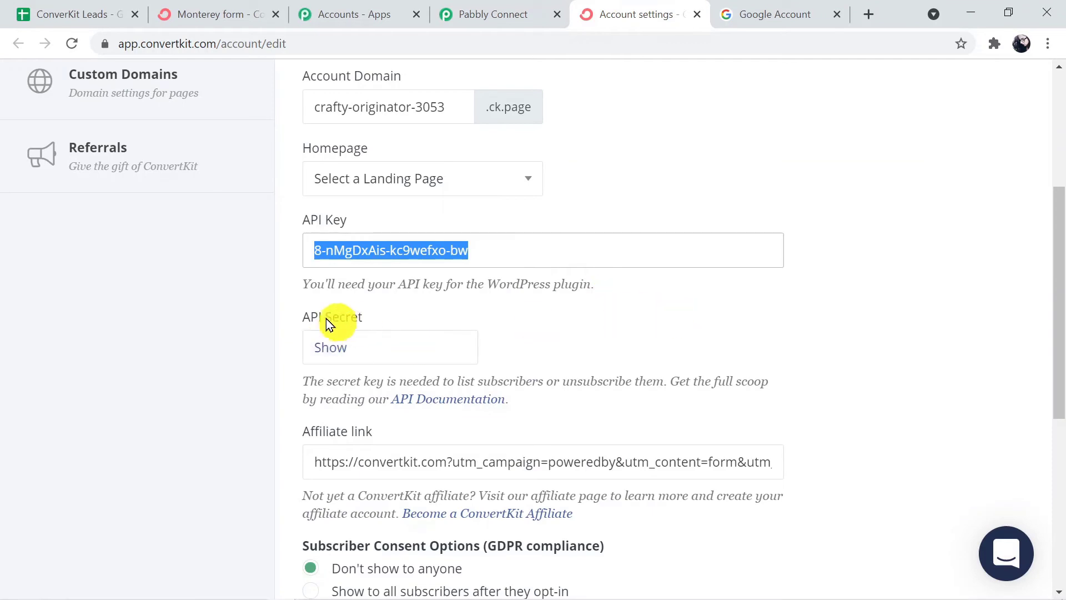
left_click(349, 339)
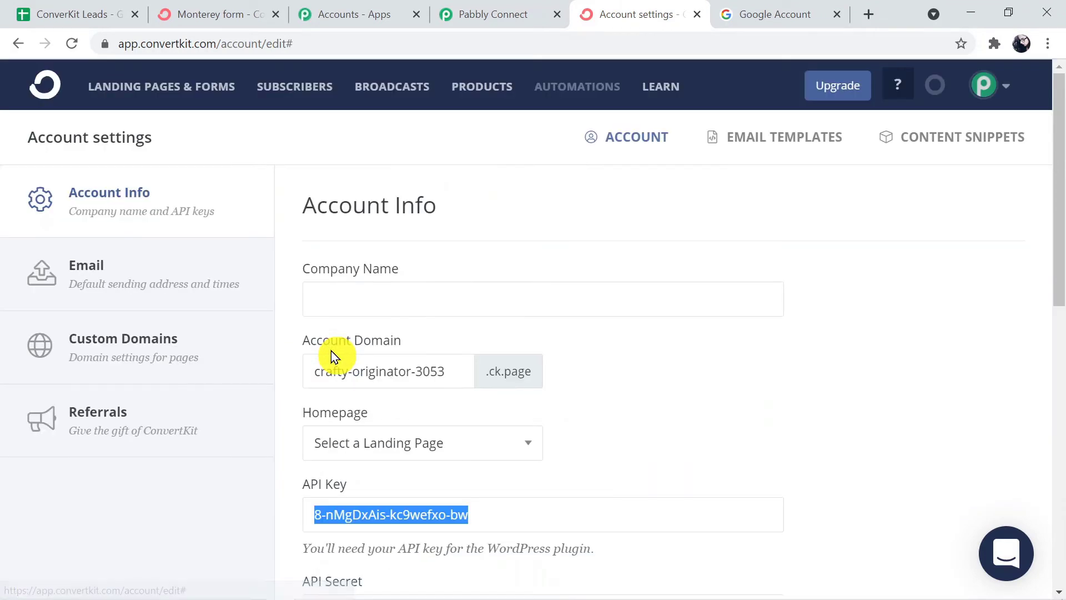
scroll(638, 361, "down", 5)
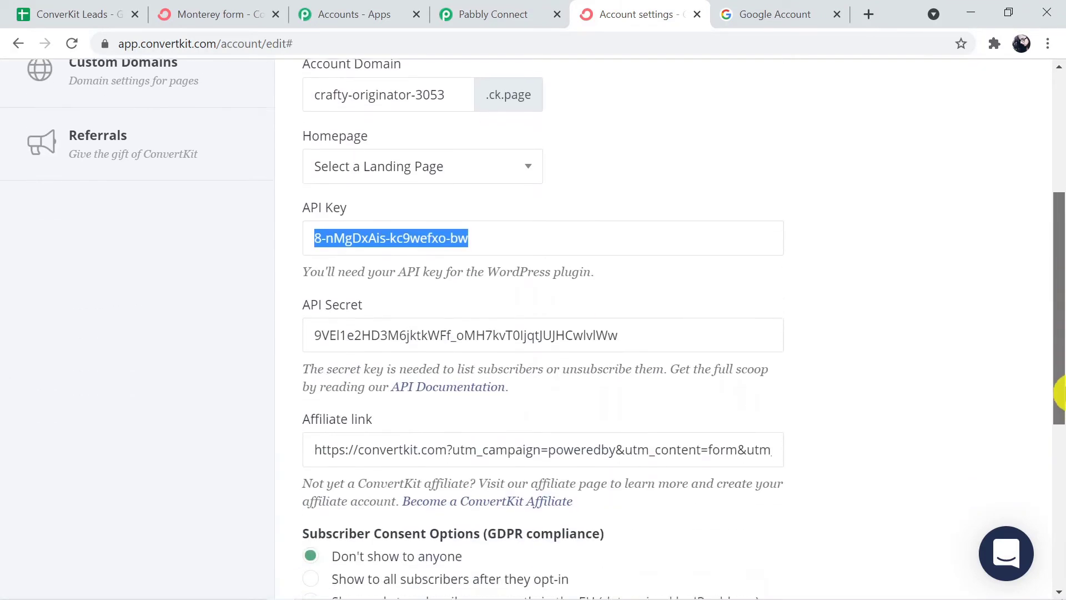
left_click(642, 331)
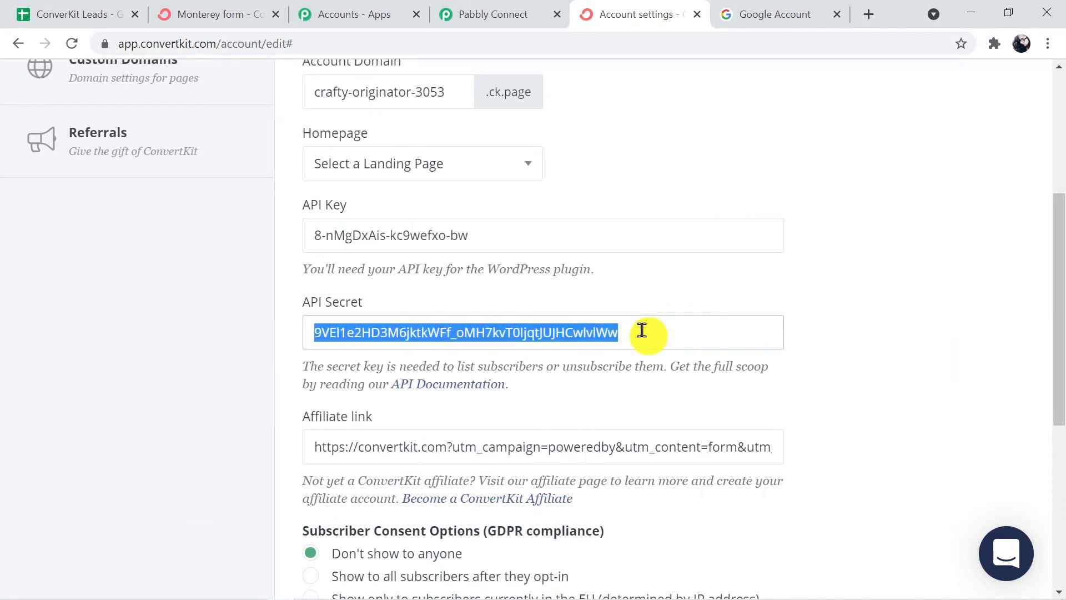
left_click(497, 14)
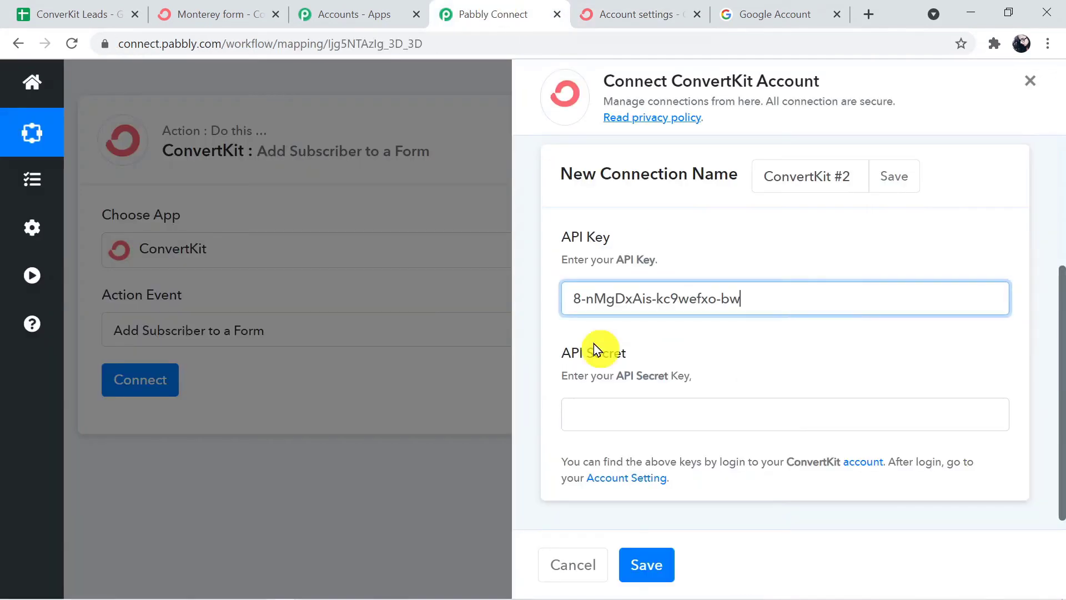
key("ctrl+v")
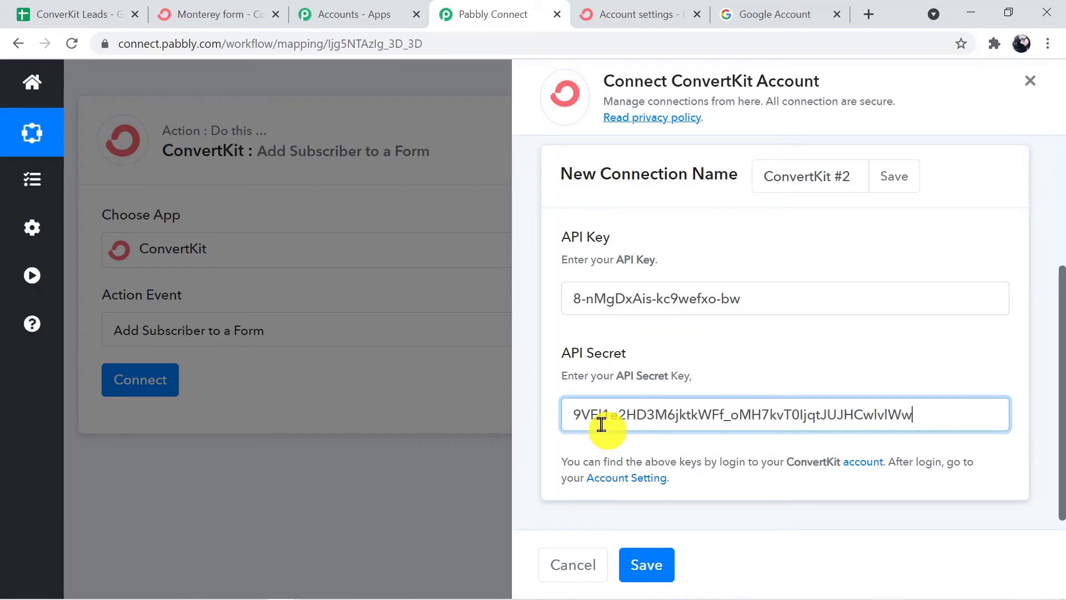
left_click(663, 566)
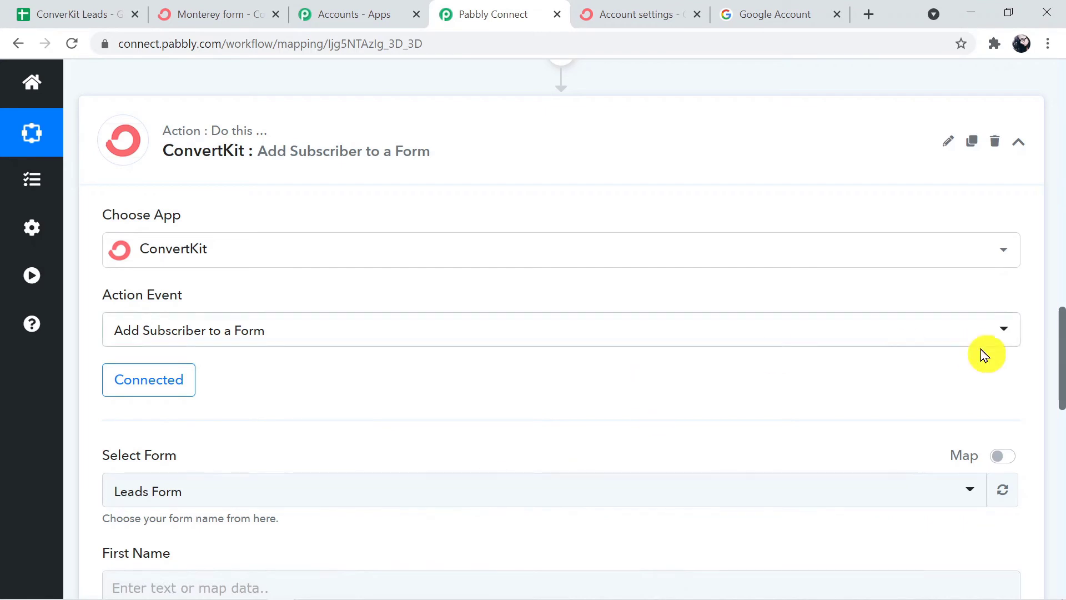
Check the connected action's Leads Form selection and its First Name, Email and Tags fields.
left_click_drag(1061, 391, 1061, 434)
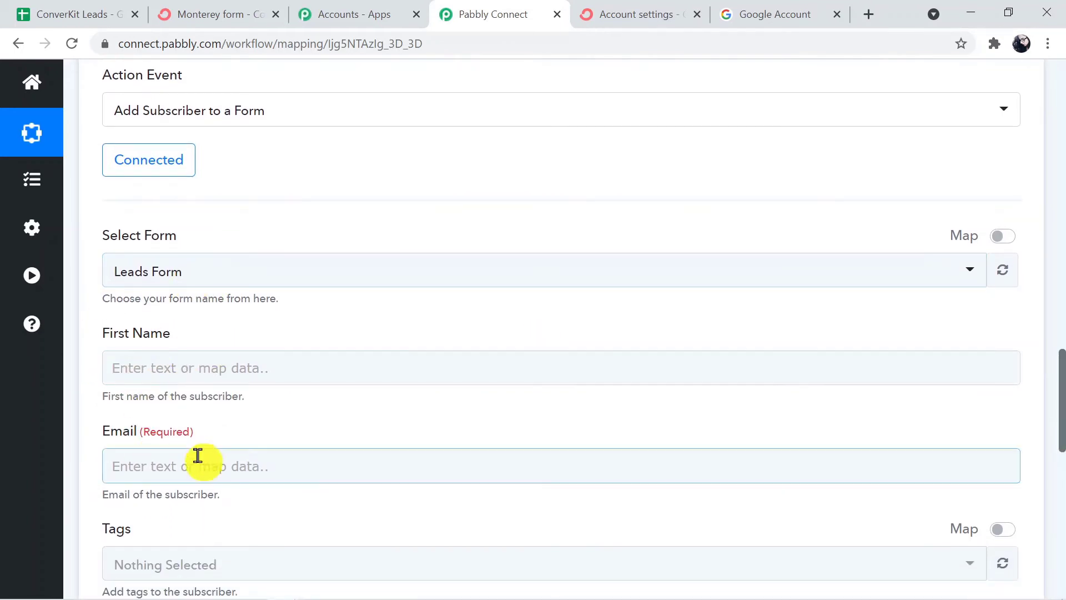
left_click_drag(1061, 395, 1061, 427)
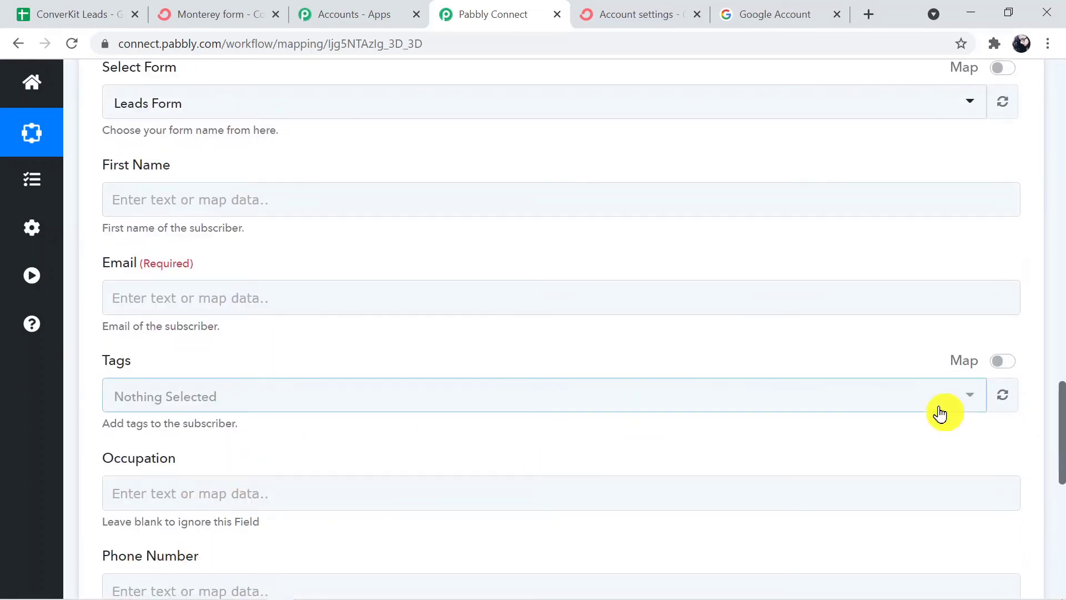
left_click_drag(1061, 436, 1060, 358)
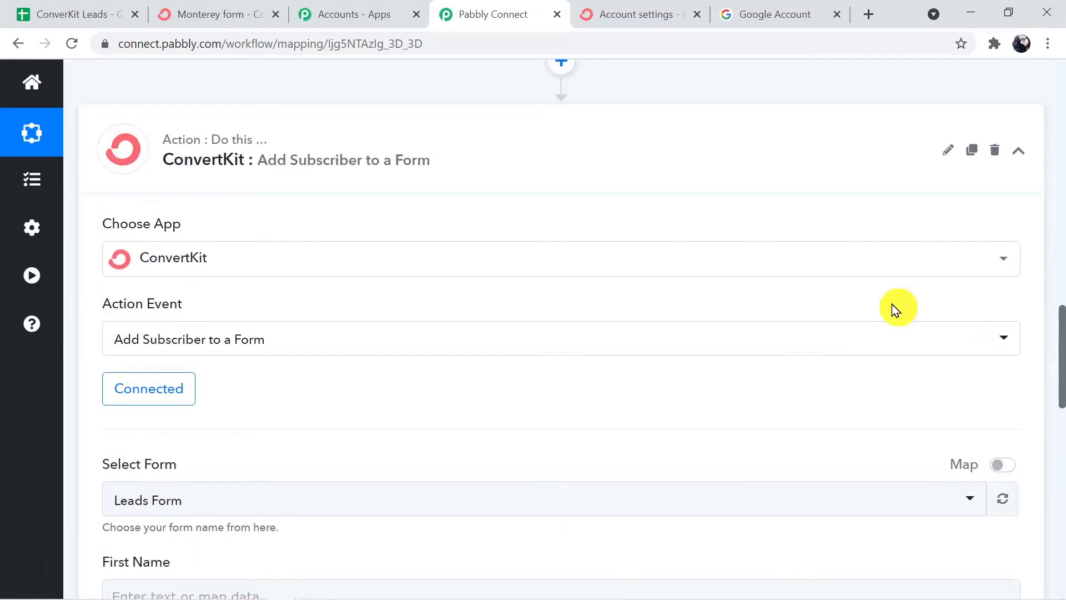
left_click(214, 18)
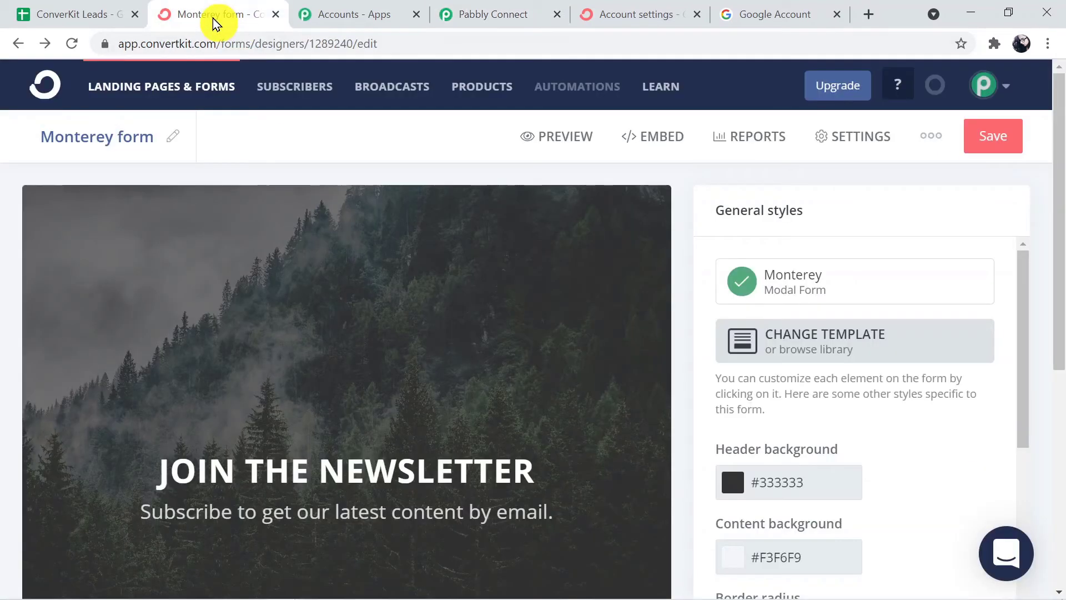
Leave the form editor and scroll through ConvertKit's landing pages and forms.
left_click(156, 96)
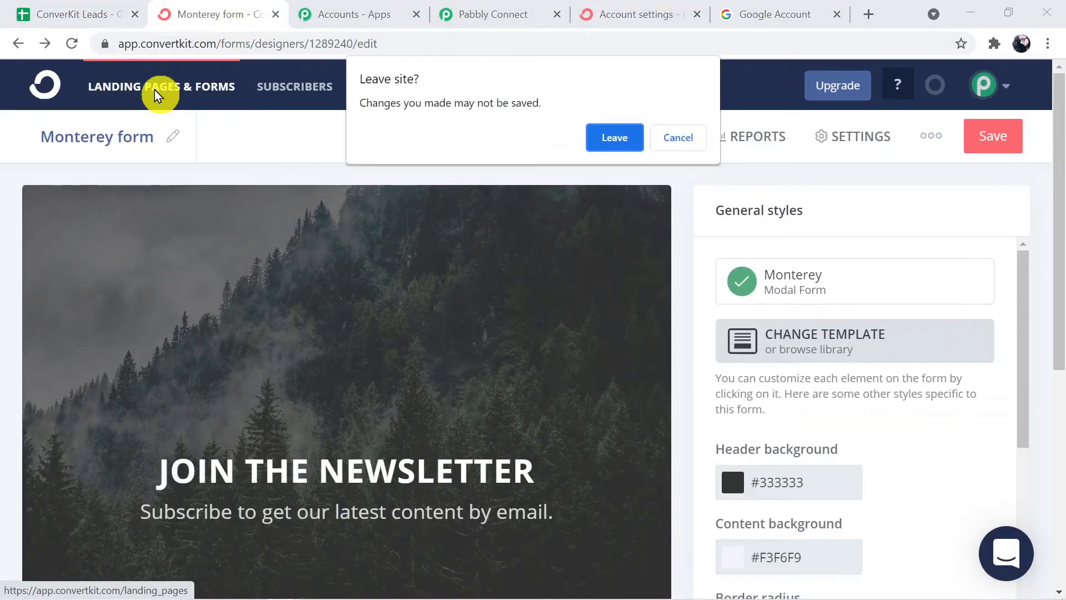
left_click(610, 140)
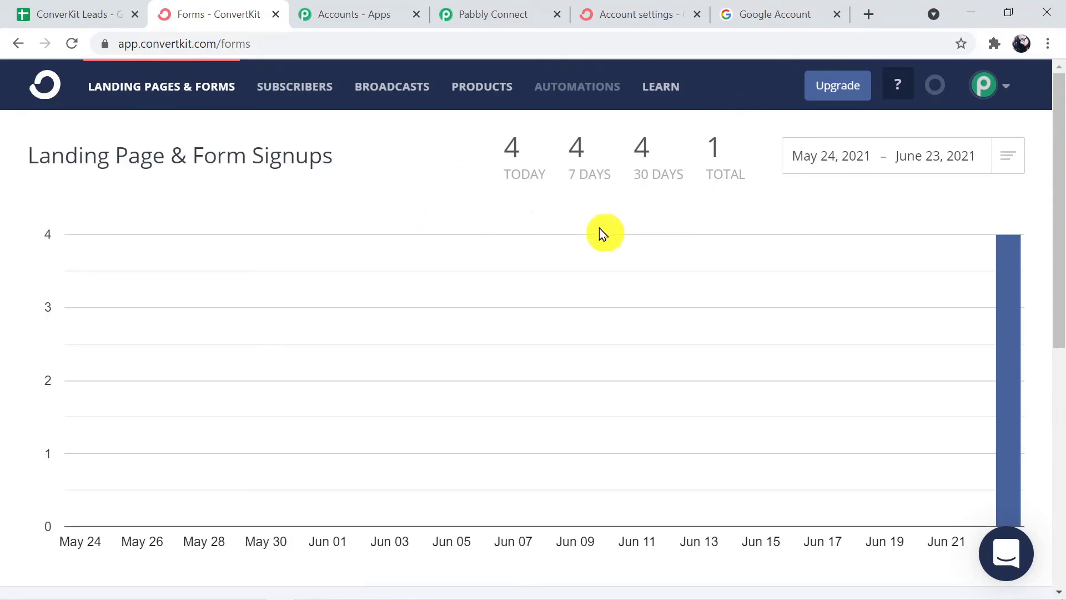
left_click_drag(1061, 155, 1059, 333)
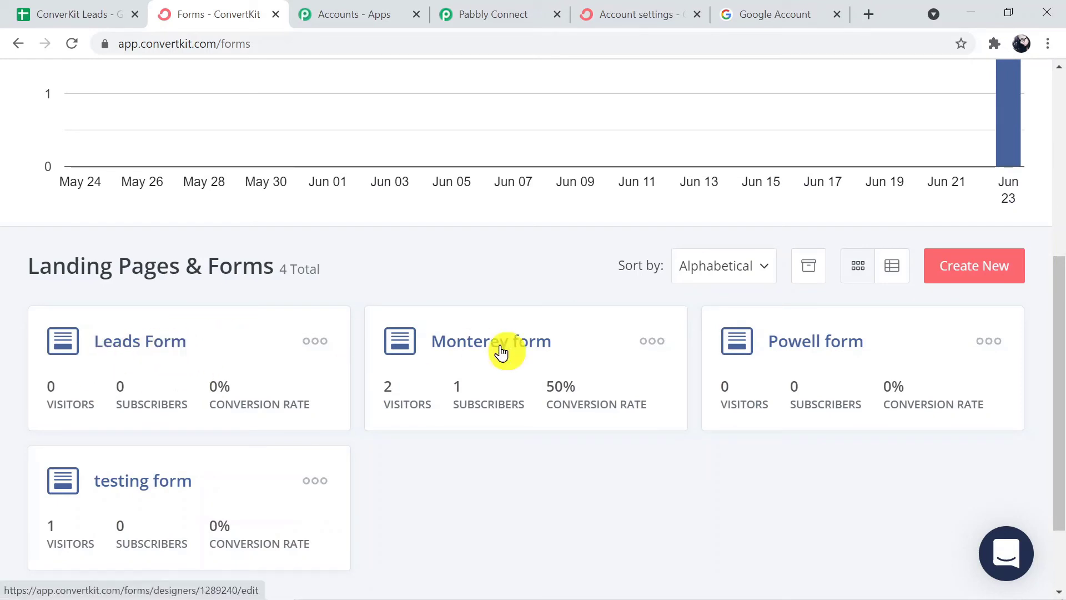
left_click_drag(1061, 459, 1058, 238)
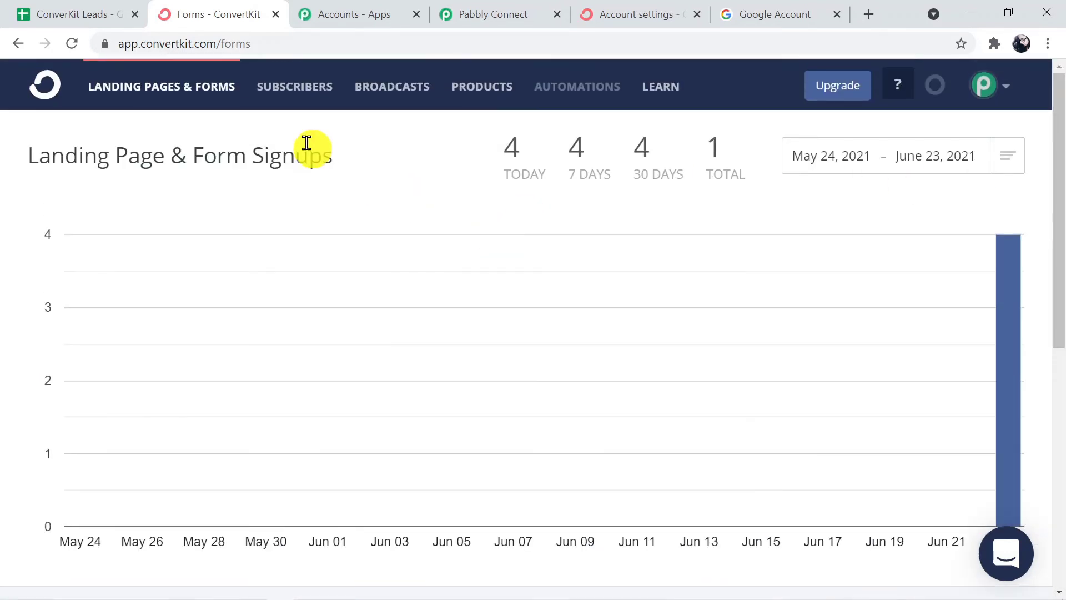
Check the subscriber total and the Google Sheets, marketing and personal tag counts.
left_click(293, 80)
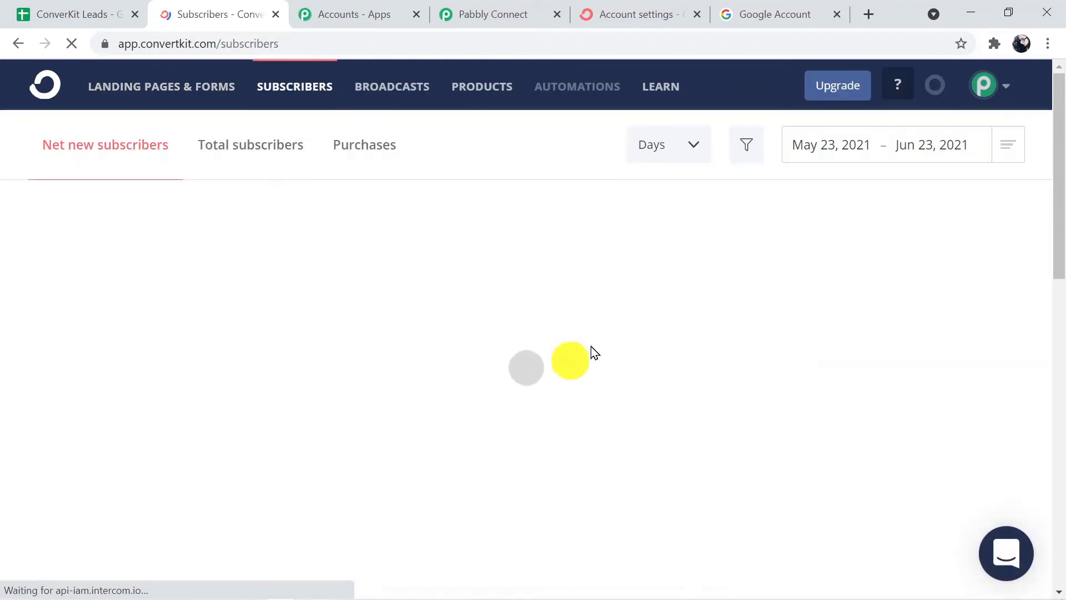
left_click_drag(1060, 247, 1055, 550)
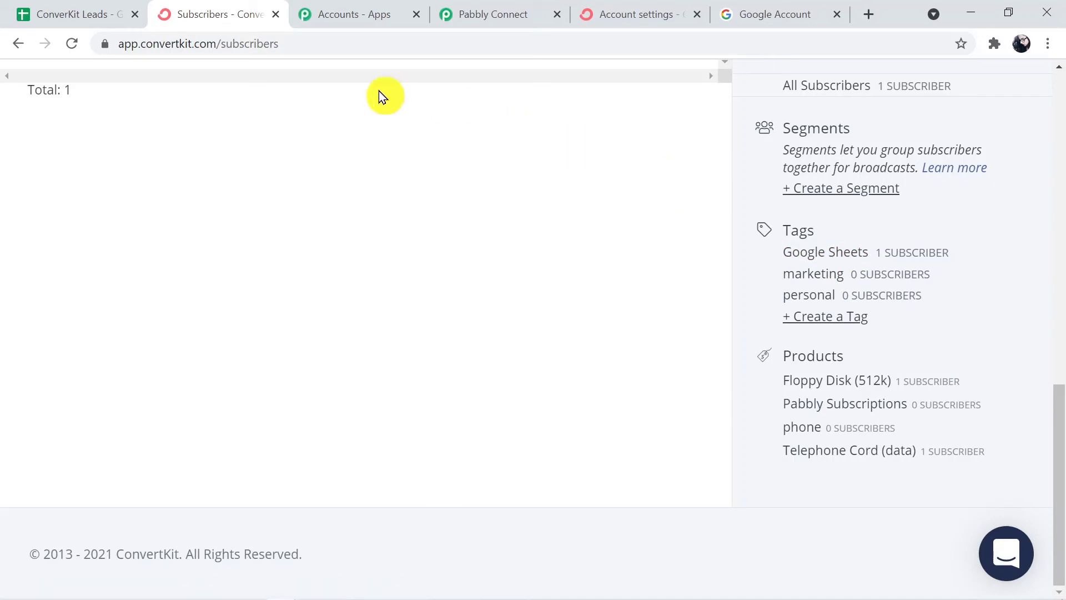
left_click(498, 15)
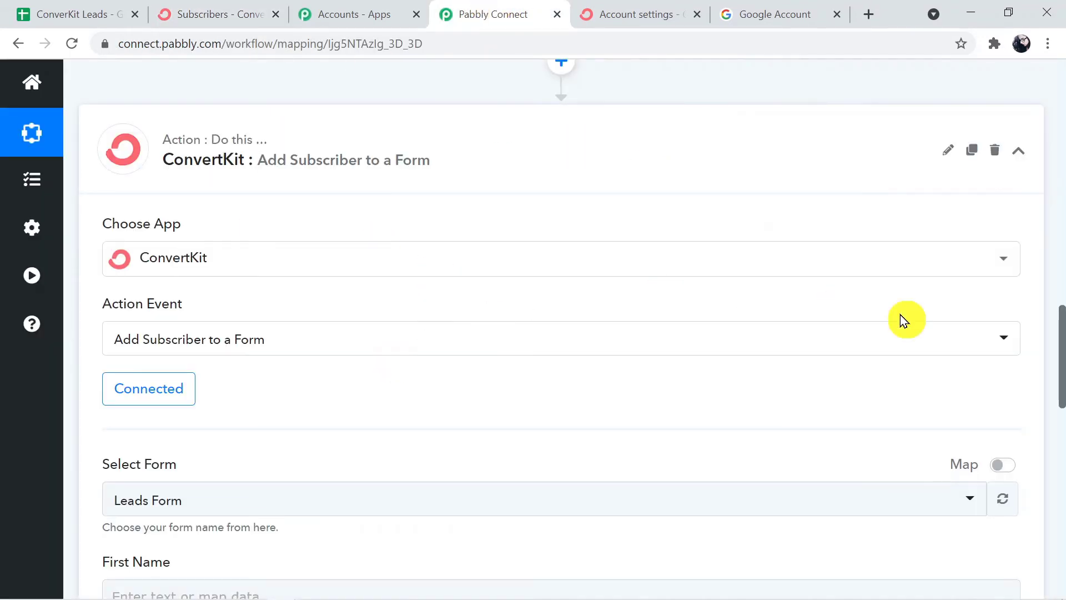
View the ConvertKit forms in the Select Form dropdown, keeping Leads Form as the target.
left_click_drag(1060, 363, 1061, 408)
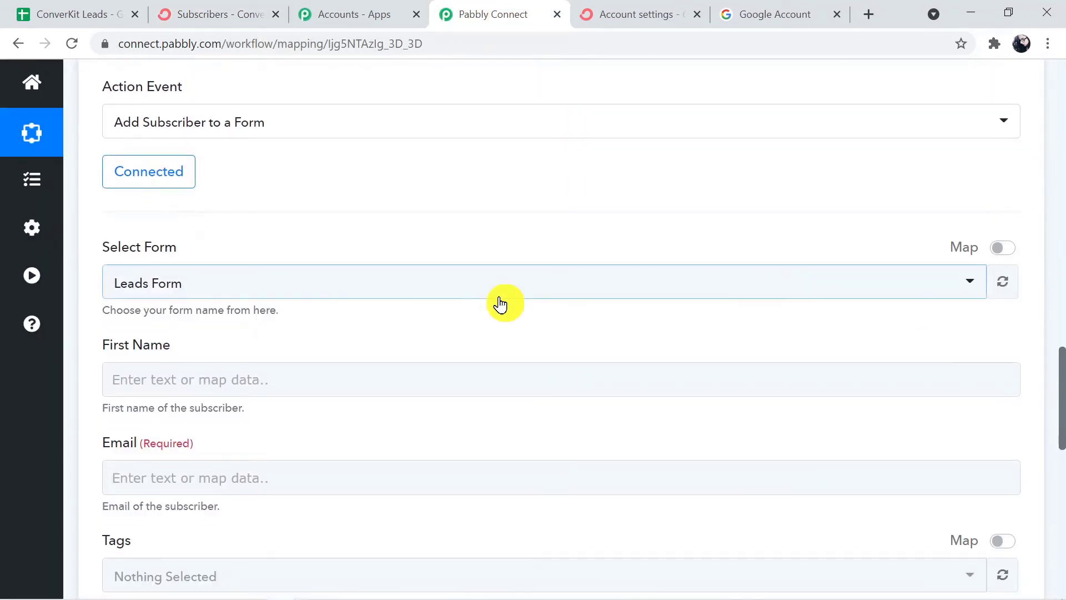
left_click(344, 298)
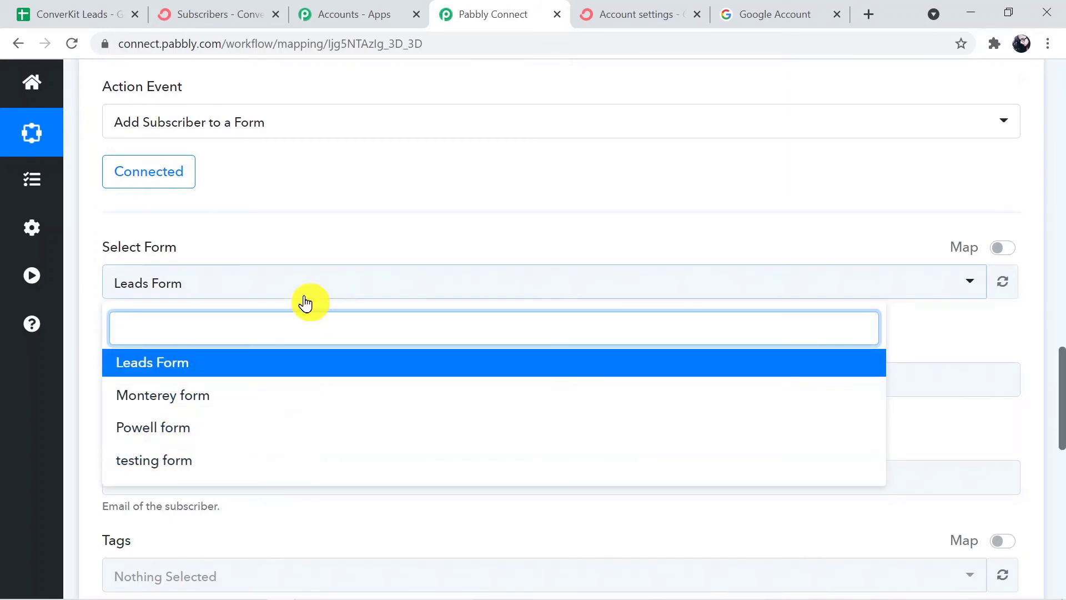
left_click(238, 19)
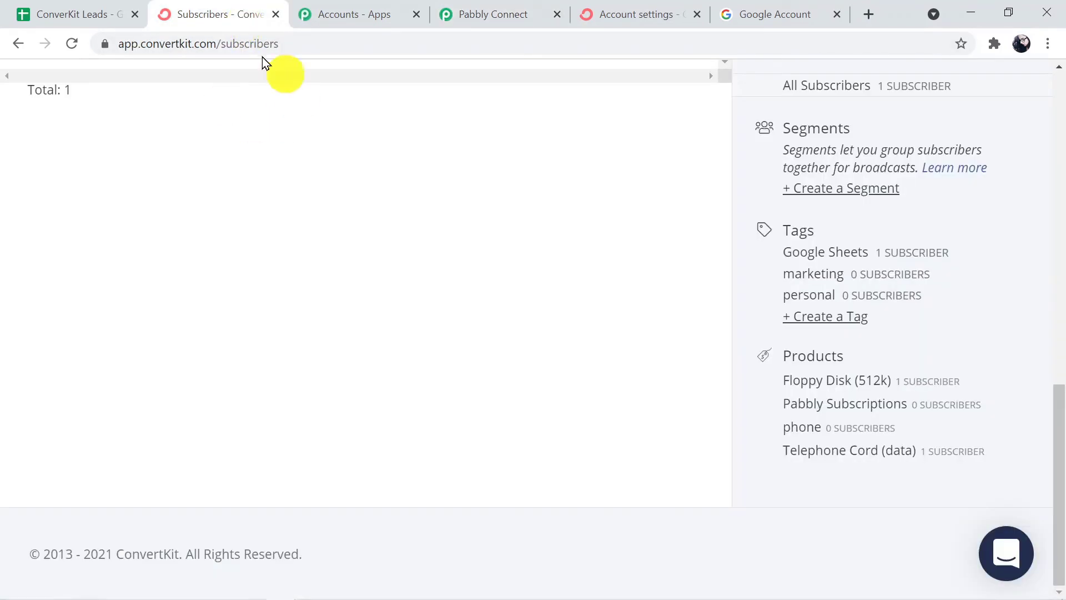
Review ConvertKit's four forms, noting Leads Form has no subscribers yet.
left_click_drag(1057, 452, 1058, 142)
left_click(173, 87)
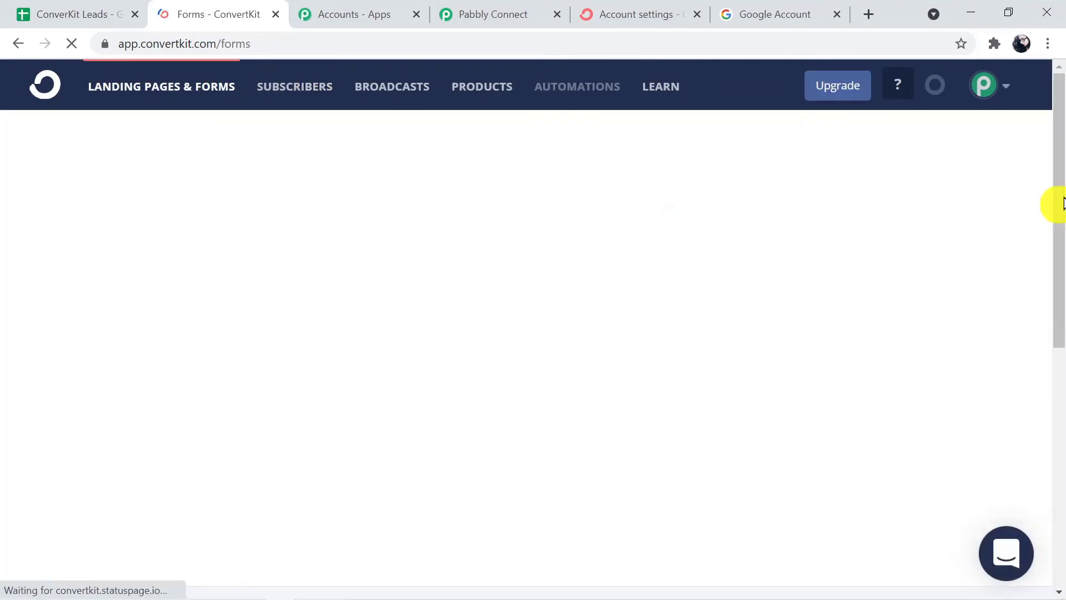
left_click_drag(1061, 200, 1061, 402)
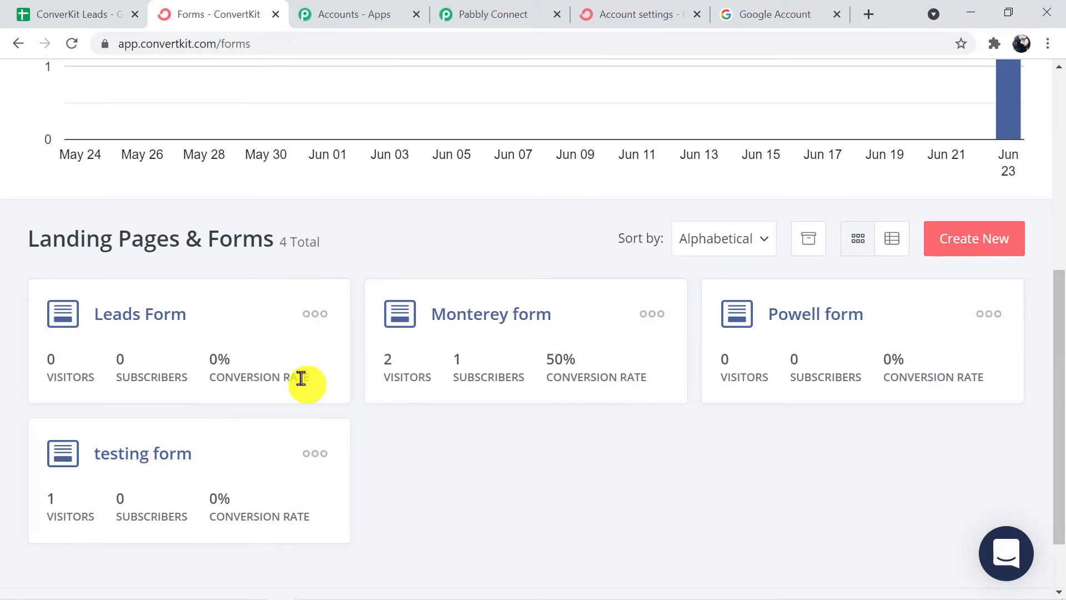
left_click(498, 8)
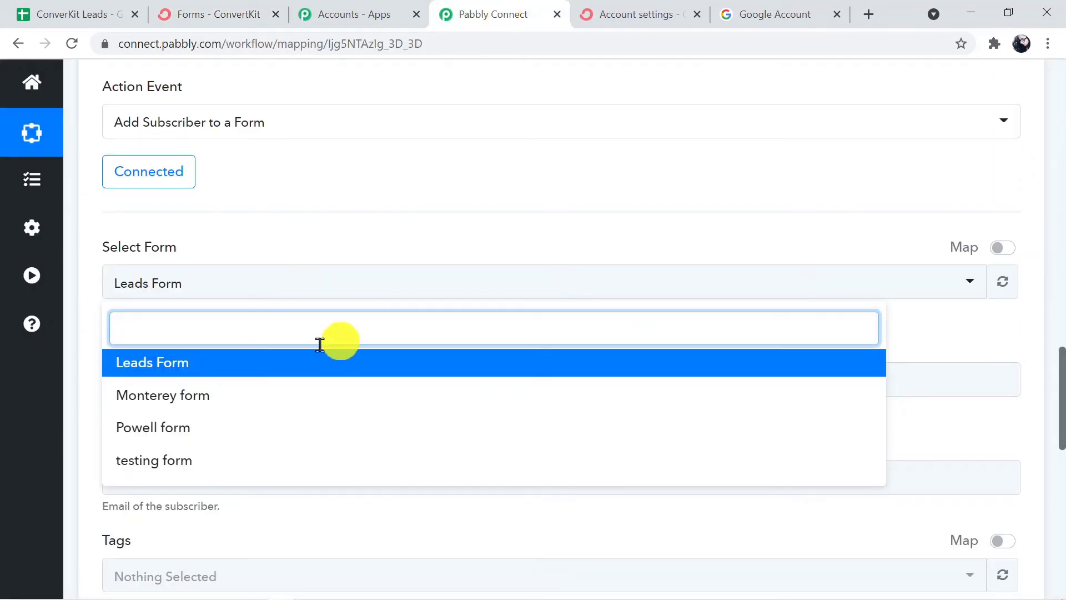
Choose Leads Form and map the sheet's First Name into the First Name field.
left_click(226, 371)
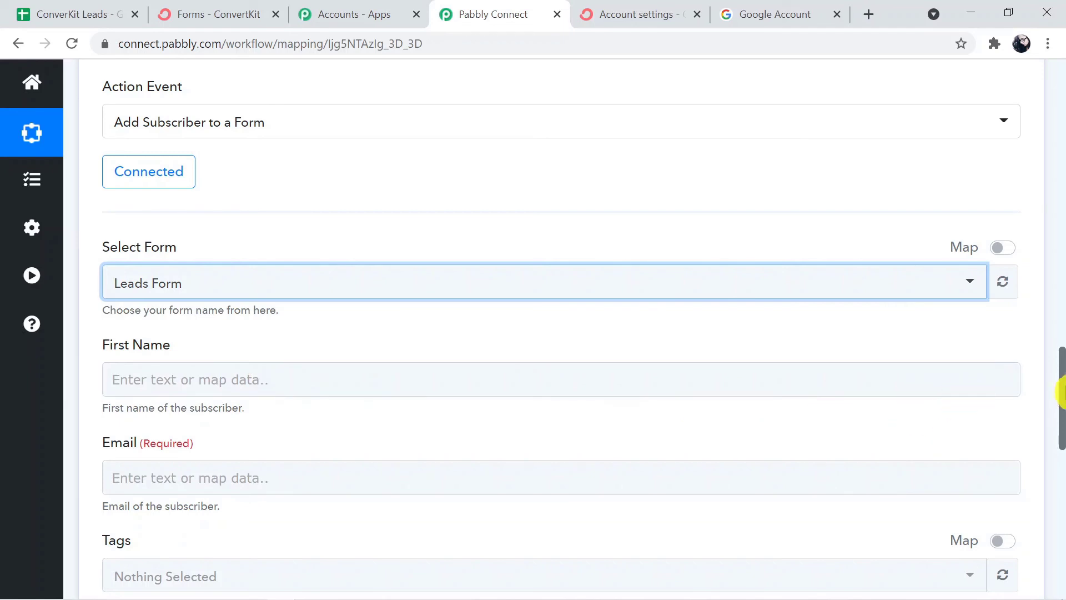
left_click_drag(1060, 379, 1060, 427)
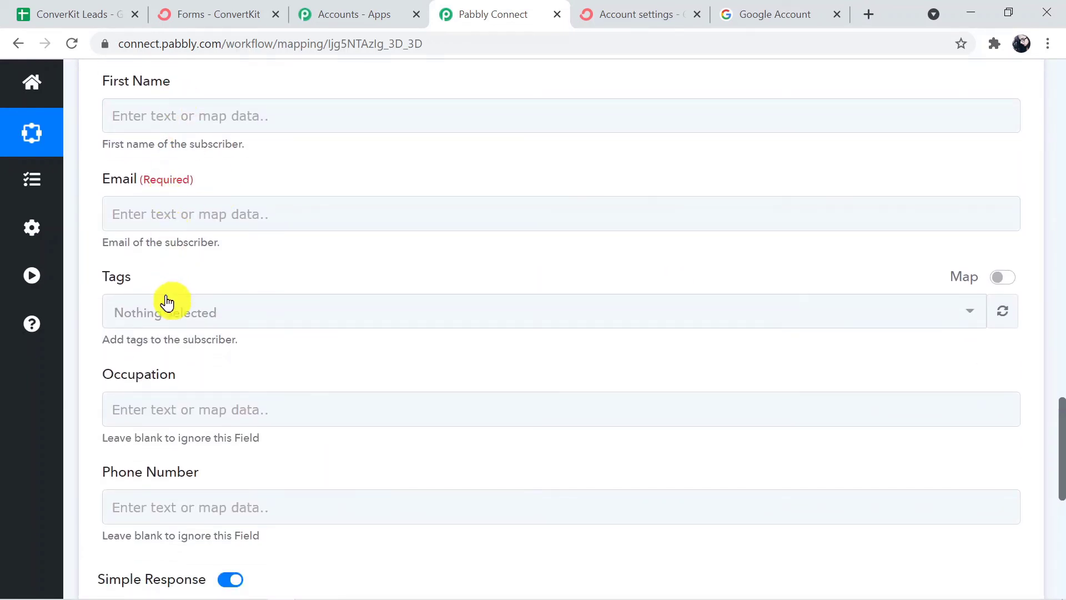
left_click(162, 120)
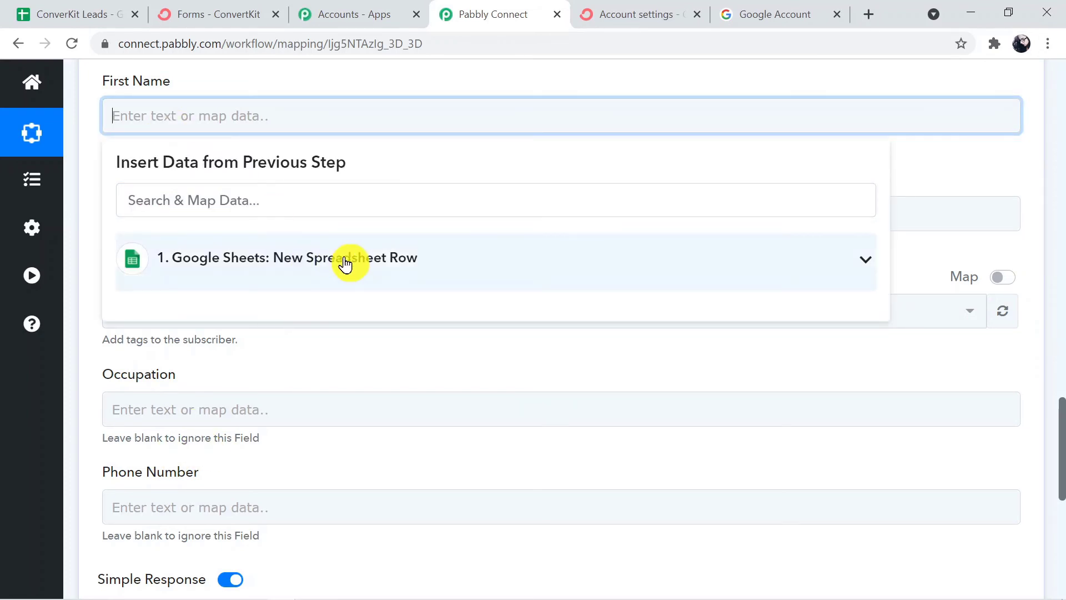
left_click(345, 263)
left_click(285, 316)
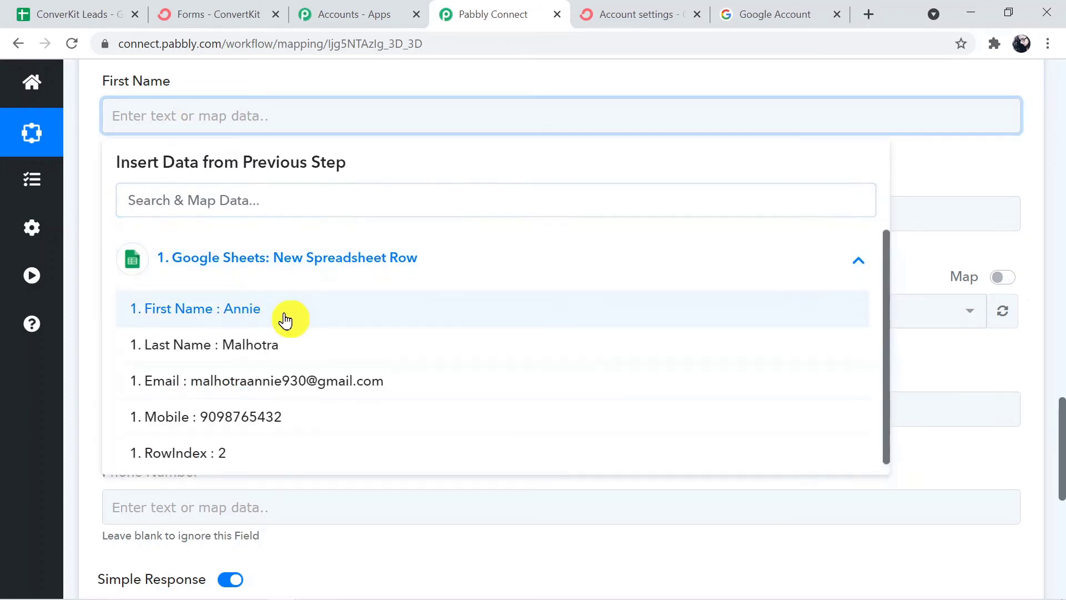
left_click(896, 389)
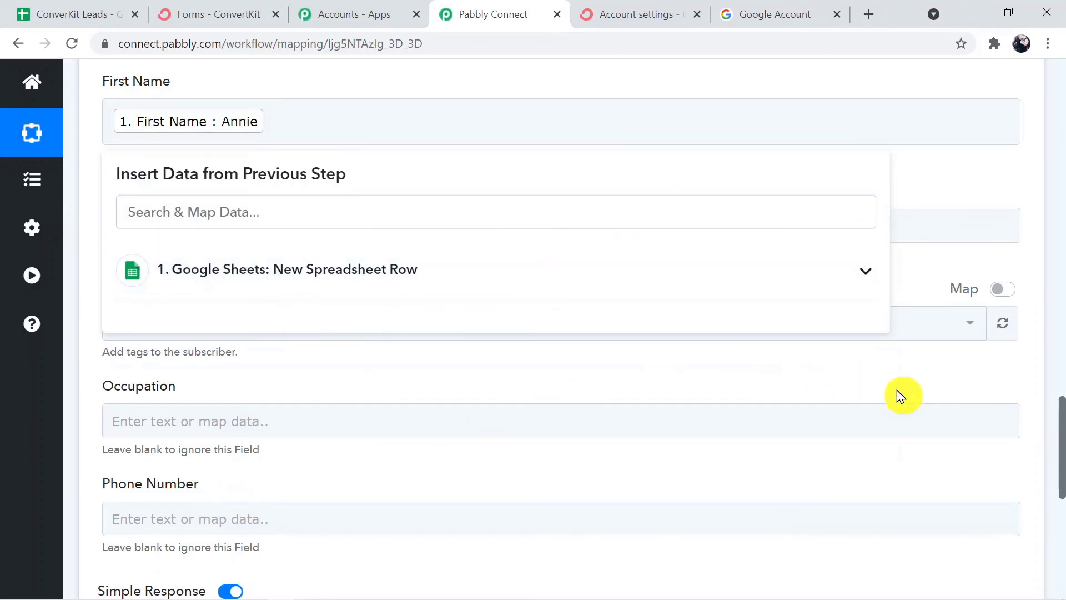
Map the sheet's Email value into the Email field.
left_click(214, 226)
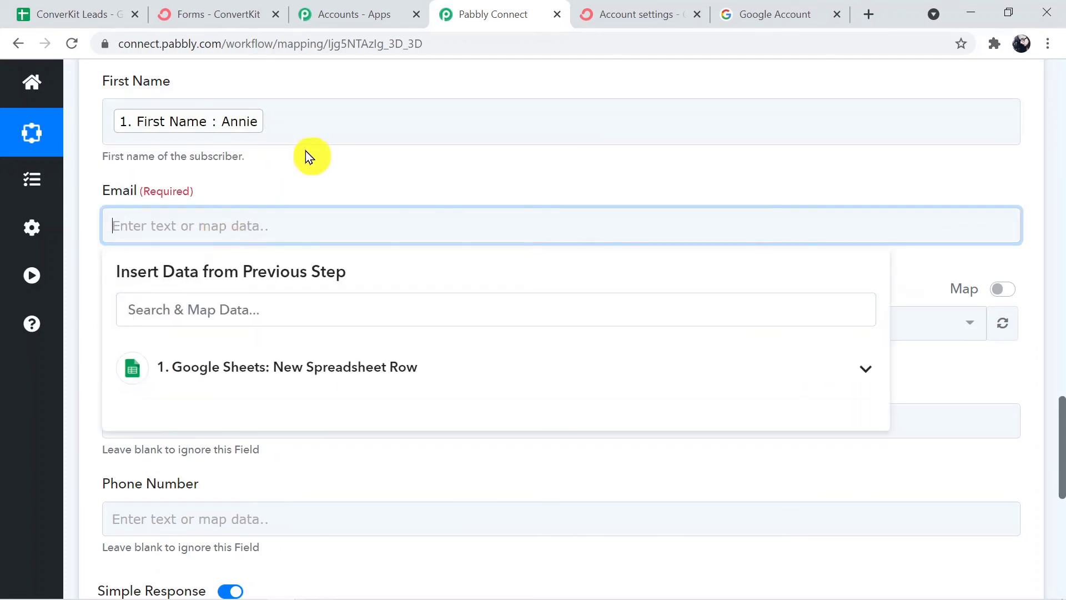
left_click(294, 377)
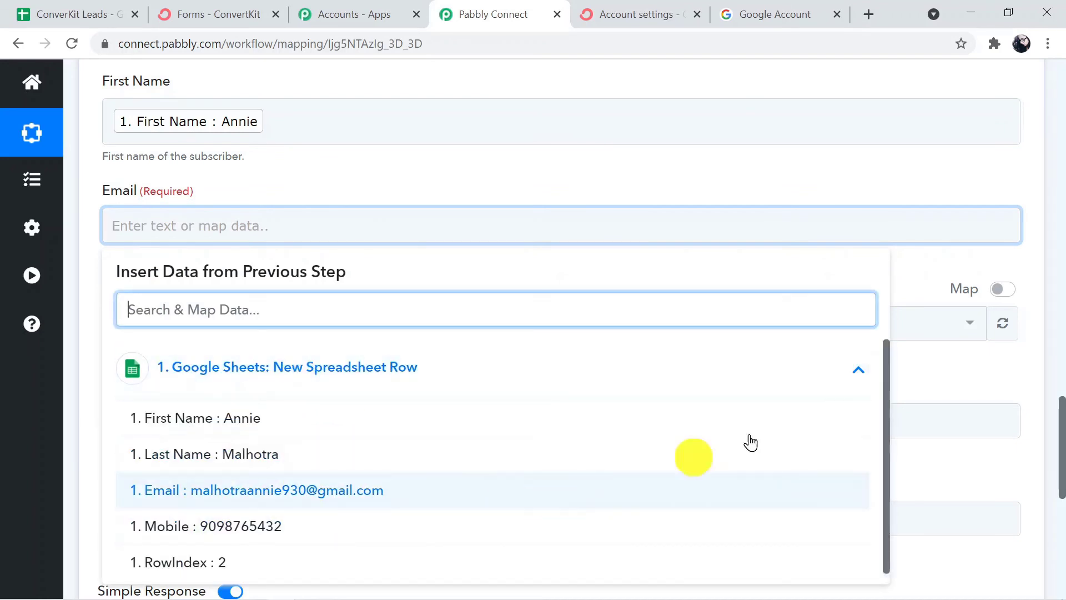
left_click_drag(885, 430, 888, 471)
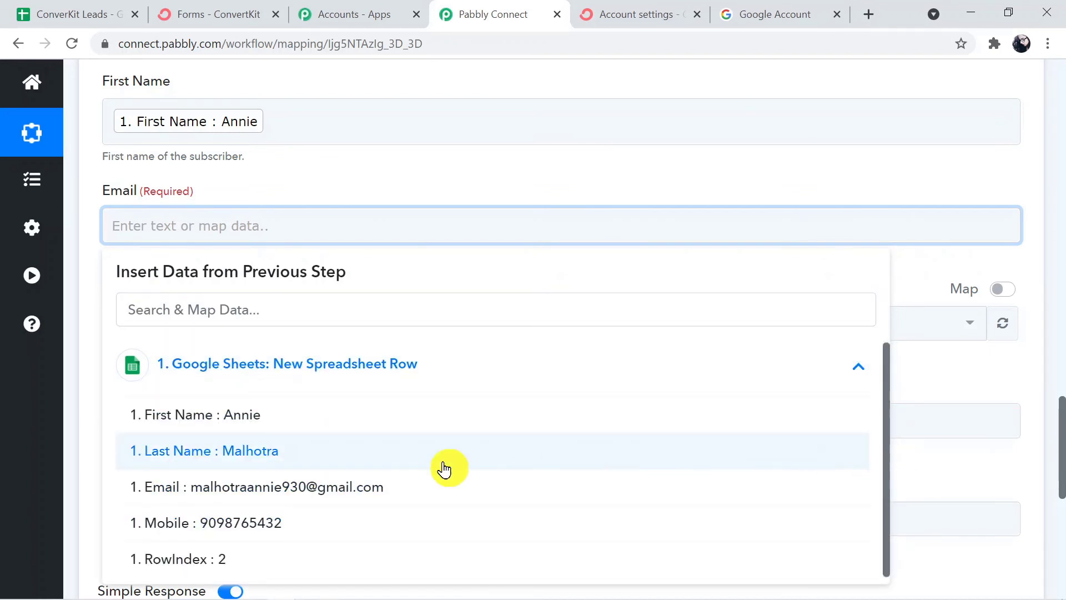
left_click(351, 486)
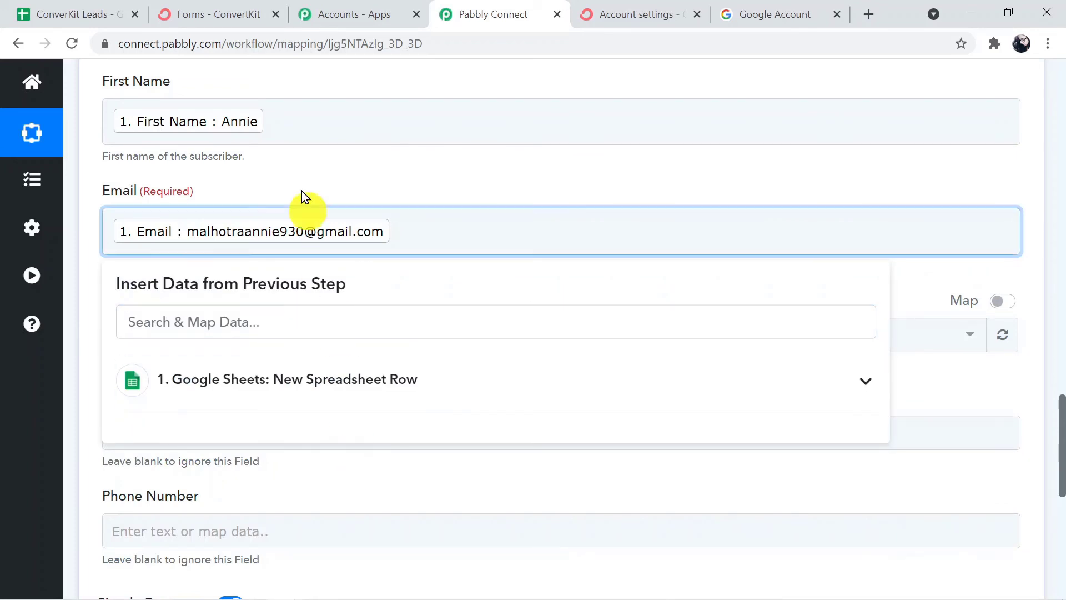
Append the sheet's Last Name to the First Name field.
left_click(319, 110)
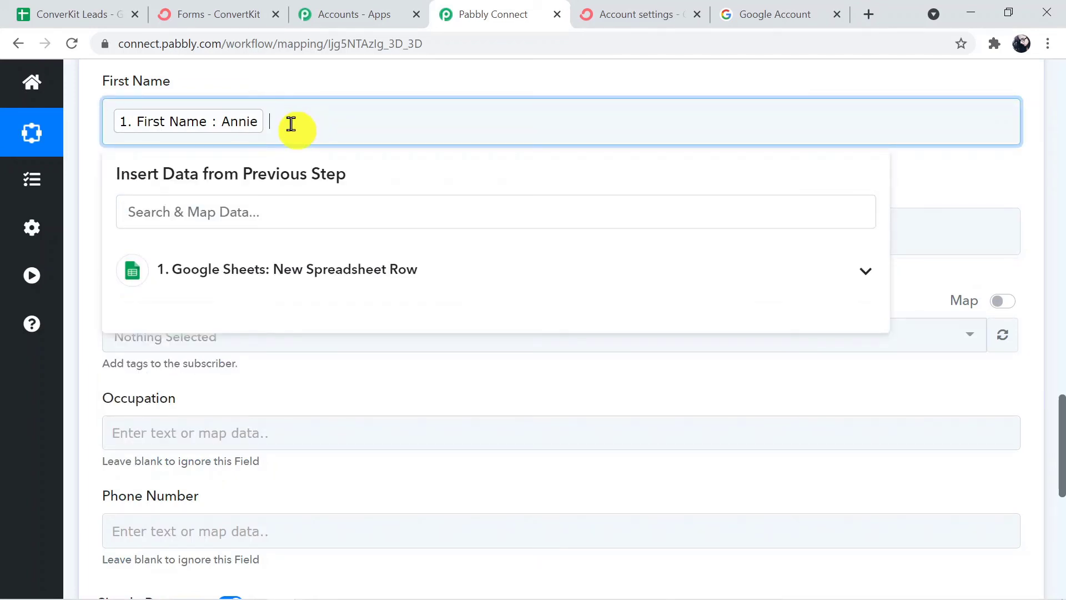
left_click(305, 272)
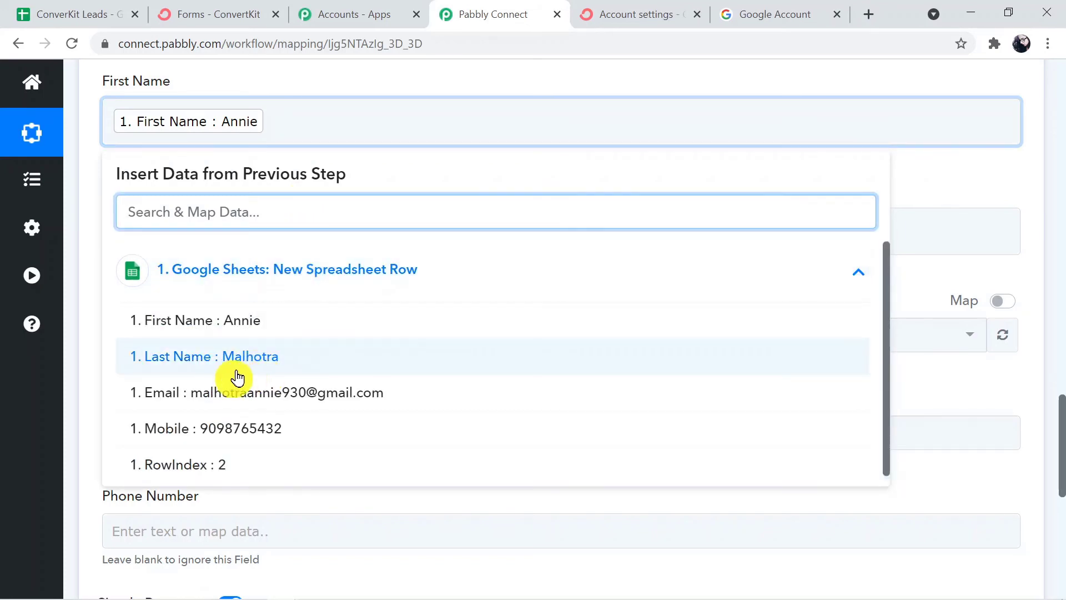
left_click(247, 362)
left_click(926, 375)
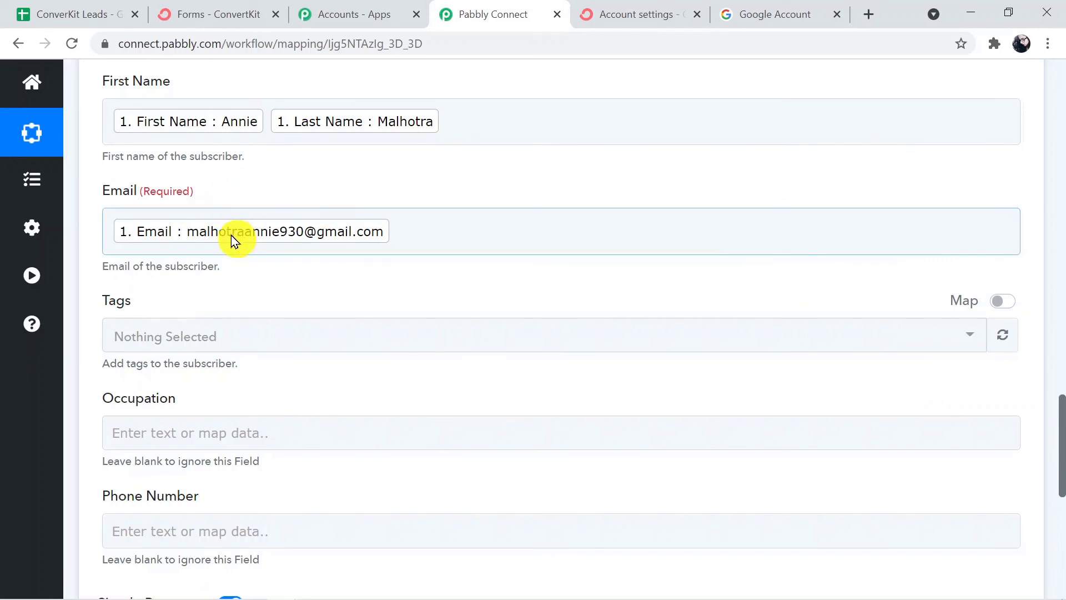
left_click(200, 336)
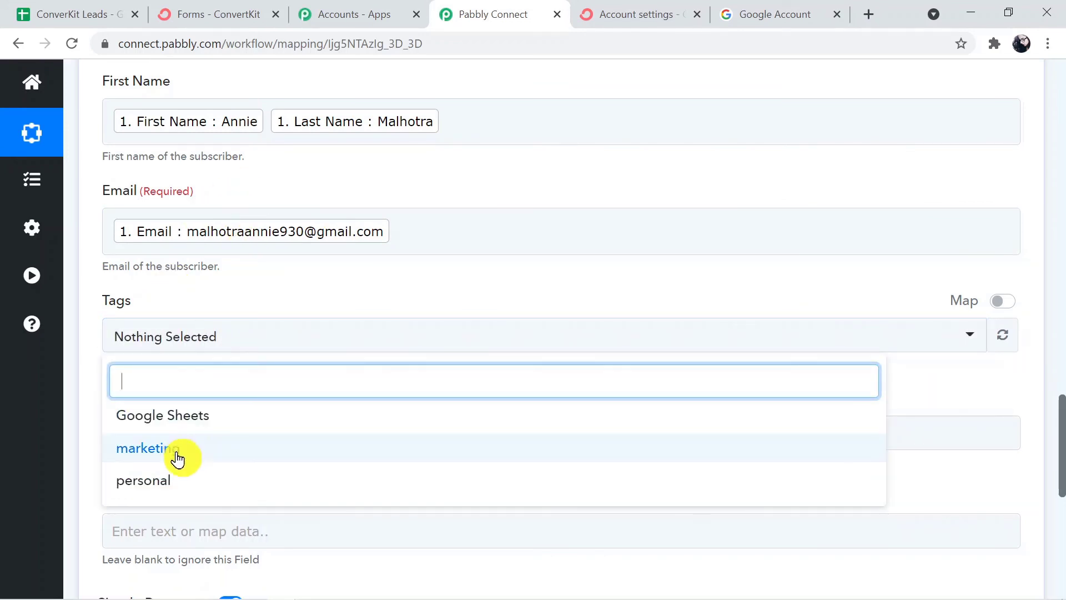
Tag new subscribers with Google Sheets and map the sheet's Mobile value into Phone Number.
left_click(206, 423)
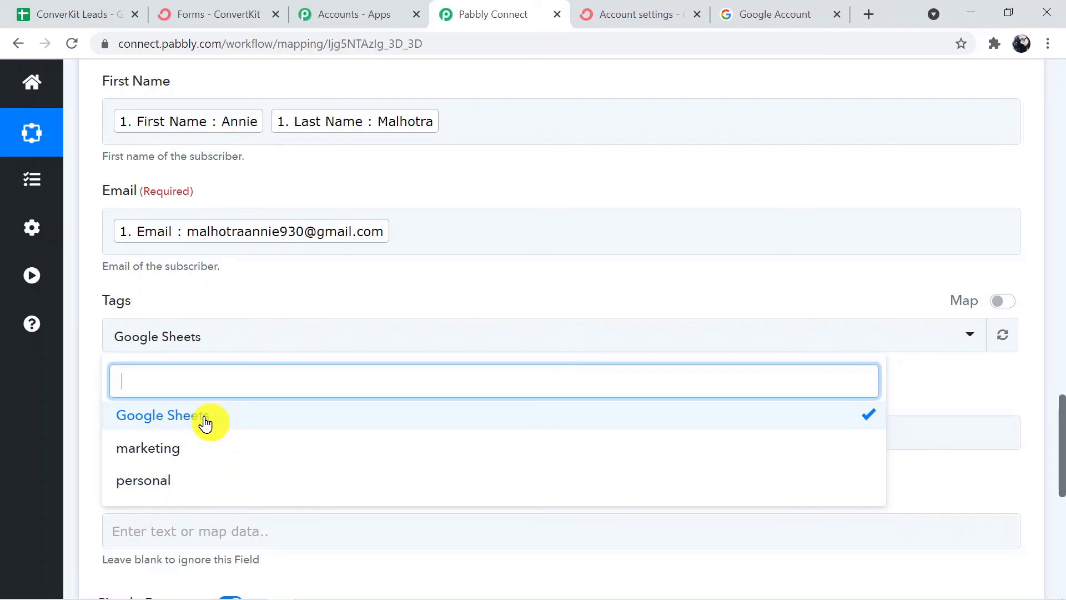
left_click(978, 367)
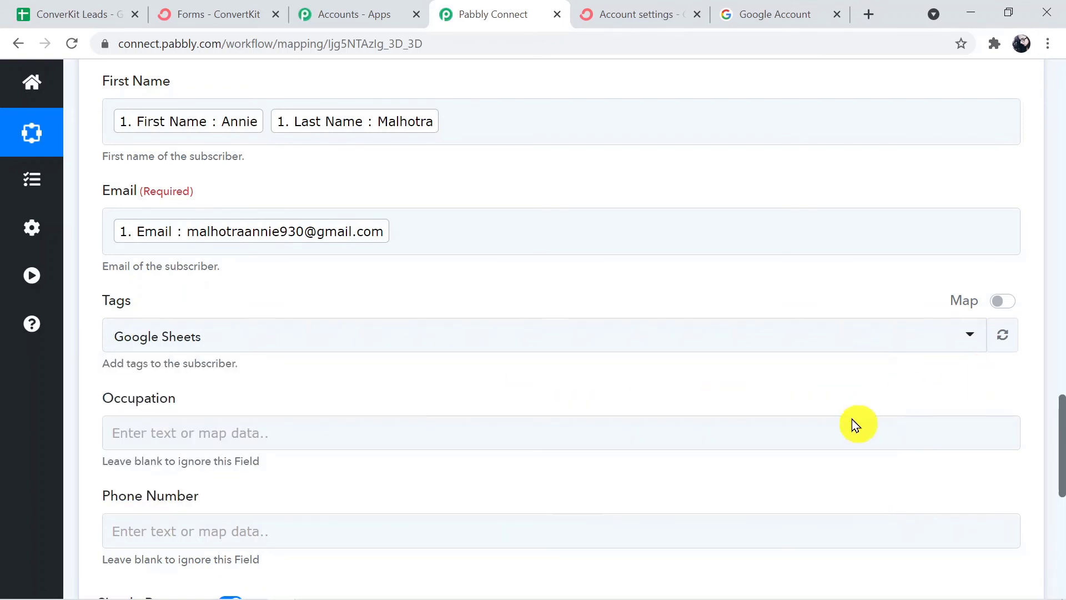
scroll(1060, 453, "down", 3)
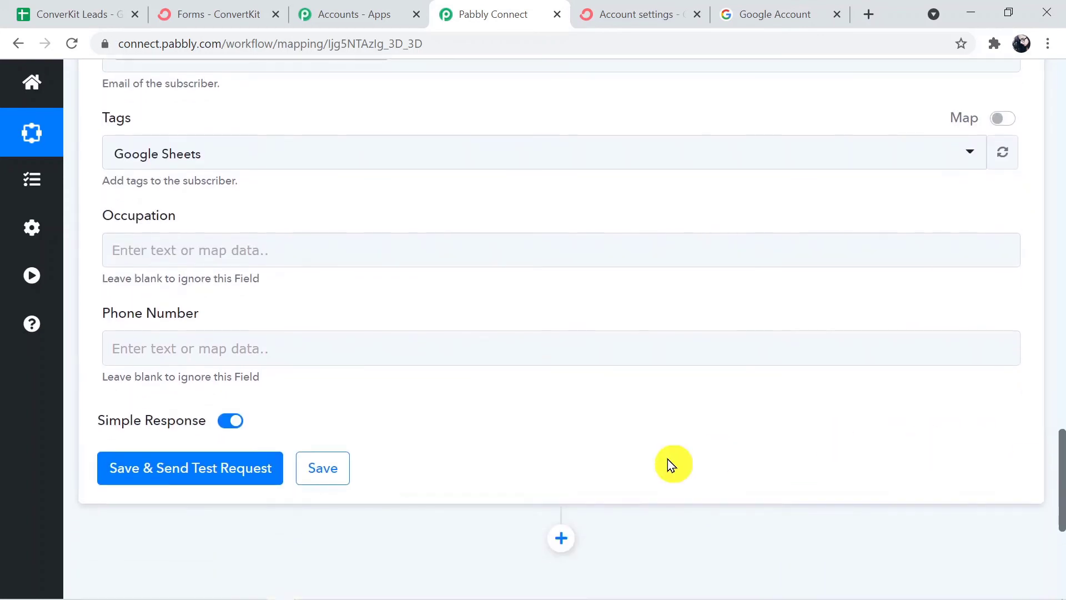
left_click(284, 333)
left_click(282, 344)
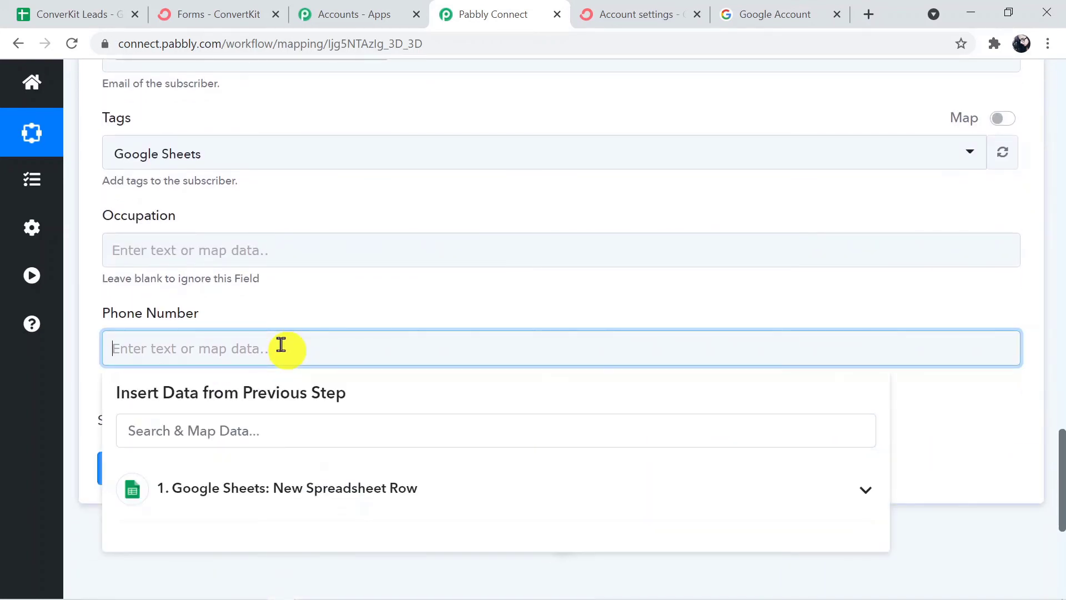
left_click(299, 503)
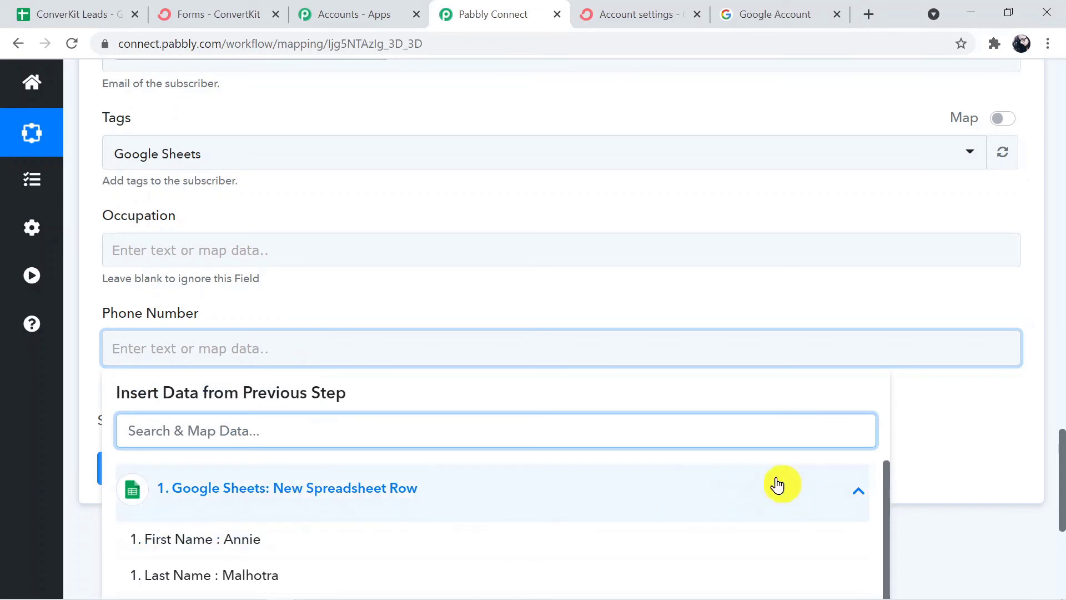
left_click_drag(885, 525, 885, 598)
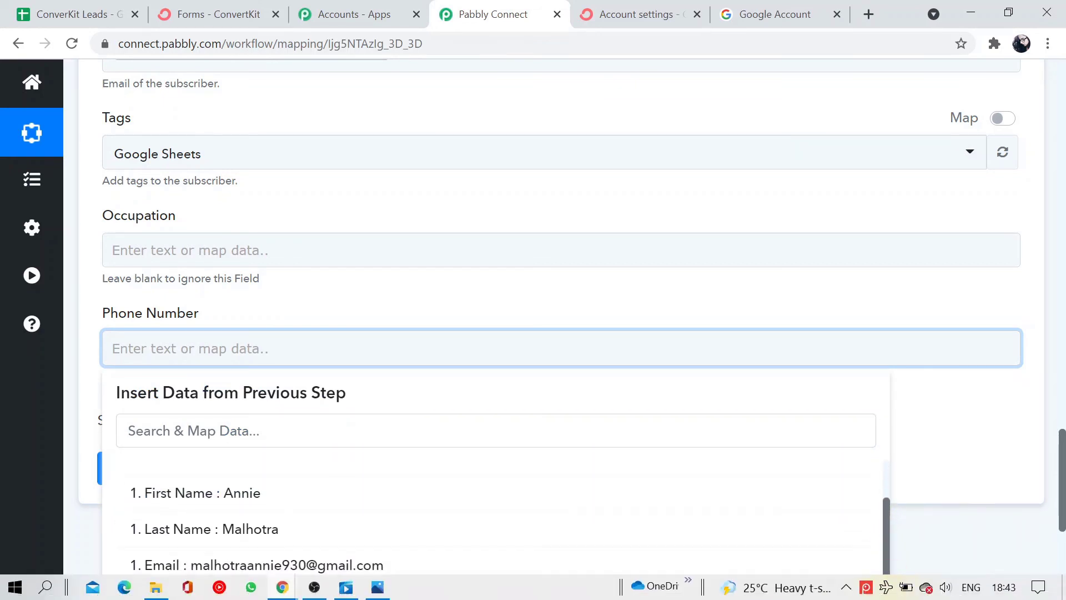
left_click_drag(1060, 504, 1063, 533)
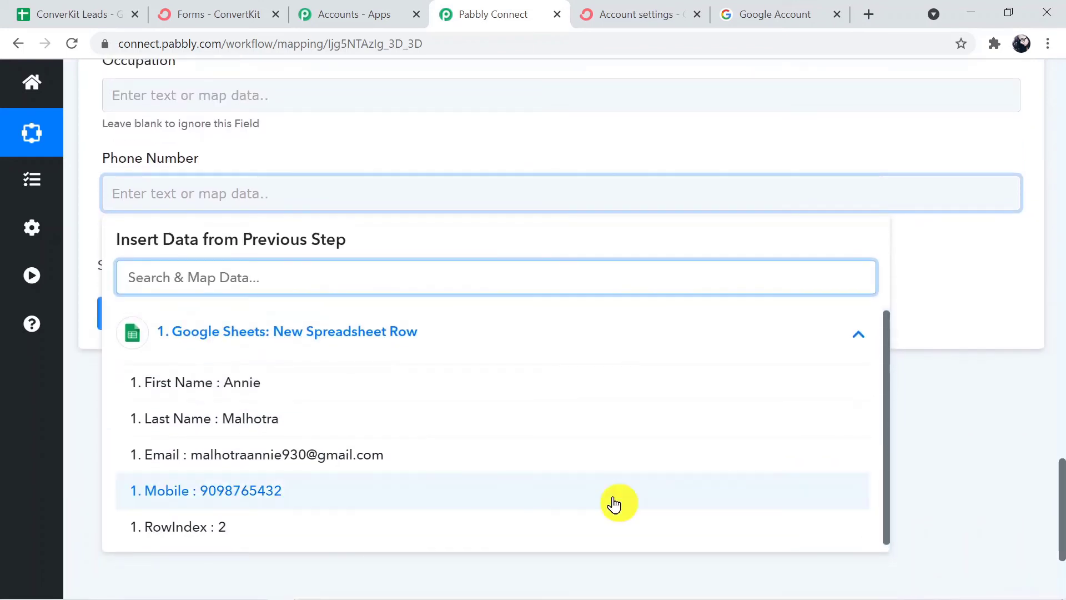
left_click(364, 500)
left_click(363, 495)
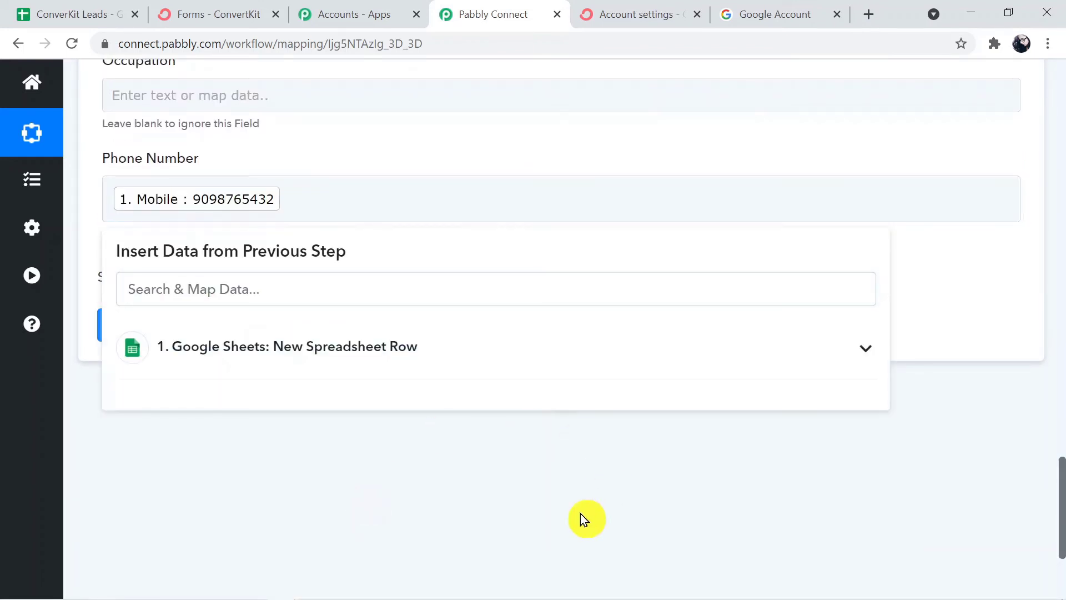
Recheck the Google Sheets values available for the First Name field.
left_click_drag(1060, 508, 1061, 397)
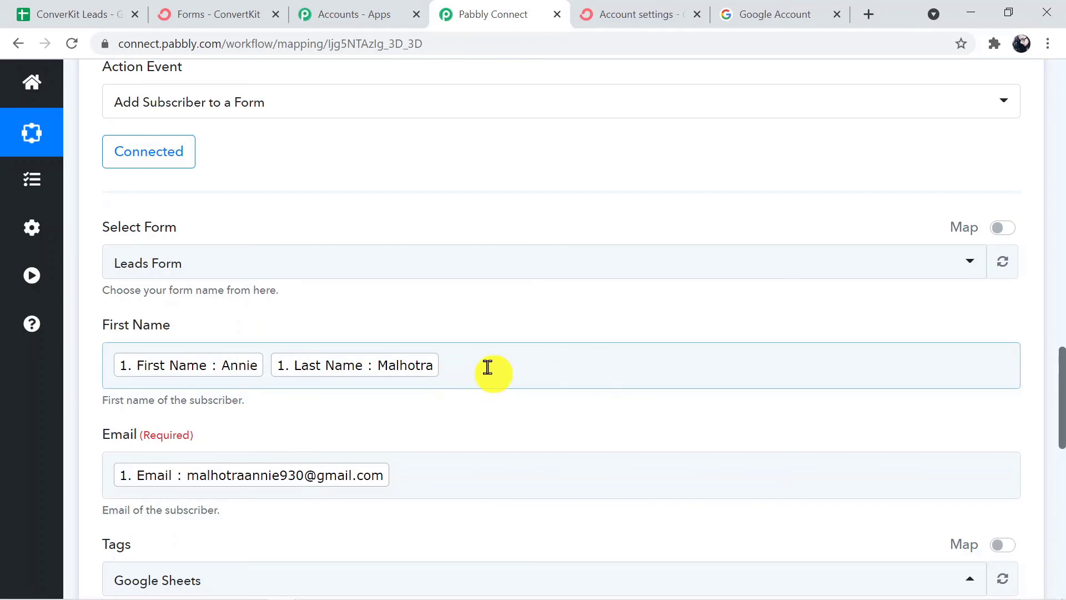
left_click(466, 375)
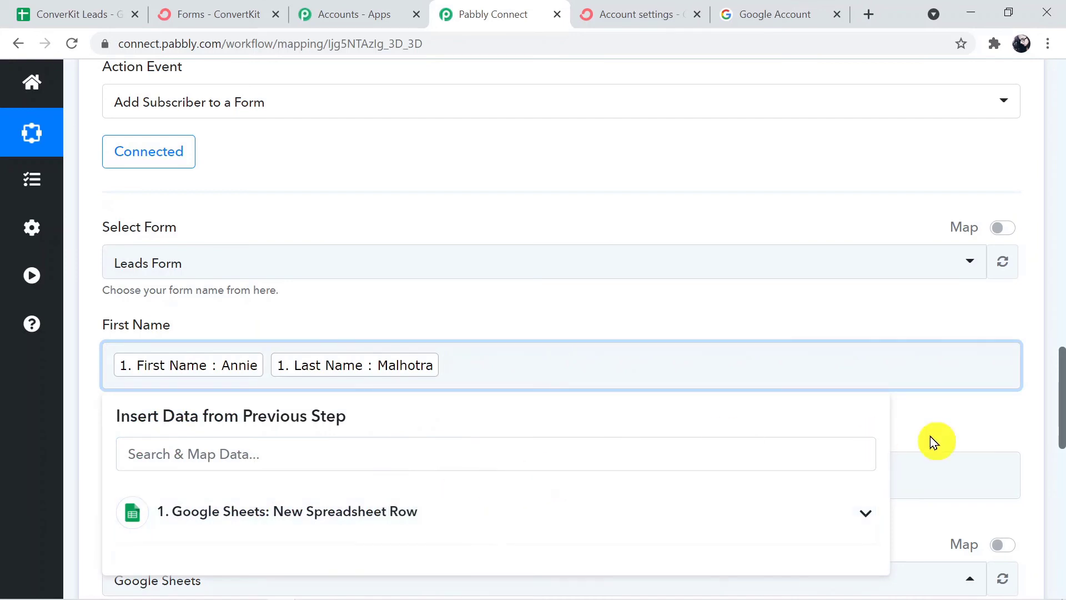
left_click_drag(1058, 360, 1061, 483)
left_click(465, 198)
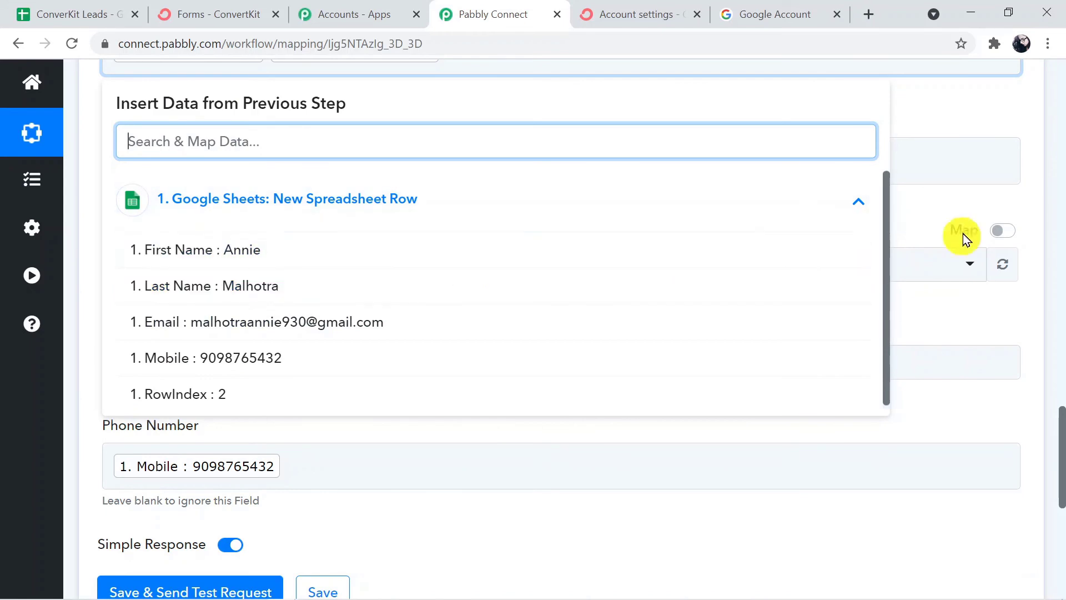
left_click(1016, 320)
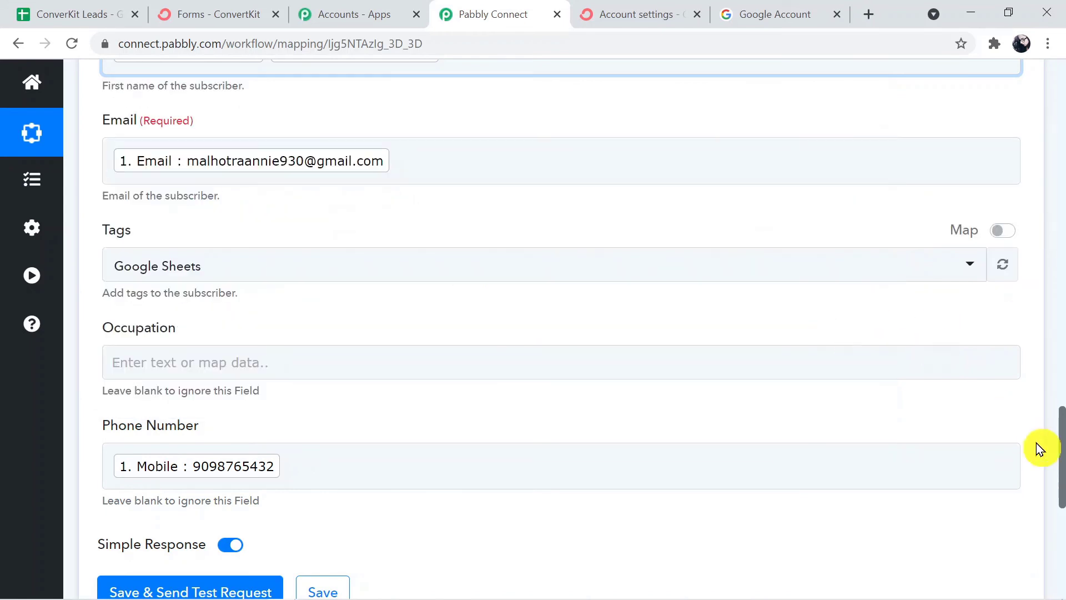
left_click_drag(1061, 418, 1060, 511)
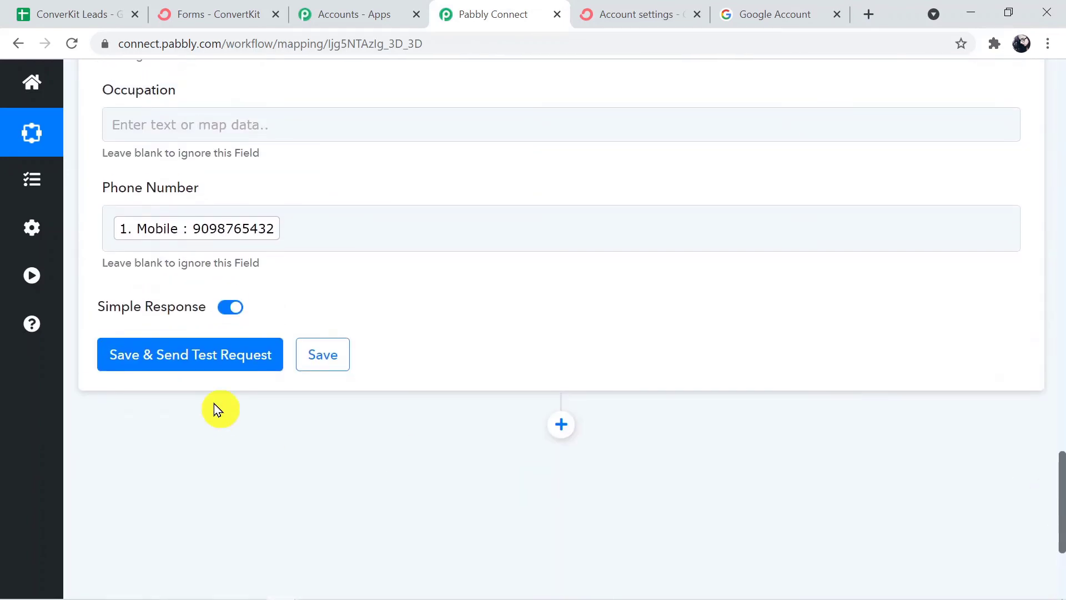
Save and test the ConvertKit step, getting an inactive subscription with the lead's name and email.
left_click(186, 361)
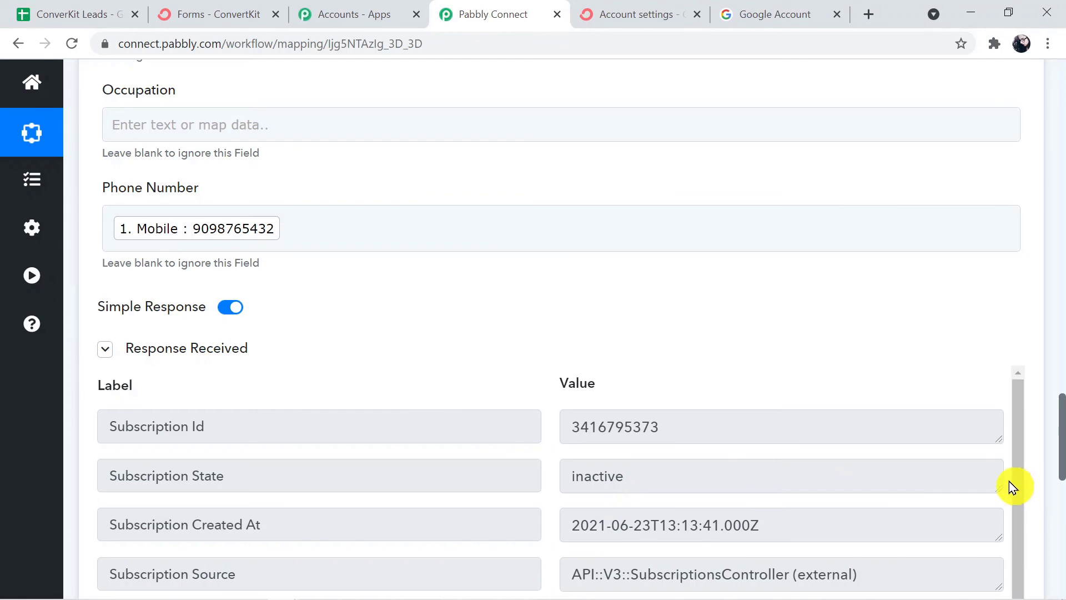
left_click_drag(1018, 477, 1022, 557)
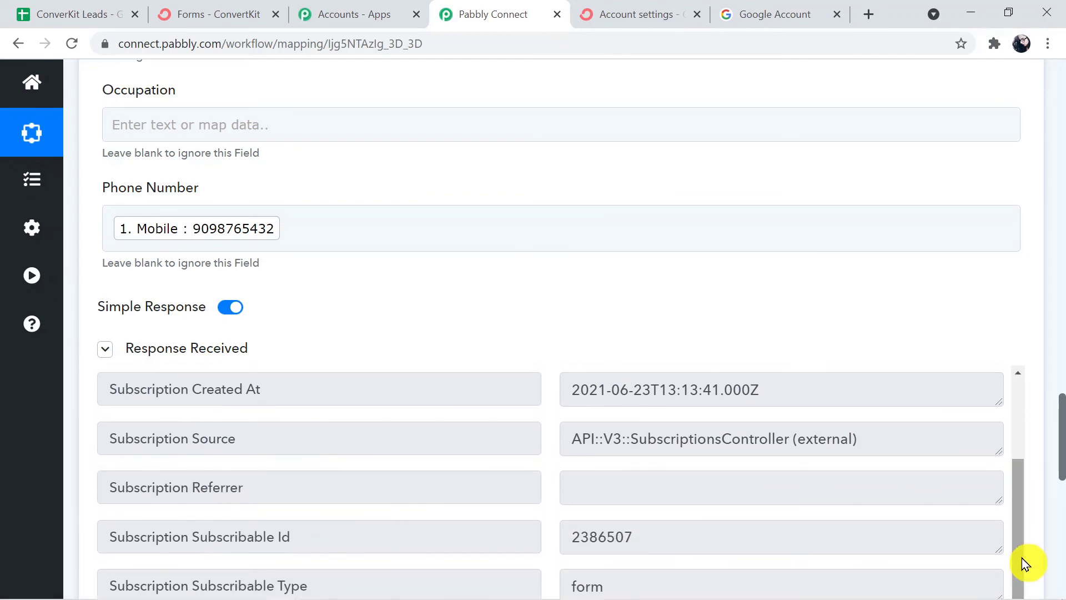
left_click_drag(1060, 472, 1060, 519)
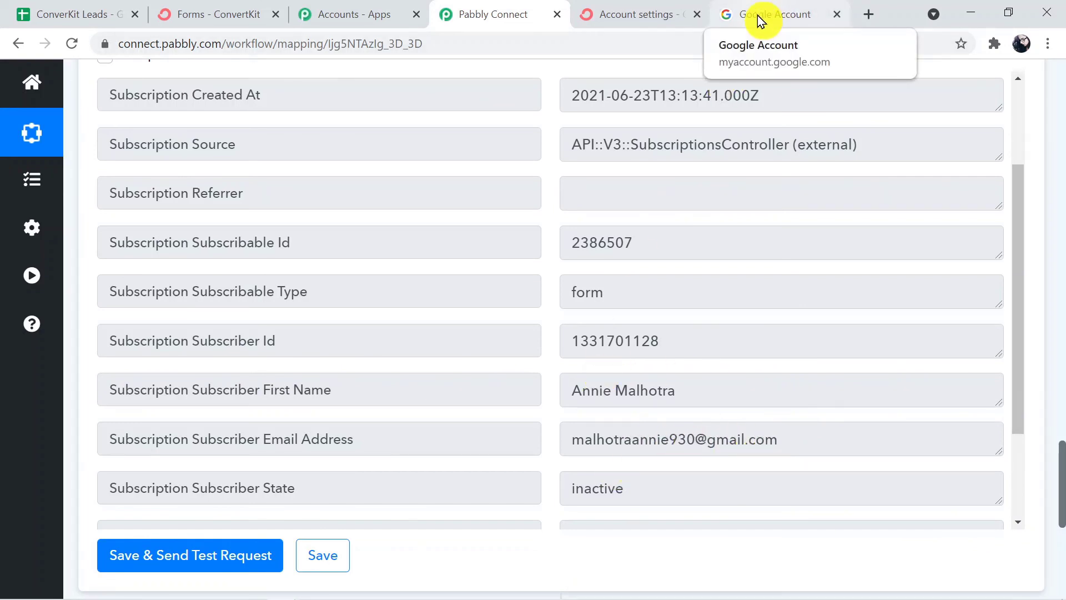
Confirm the subscription from the 'Important: confirm your subscription' email in Gmail.
left_click(594, 19)
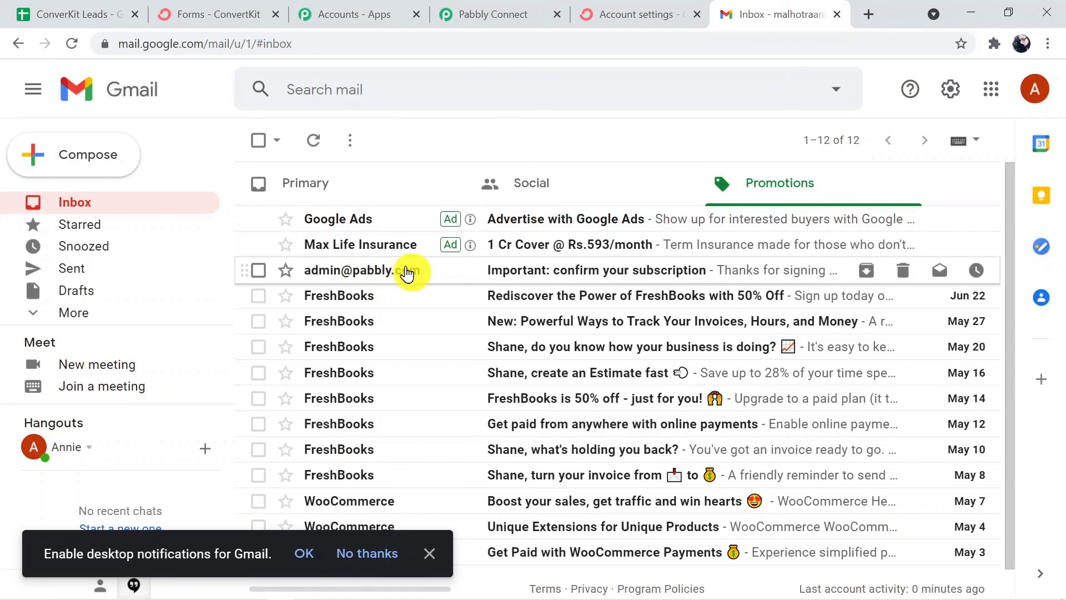
left_click(480, 272)
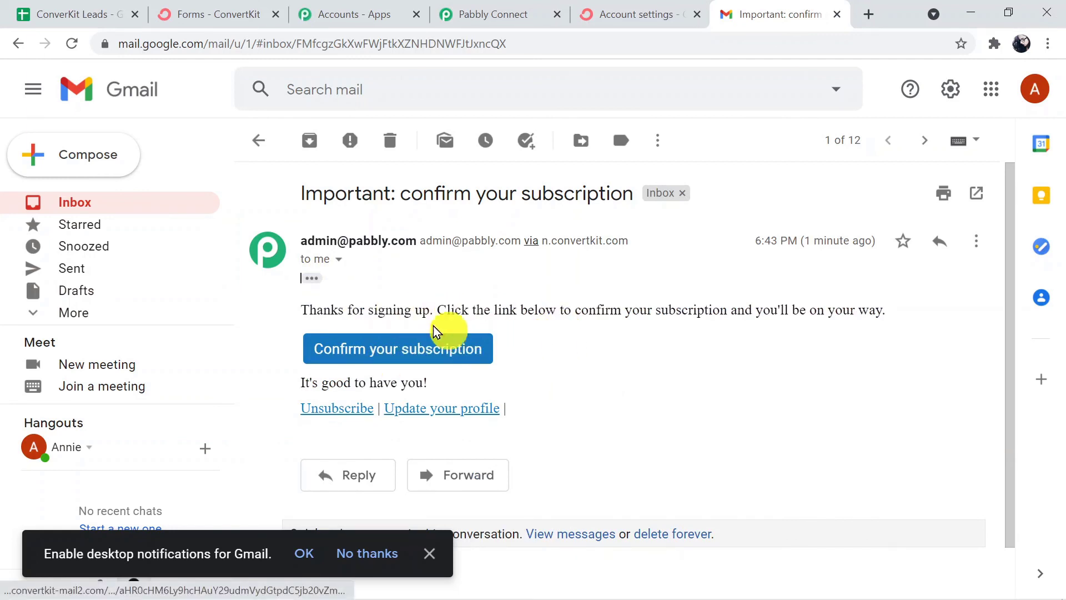
left_click(428, 354)
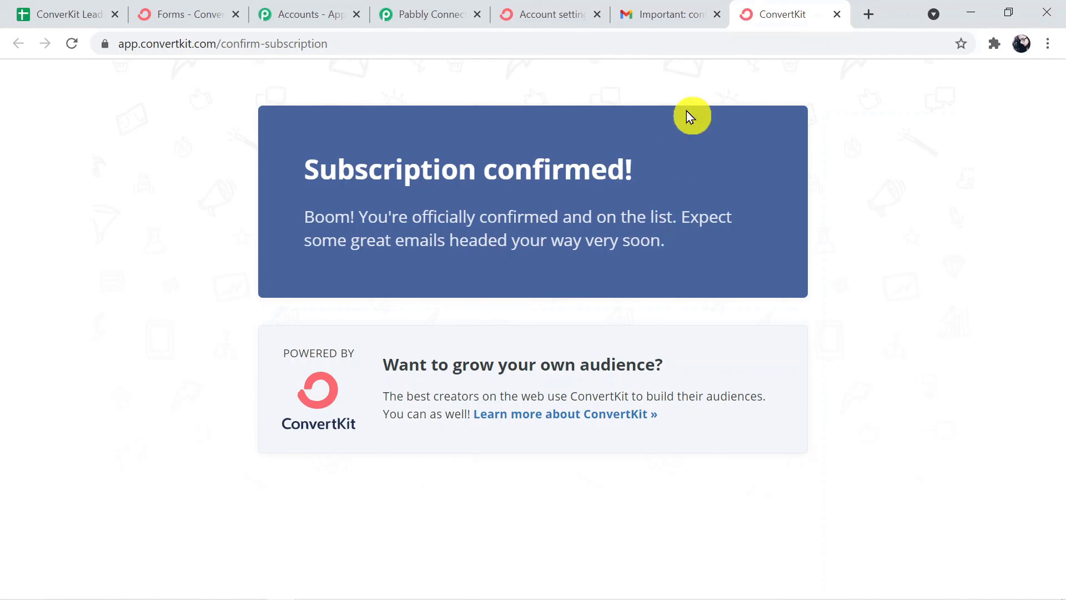
Verify two confirmed subscribers and one Google Sheets-tagged subscriber, cross-checking the ConverKit Leads sheet.
left_click(191, 9)
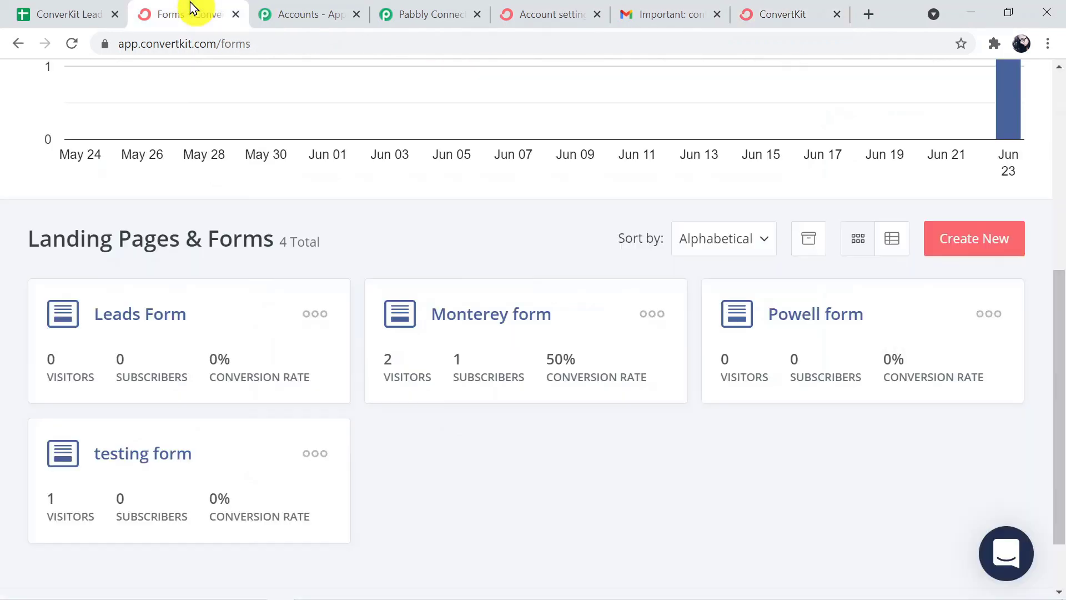
left_click_drag(1061, 435, 1056, 211)
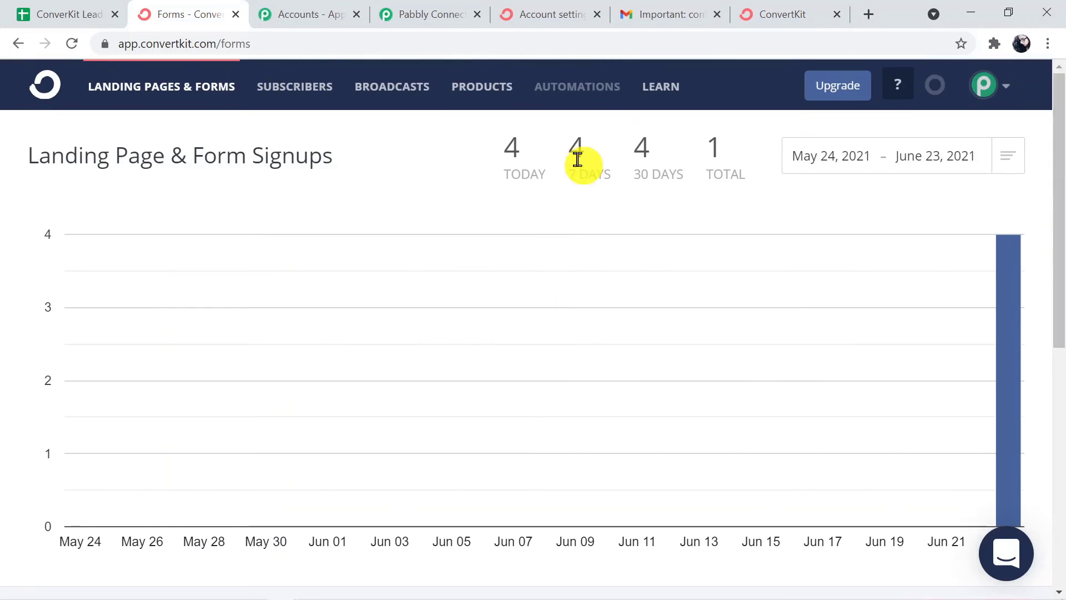
left_click(320, 90)
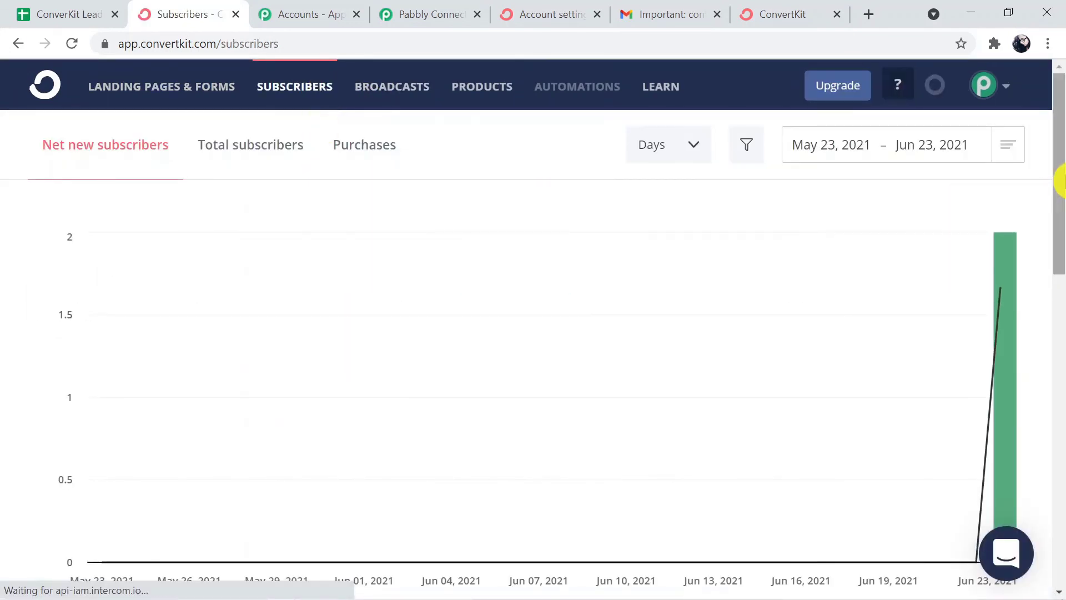
left_click_drag(1059, 178, 1058, 389)
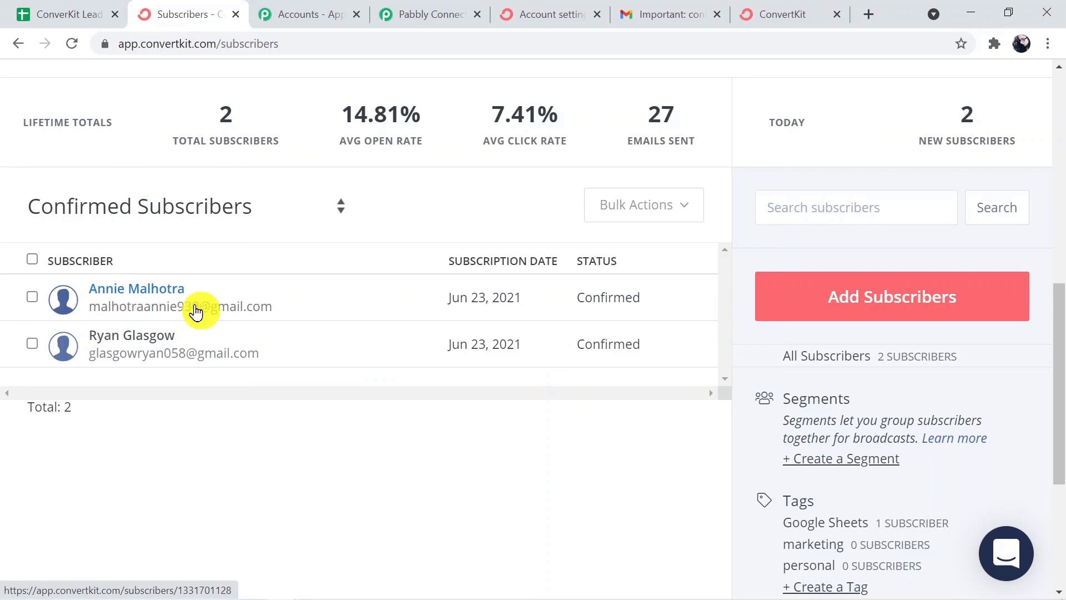
left_click(54, 13)
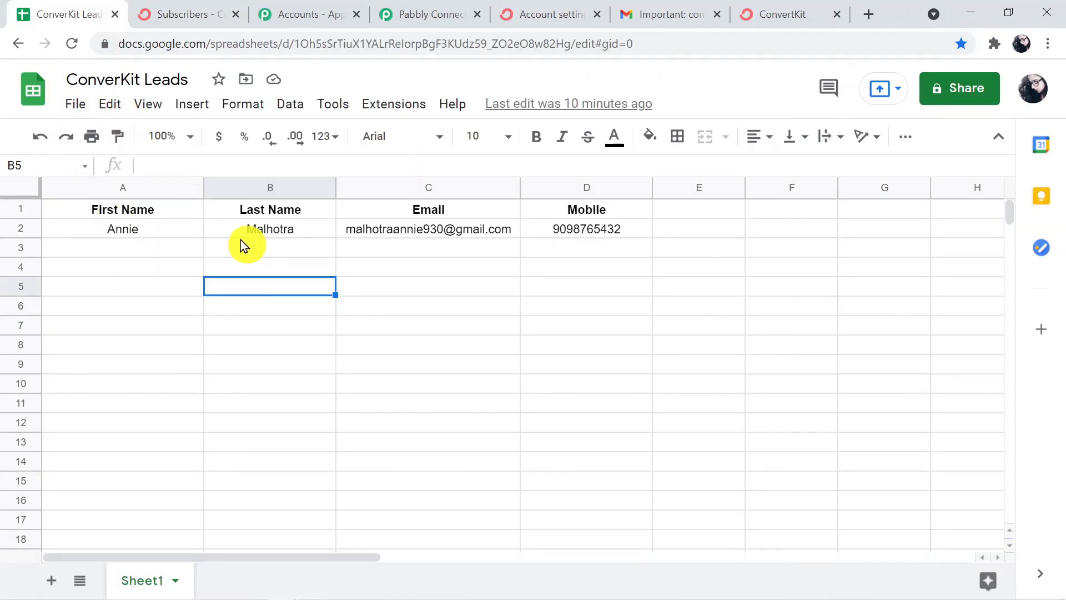
left_click(201, 15)
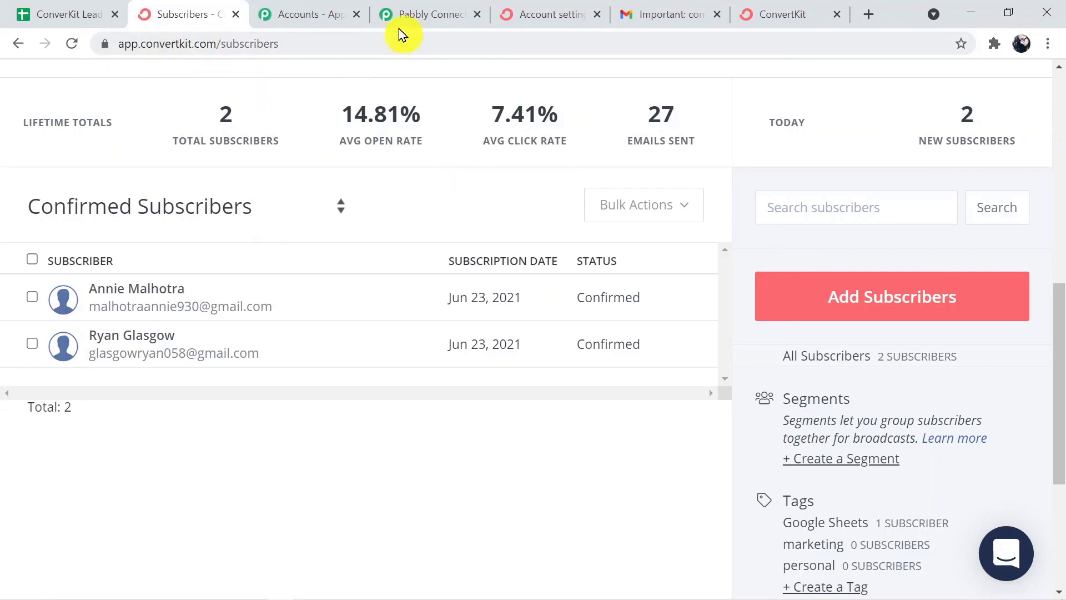
Collapse the ConvertKit action and Google Sheets trigger steps down to their headers.
left_click(441, 12)
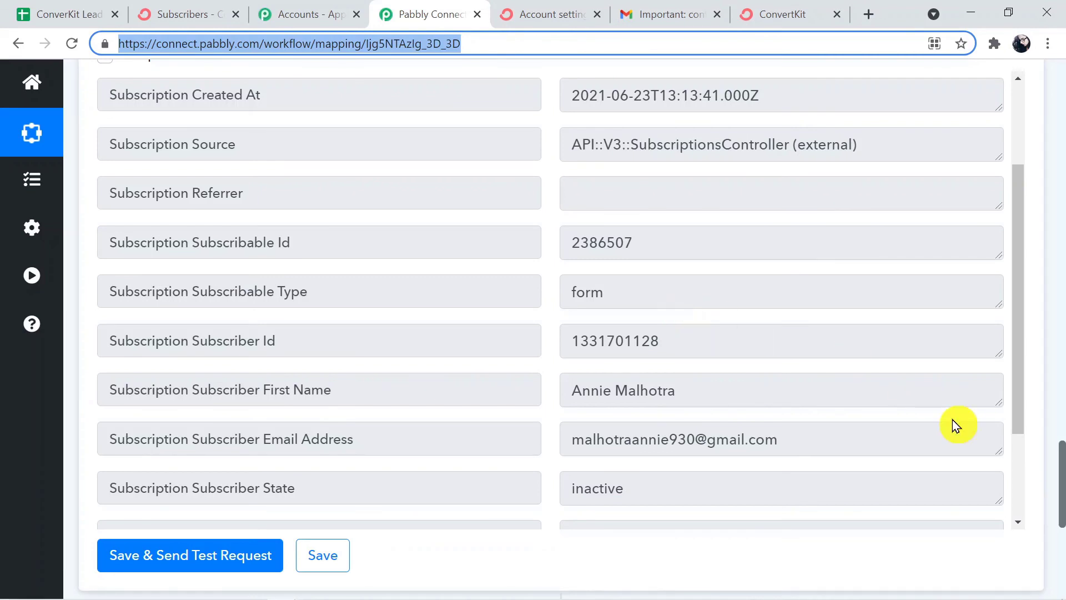
left_click(1061, 484)
left_click_drag(1060, 489, 1061, 309)
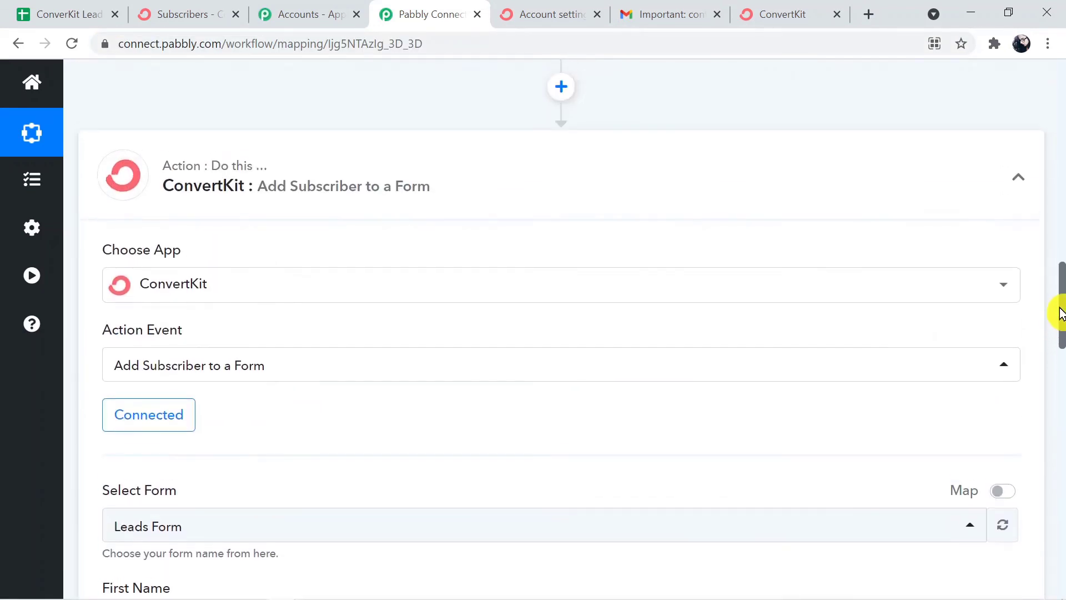
left_click(616, 205)
left_click_drag(1060, 499, 1056, 183)
left_click(720, 151)
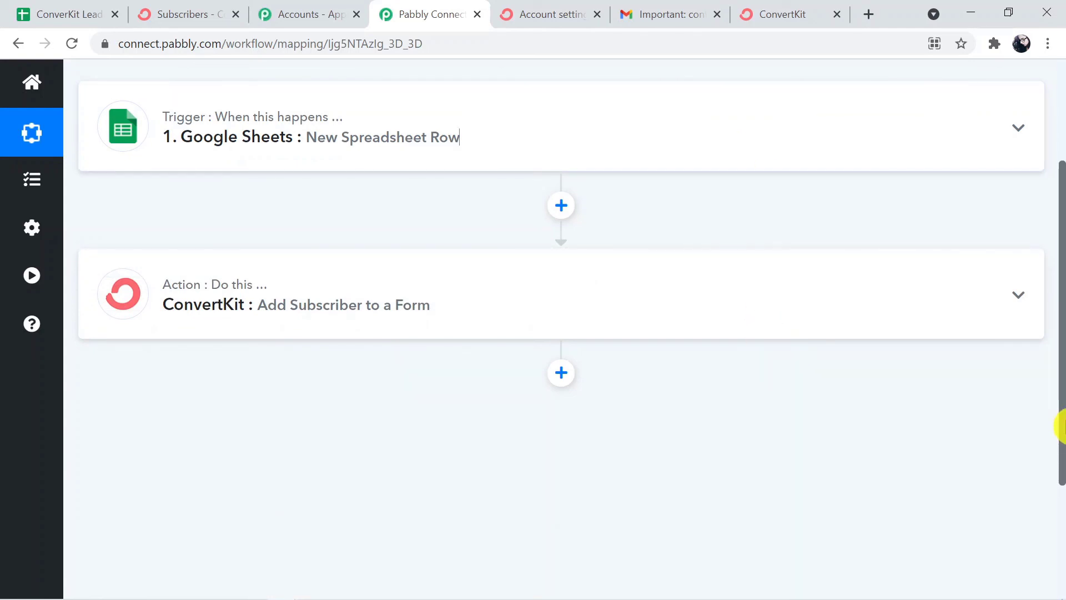
left_click_drag(1061, 346, 1060, 288)
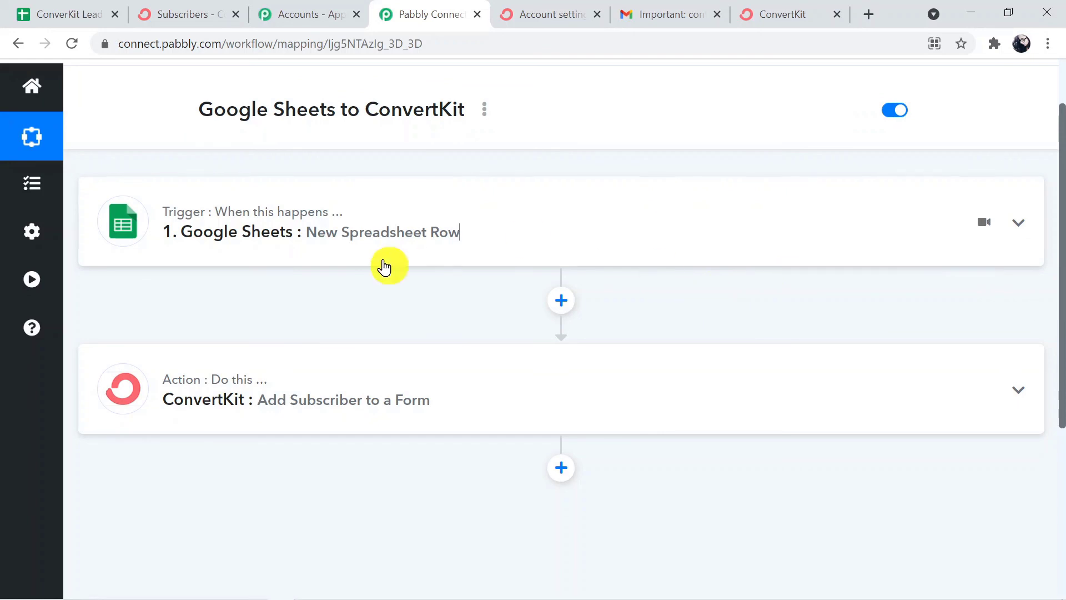